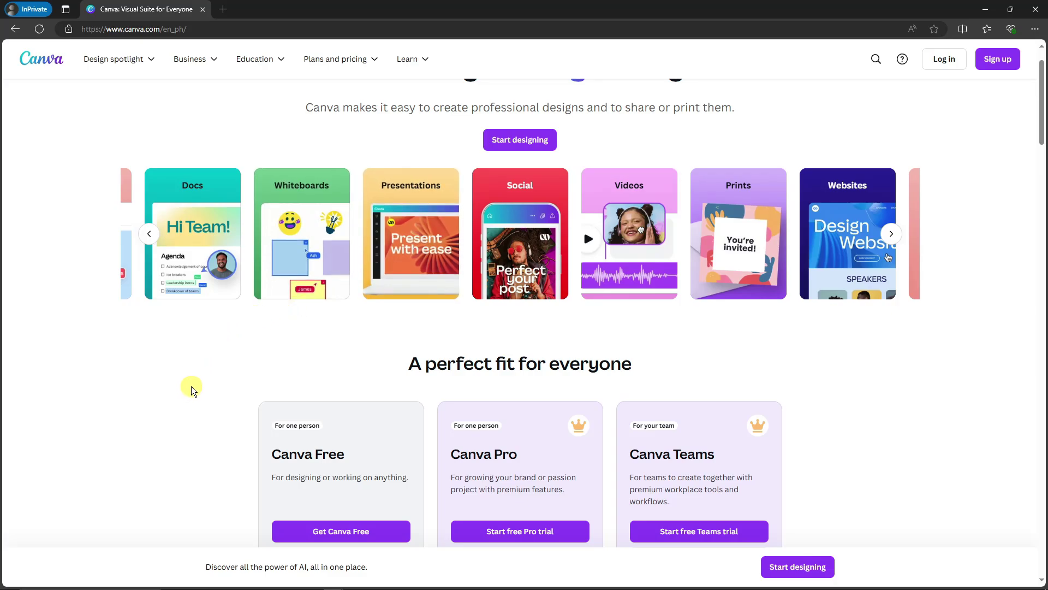
{"action": "scroll", "coordinate": [276, 519], "scroll_direction": "down", "scroll_amount": 1}
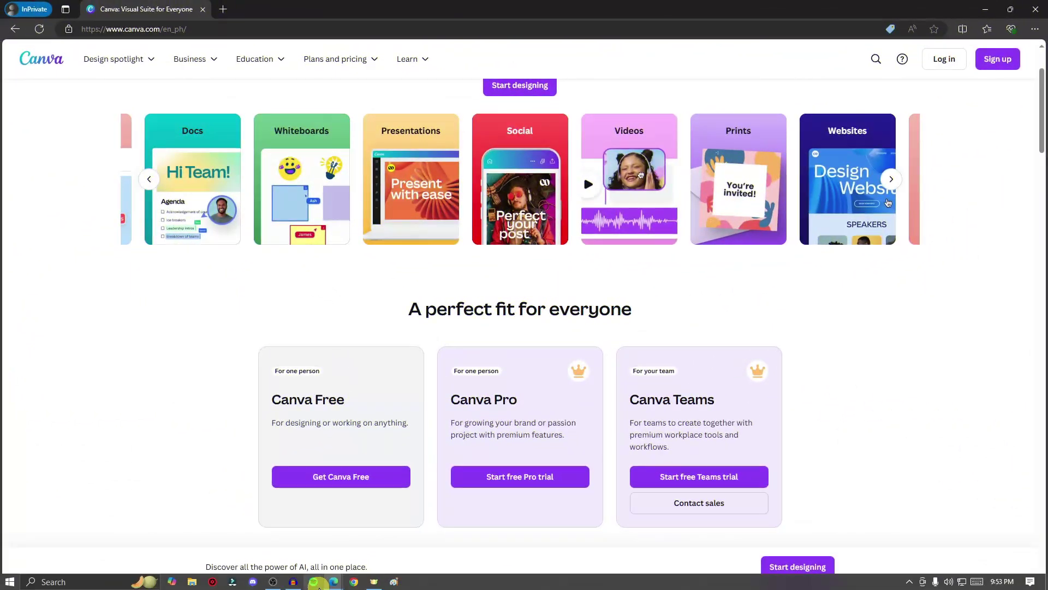
{"action": "scroll", "coordinate": [1043, 101], "scroll_direction": "up", "scroll_amount": 2}
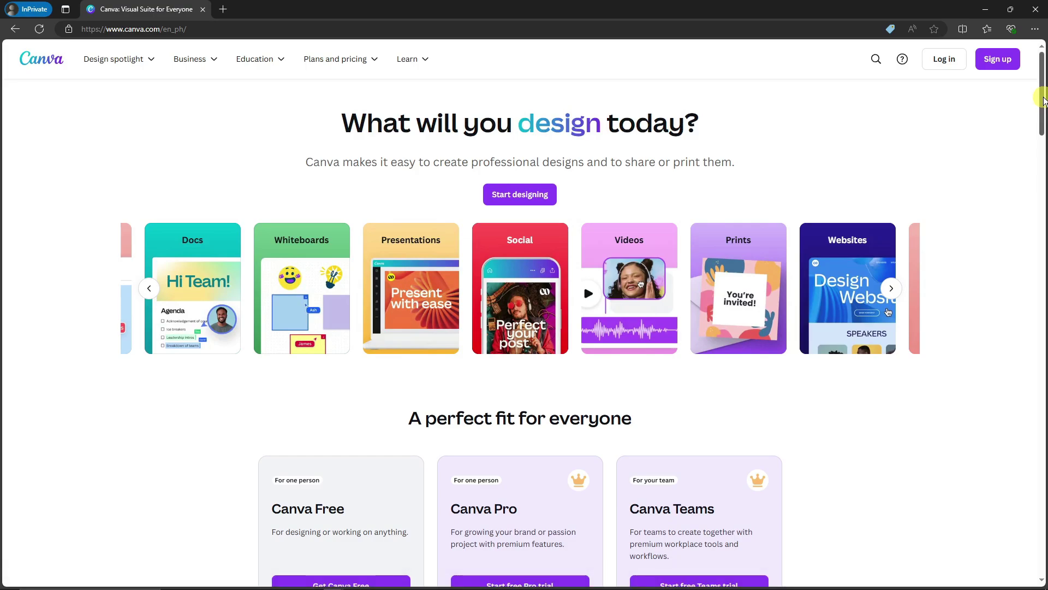
{"action": "left_click_drag", "start_coordinate": [1043, 101], "coordinate": [1044, 147]}
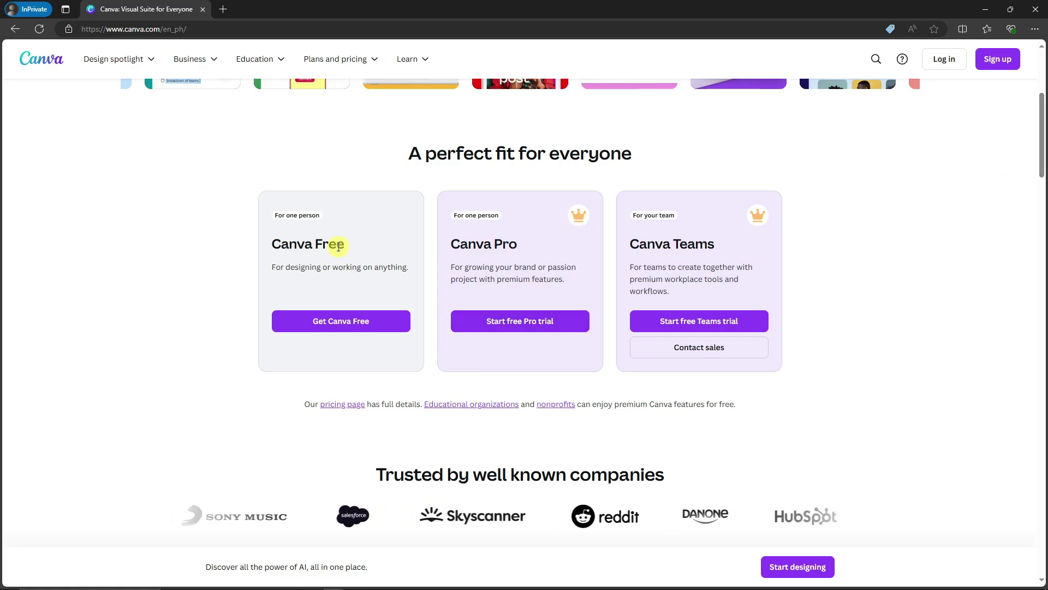
{"action": "scroll", "coordinate": [1035, 202], "scroll_direction": "up", "scroll_amount": 5}
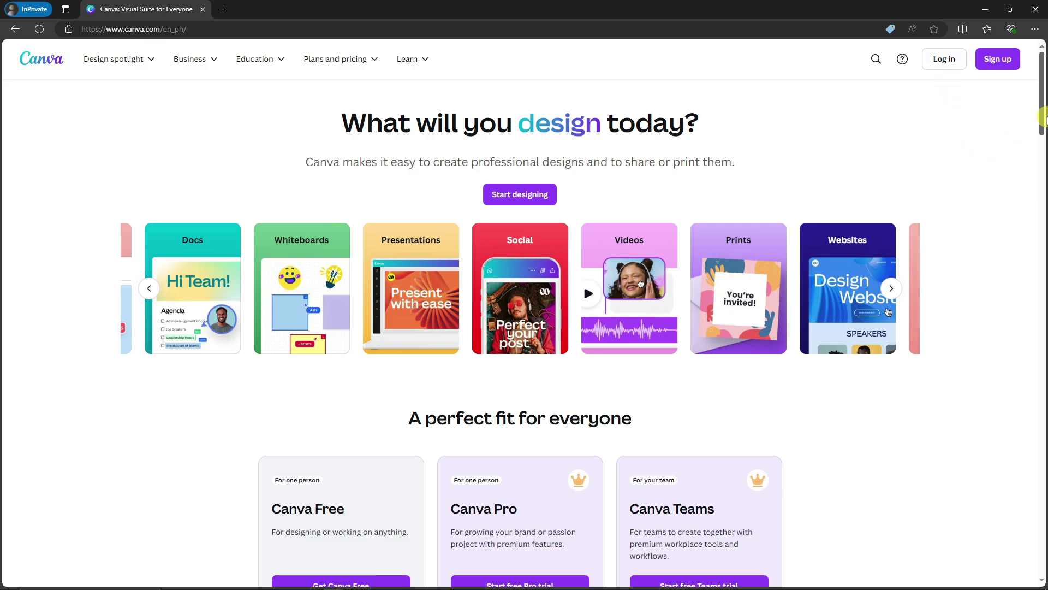
{"action": "left_click_drag", "start_coordinate": [1042, 124], "coordinate": [1042, 138]}
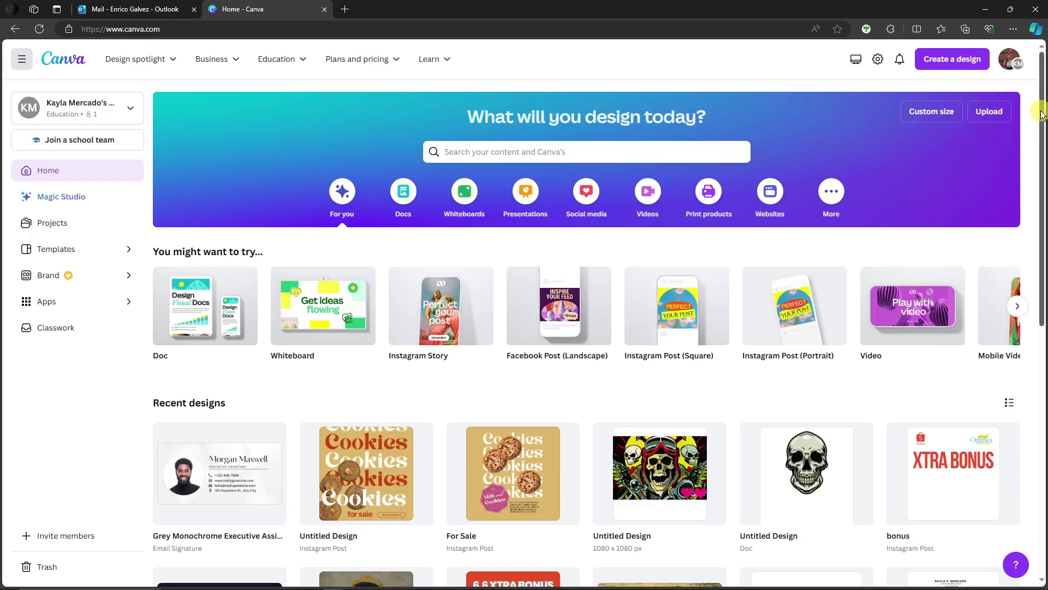
{"action": "left_click_drag", "start_coordinate": [1043, 114], "coordinate": [1042, 108]}
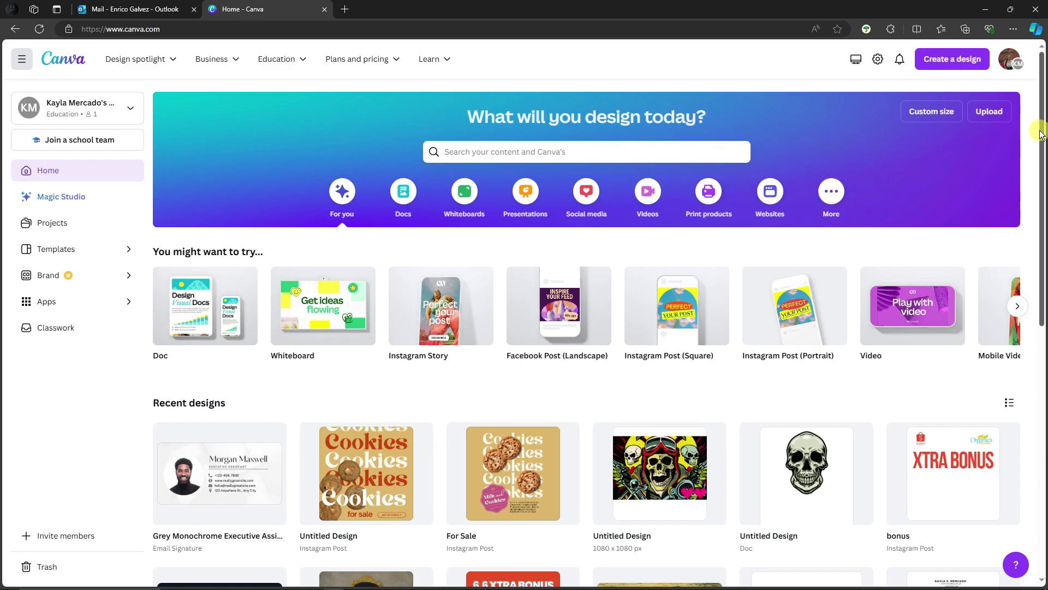
{"action": "left_click_drag", "start_coordinate": [1040, 134], "coordinate": [1040, 140]}
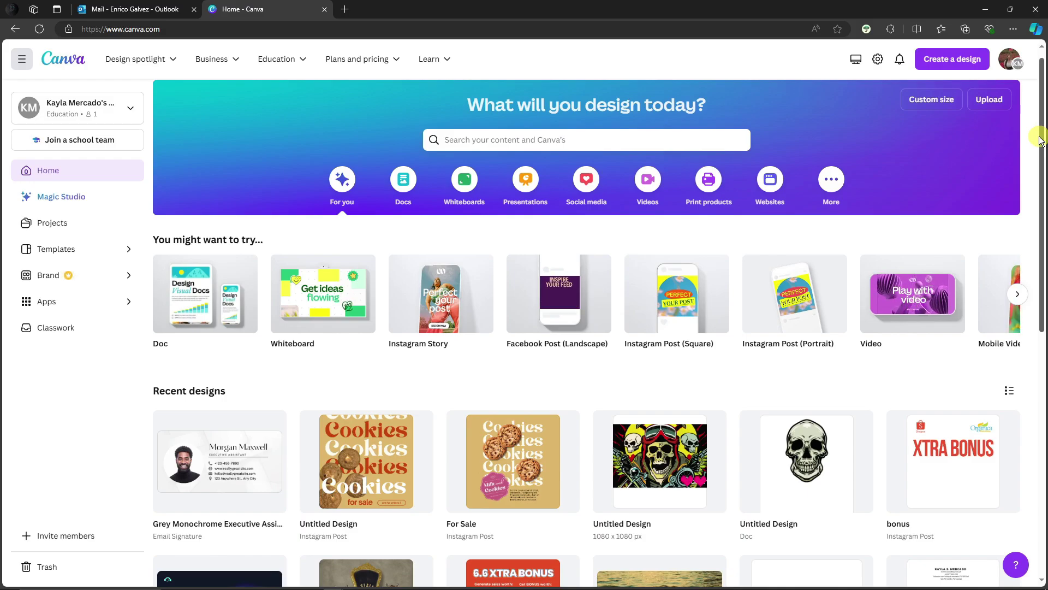
{"action": "scroll", "coordinate": [433, 391], "scroll_direction": "down", "scroll_amount": 3}
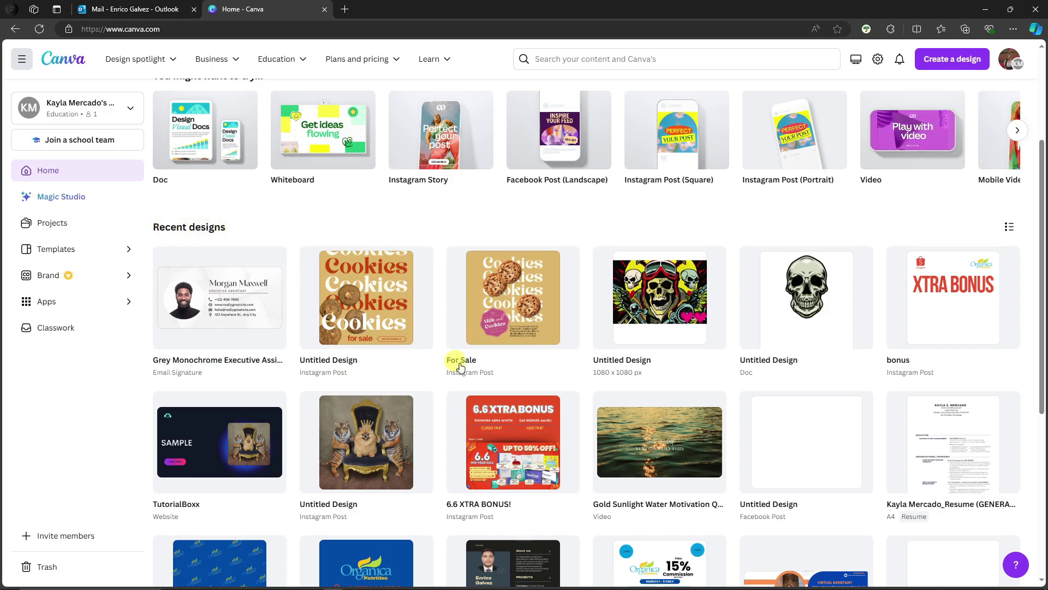
{"action": "scroll", "coordinate": [552, 419], "scroll_direction": "up", "scroll_amount": 3}
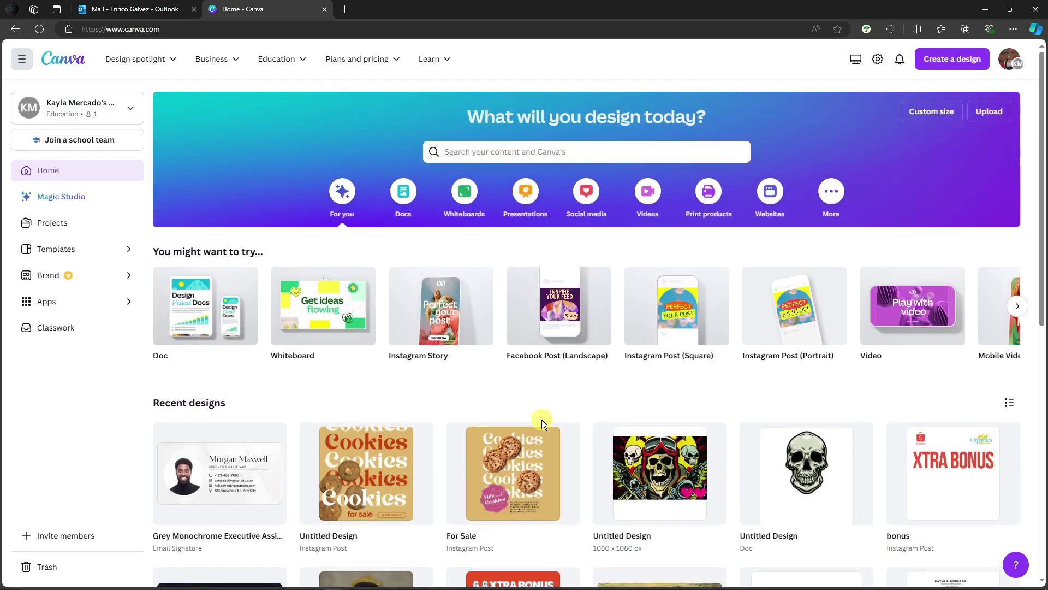
Step: Search the site's content for "email signature"
{"action": "left_click", "coordinate": [485, 155]}
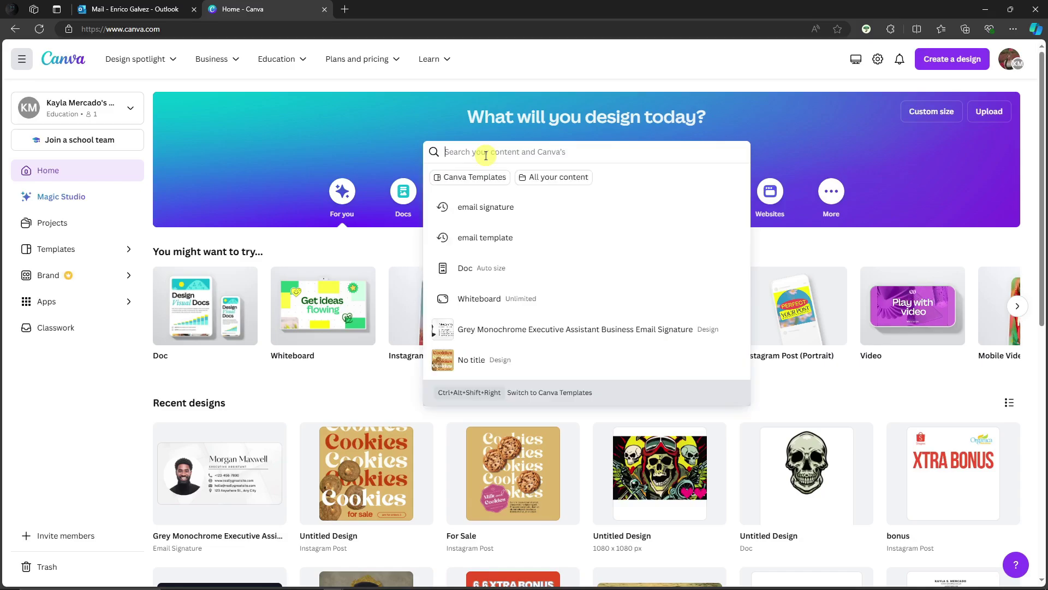
{"action": "type", "text": "email signat"}
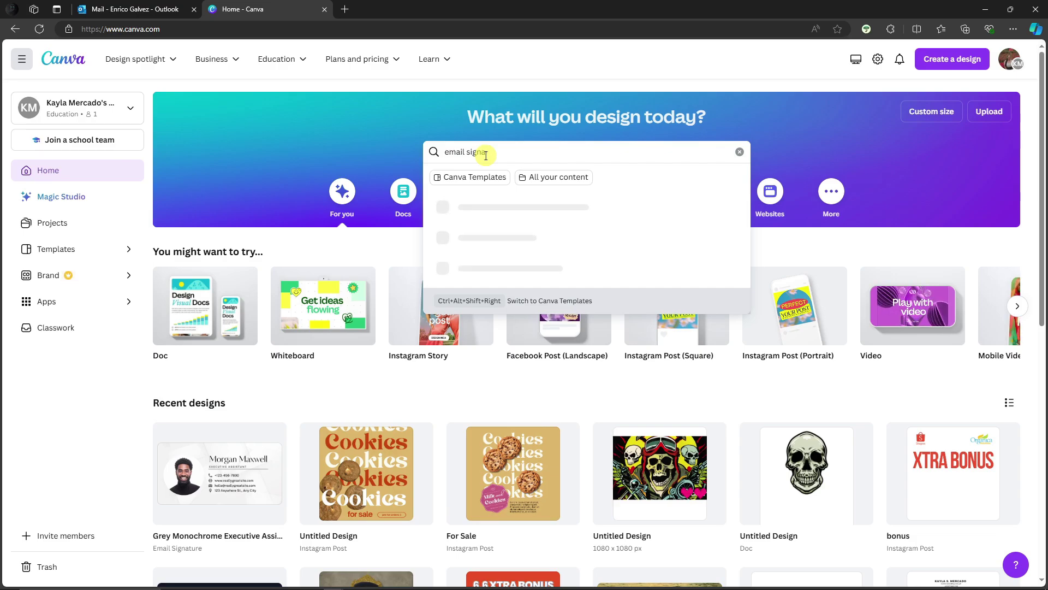
{"action": "type", "text": "ure"}
{"action": "key", "text": "Return"}
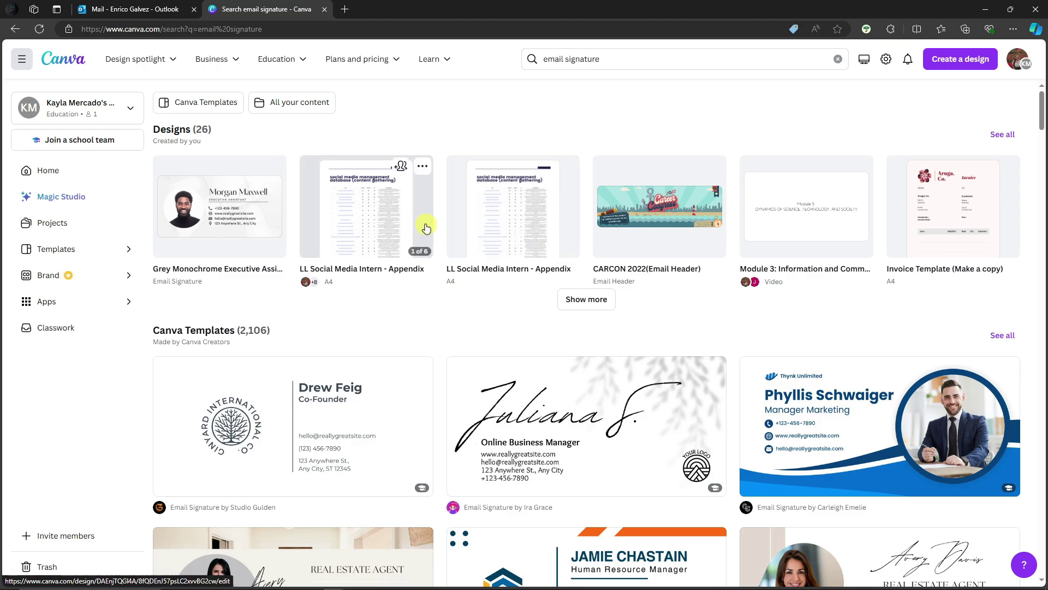
Step: Browse the email signature templates and open the preview of White Simple Real Estate Business Email Signature
{"action": "scroll", "coordinate": [441, 277], "scroll_direction": "down", "scroll_amount": 3}
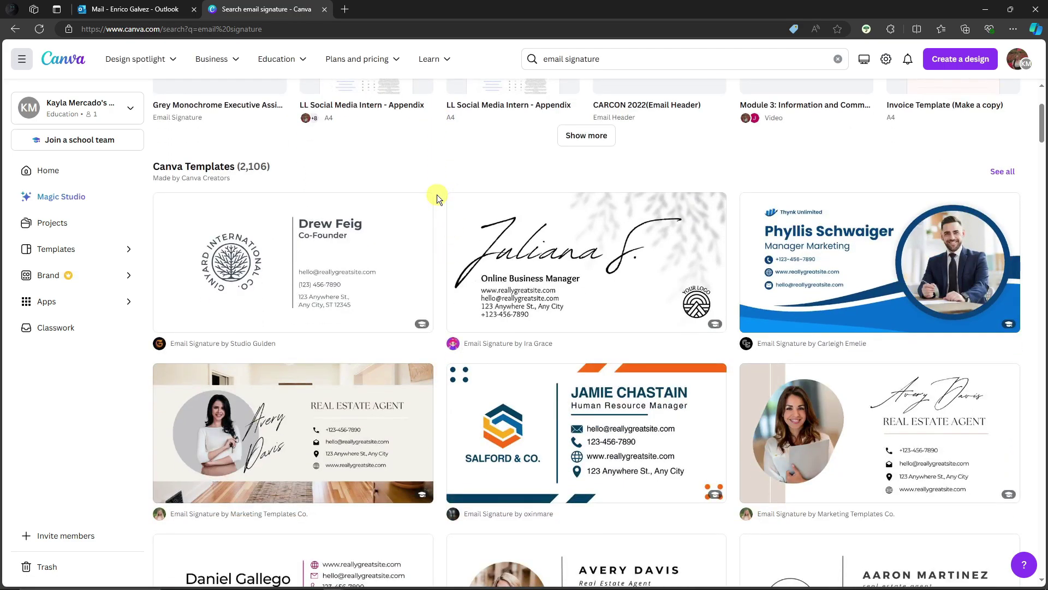
{"action": "scroll", "coordinate": [437, 195], "scroll_direction": "down", "scroll_amount": 4}
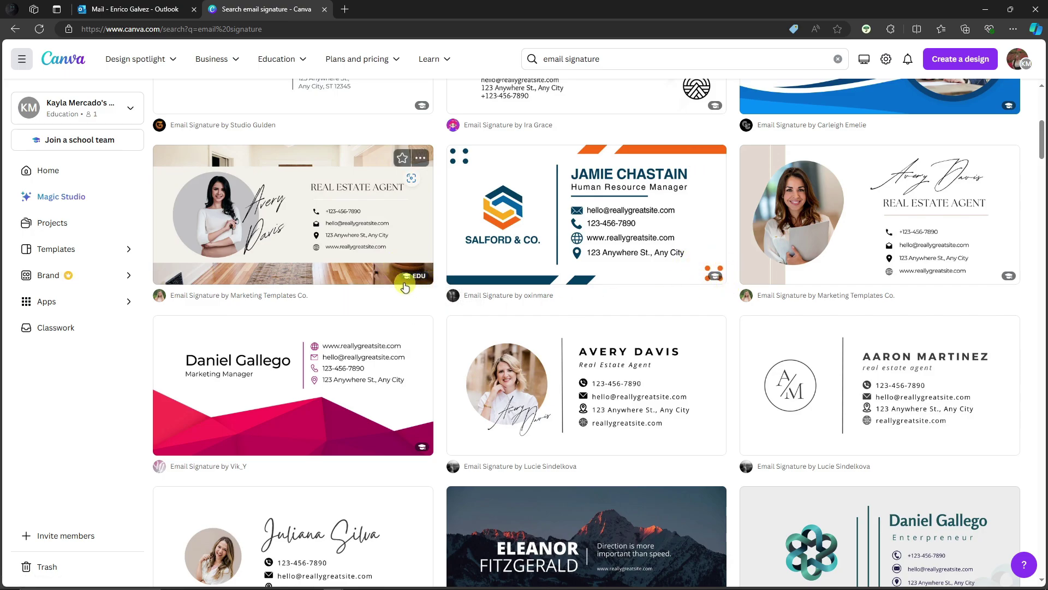
{"action": "mouse_move", "coordinate": [439, 283]}
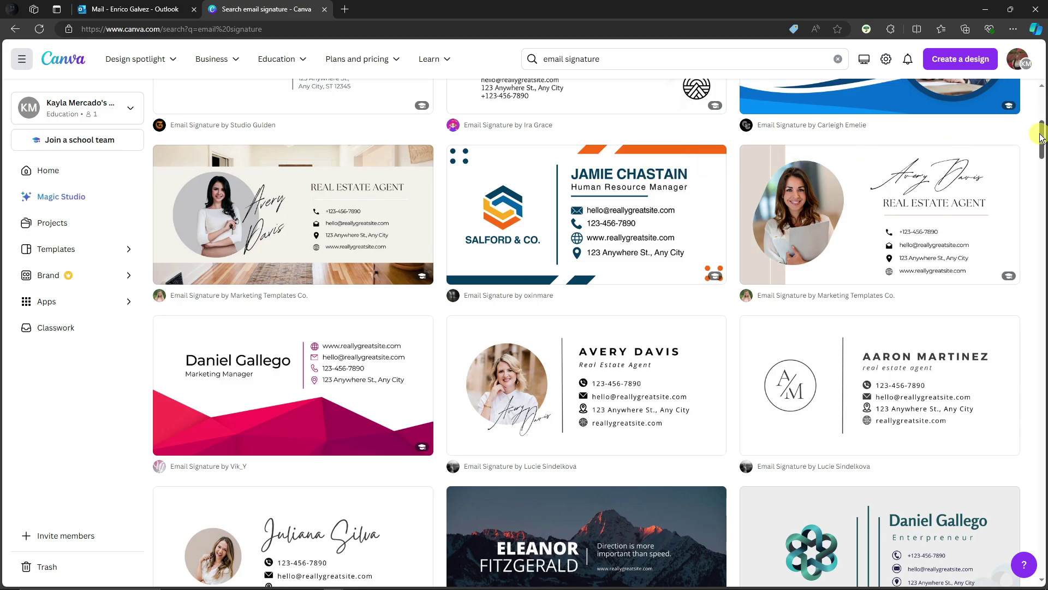
{"action": "left_click_drag", "start_coordinate": [1041, 137], "coordinate": [1040, 161]}
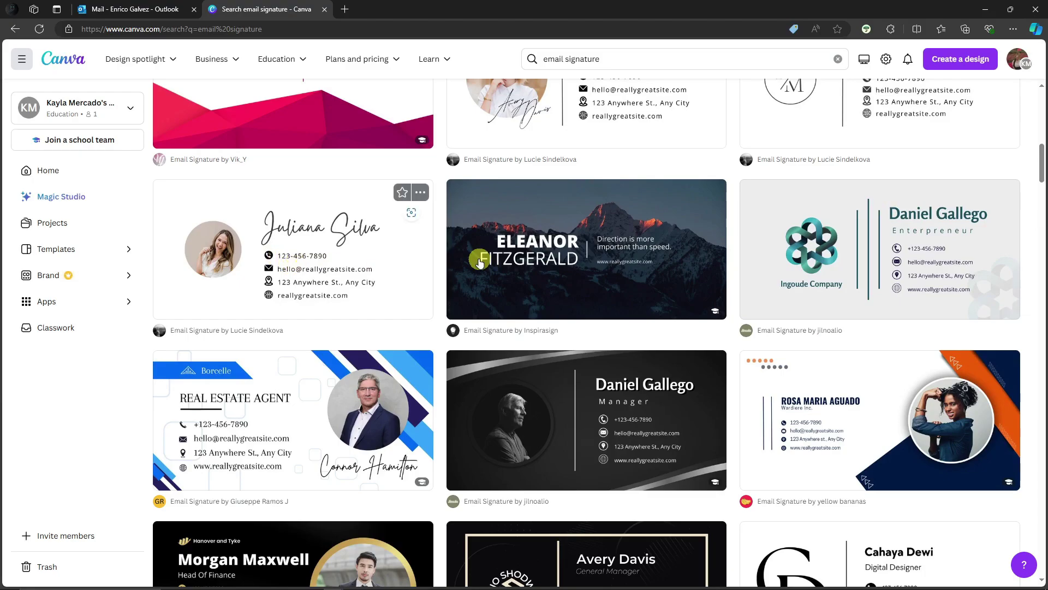
{"action": "left_click_drag", "start_coordinate": [1040, 164], "coordinate": [1041, 213]}
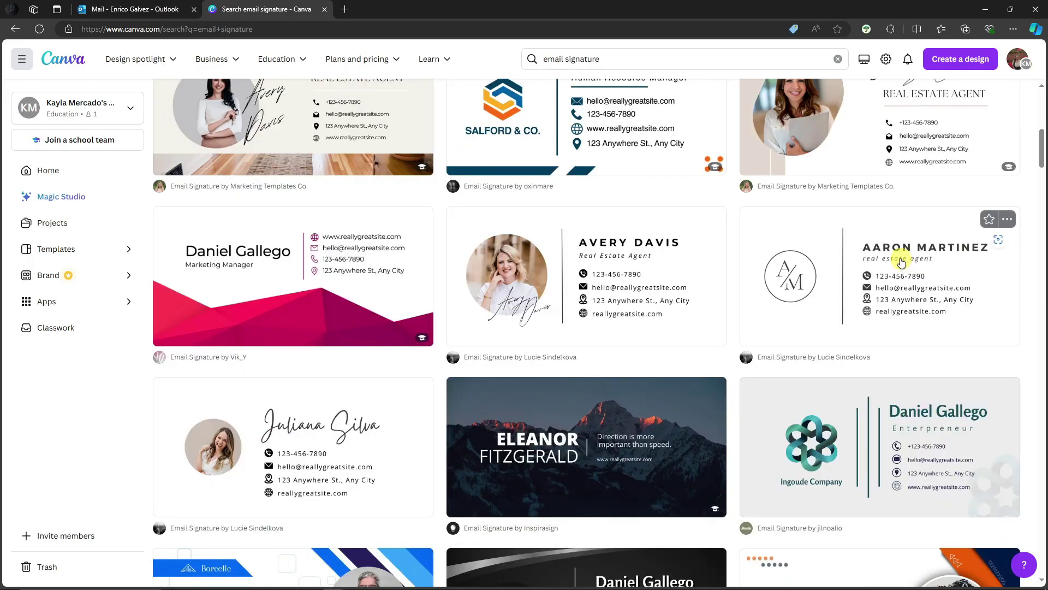
{"action": "mouse_move", "coordinate": [1041, 148]}
{"action": "left_mouse_down"}
{"action": "mouse_move", "coordinate": [1043, 164]}
{"action": "mouse_move", "coordinate": [1043, 148]}
{"action": "left_mouse_up"}
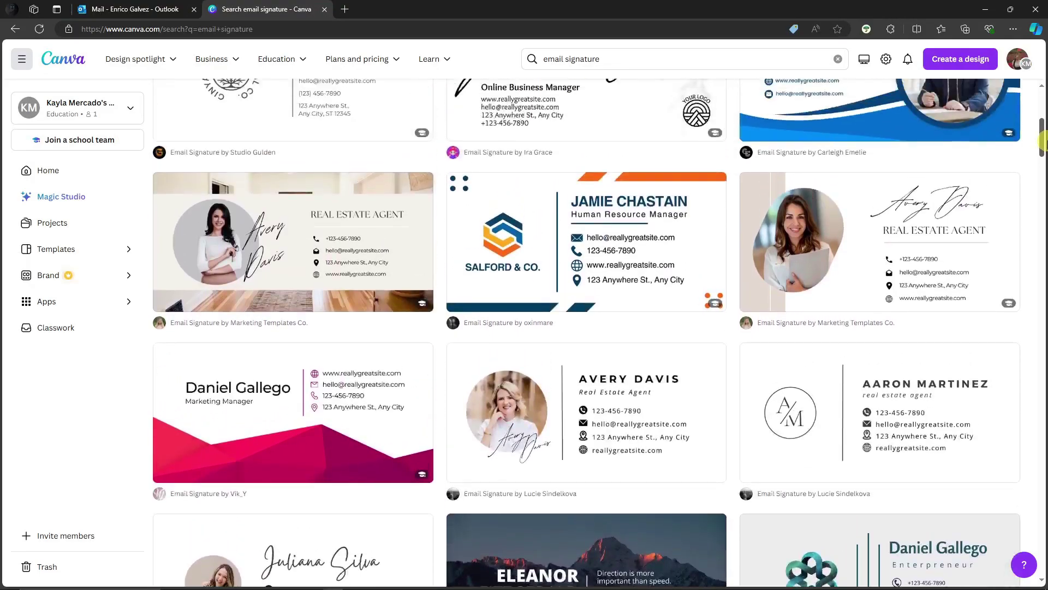
{"action": "scroll", "coordinate": [737, 227], "scroll_direction": "down", "scroll_amount": 3}
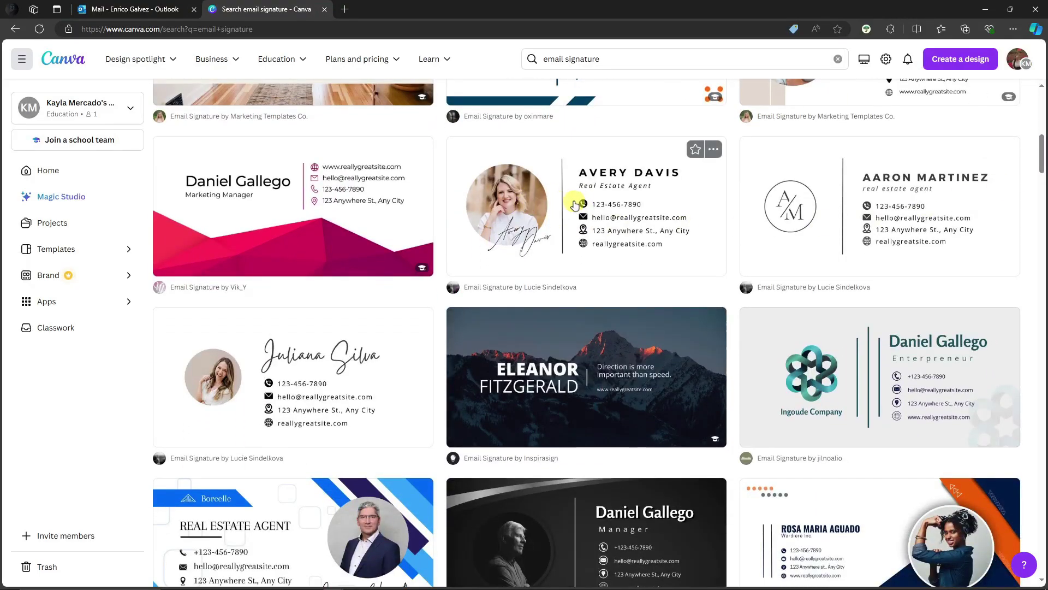
{"action": "left_click", "coordinate": [575, 214]}
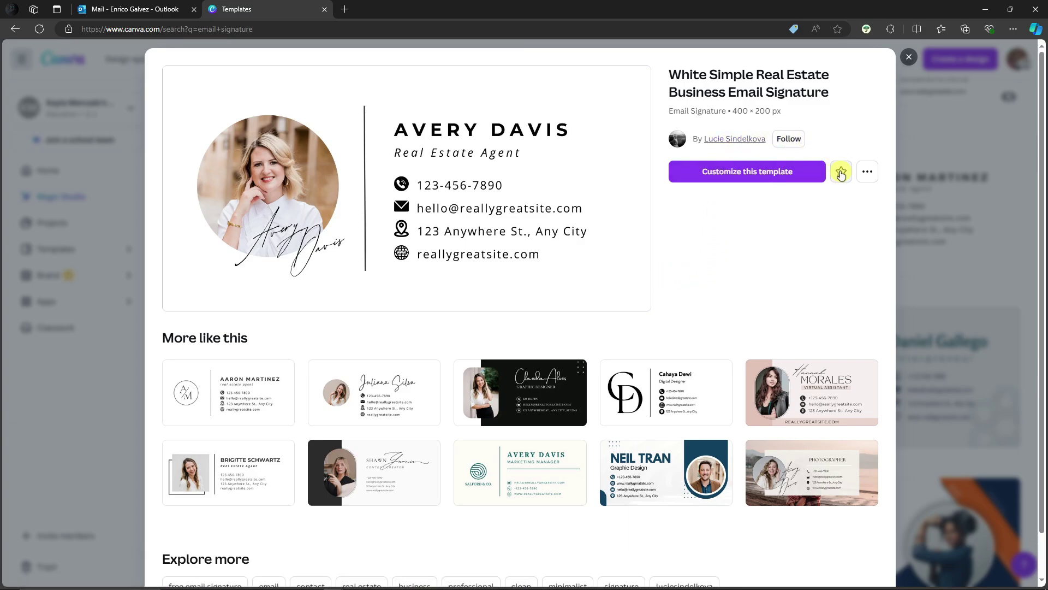
Step: Start customizing the previewed White Simple Real Estate Business Email Signature template in the editor
{"action": "left_click", "coordinate": [867, 172]}
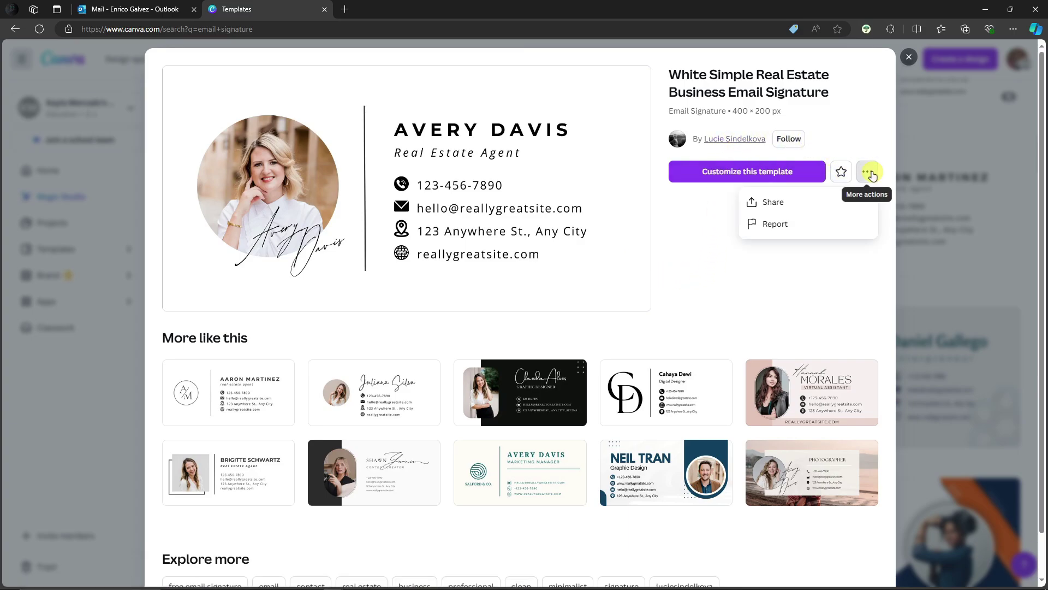
{"action": "left_click", "coordinate": [703, 254]}
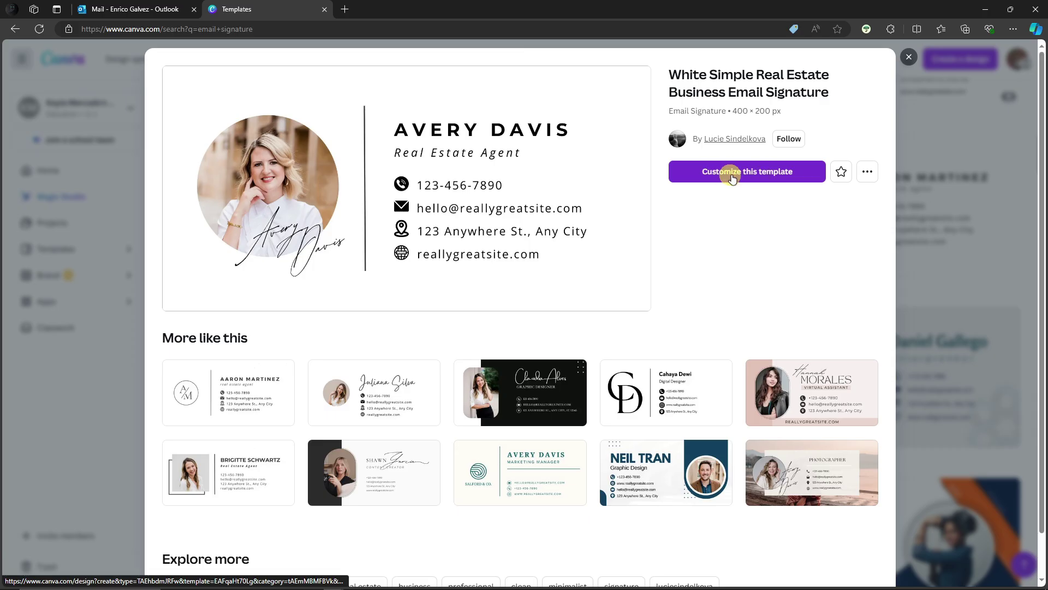
{"action": "left_click", "coordinate": [732, 175]}
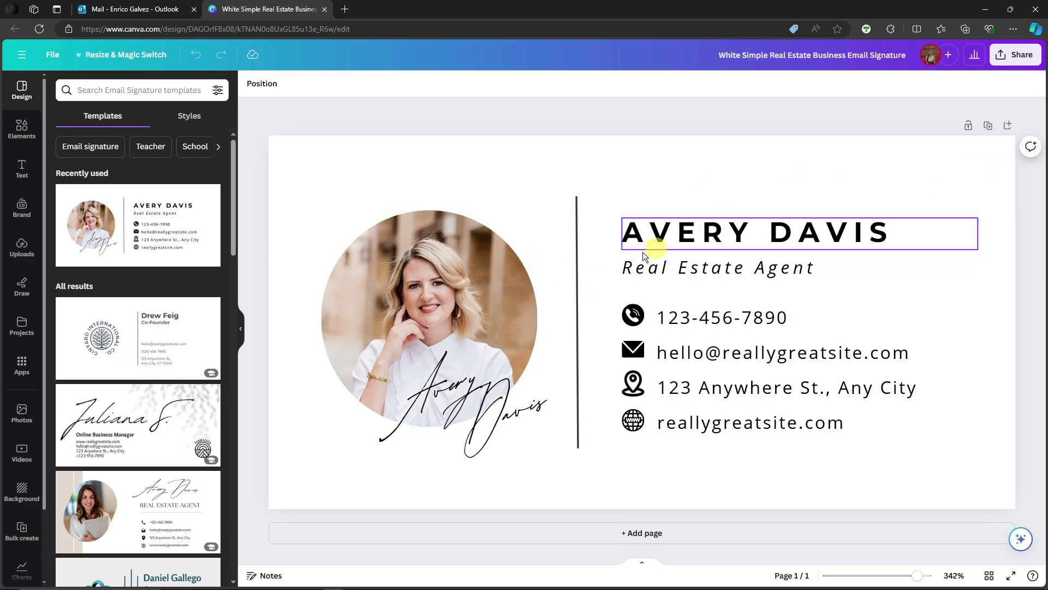
{"action": "left_click", "coordinate": [480, 275]}
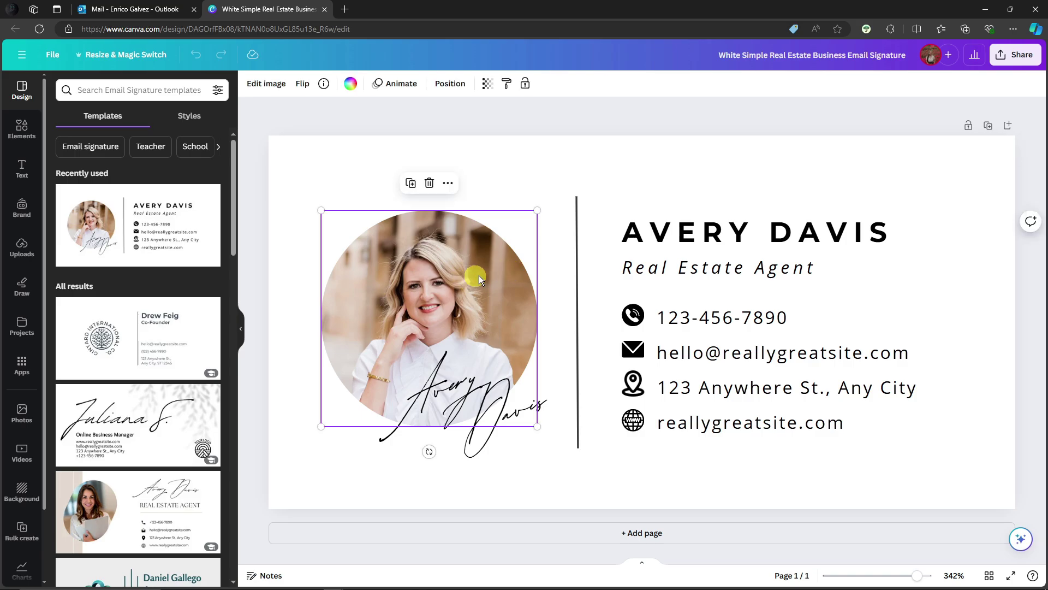
{"action": "double_click", "coordinate": [461, 284]}
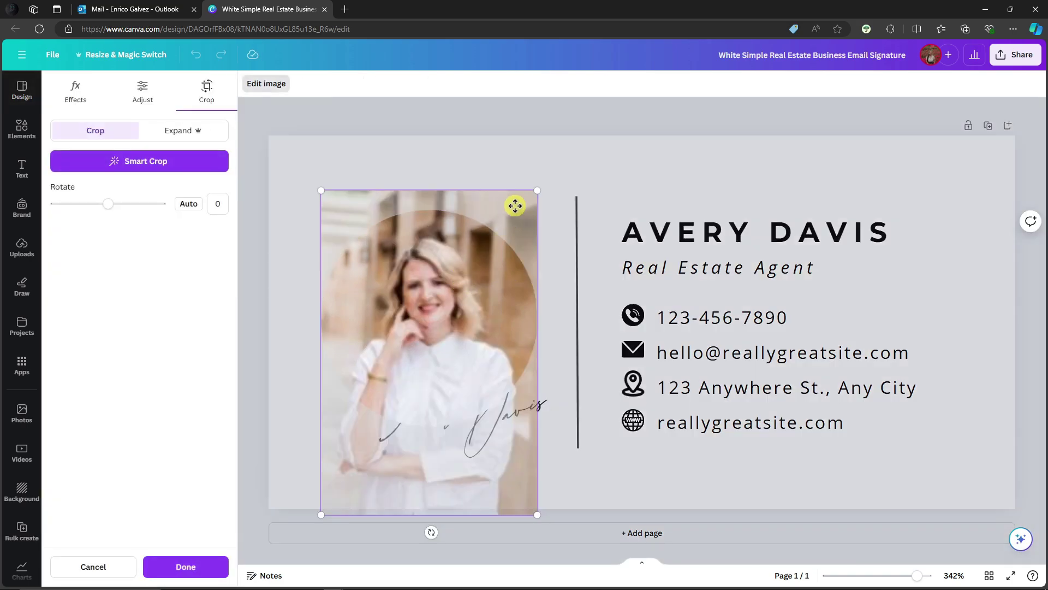
{"action": "key", "text": "Return"}
{"action": "left_click", "coordinate": [429, 184]}
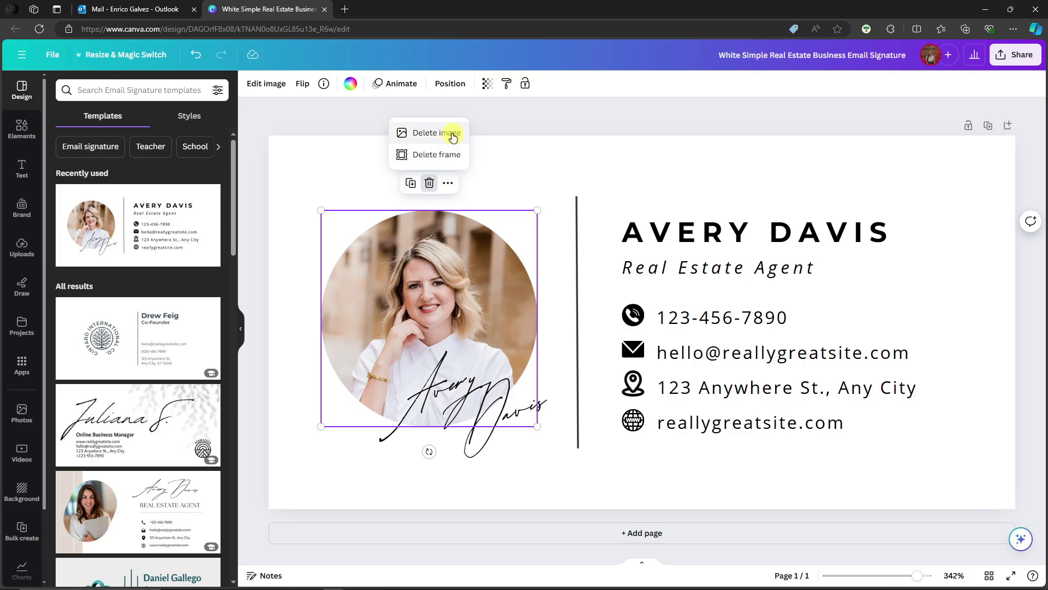
{"action": "left_click", "coordinate": [418, 133]}
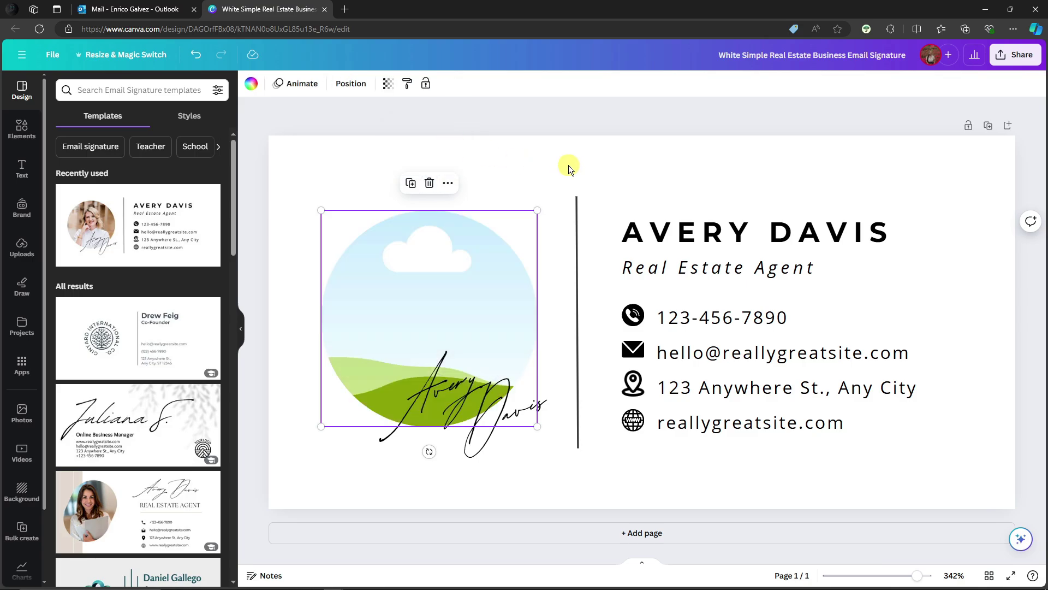
{"action": "key", "text": "ctrl+z"}
Step: Delete the portrait image from the circular frame while keeping the frame itself, and deselect it
{"action": "left_click", "coordinate": [430, 184]}
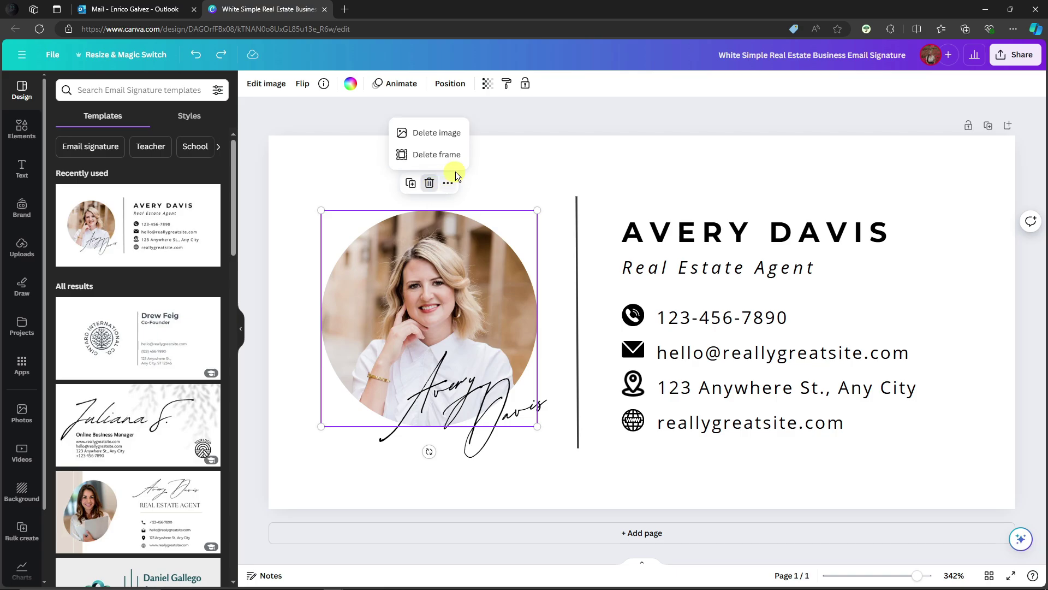
{"action": "left_click", "coordinate": [440, 257]}
{"action": "left_click", "coordinate": [430, 183]}
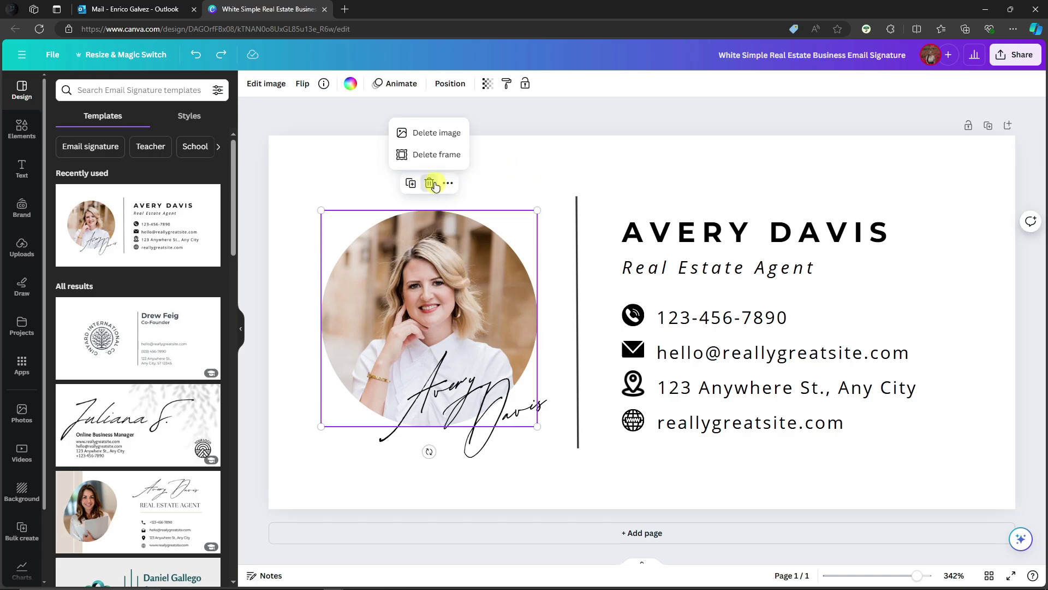
{"action": "left_click", "coordinate": [451, 139]}
{"action": "left_click", "coordinate": [335, 207]}
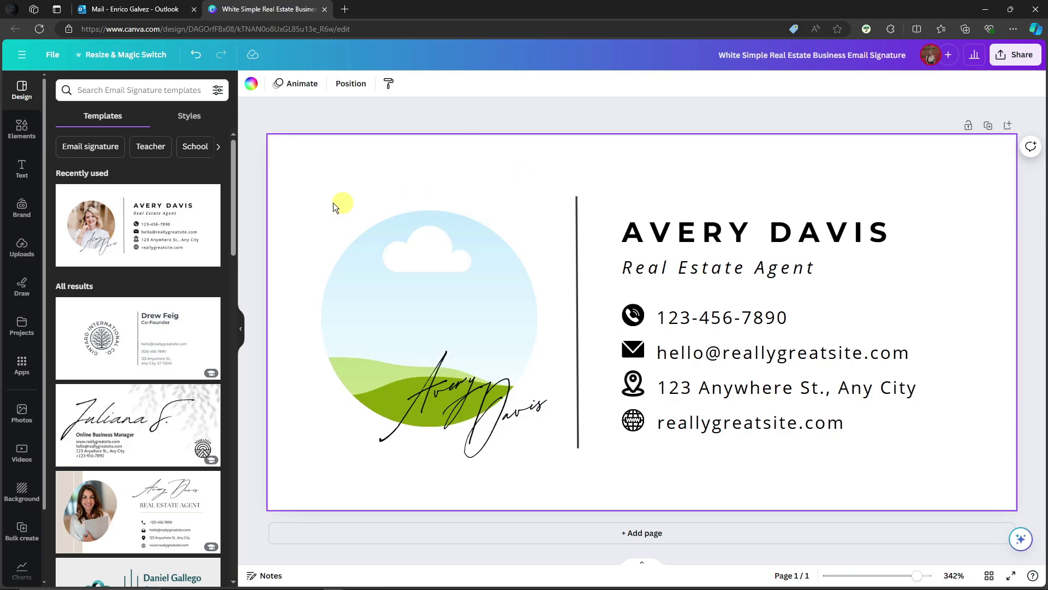
Step: Add the uploaded photo of the man in the red jacket and place it inside the empty circular frame
{"action": "left_click", "coordinate": [23, 246]}
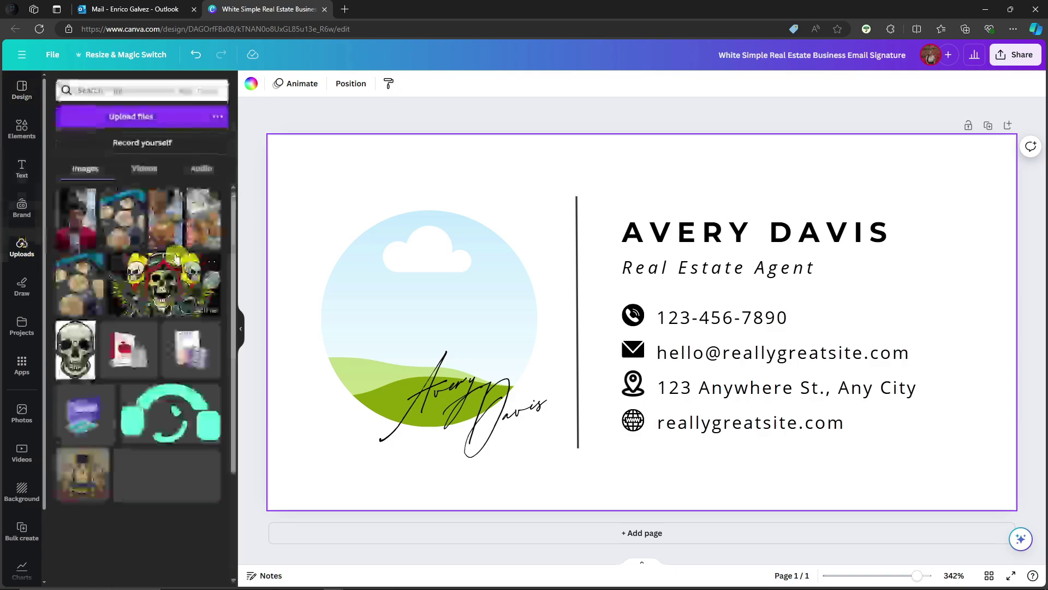
{"action": "mouse_move", "coordinate": [79, 220]}
{"action": "left_click_drag", "start_coordinate": [79, 228], "coordinate": [58, 209]}
{"action": "left_click", "coordinate": [82, 234]}
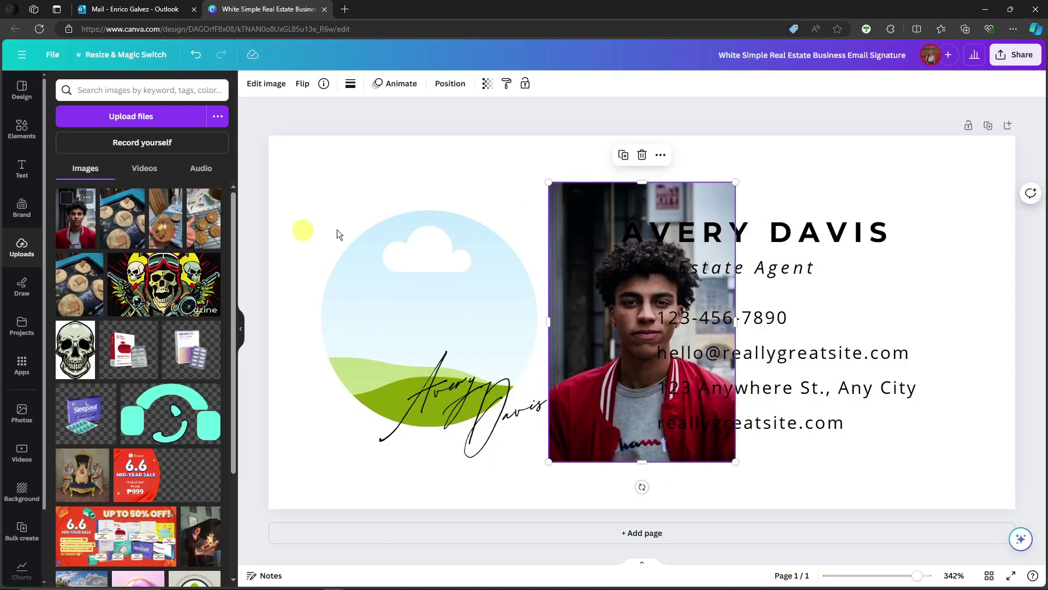
{"action": "left_click_drag", "start_coordinate": [594, 202], "coordinate": [729, 169]}
{"action": "left_click_drag", "start_coordinate": [804, 184], "coordinate": [441, 228]}
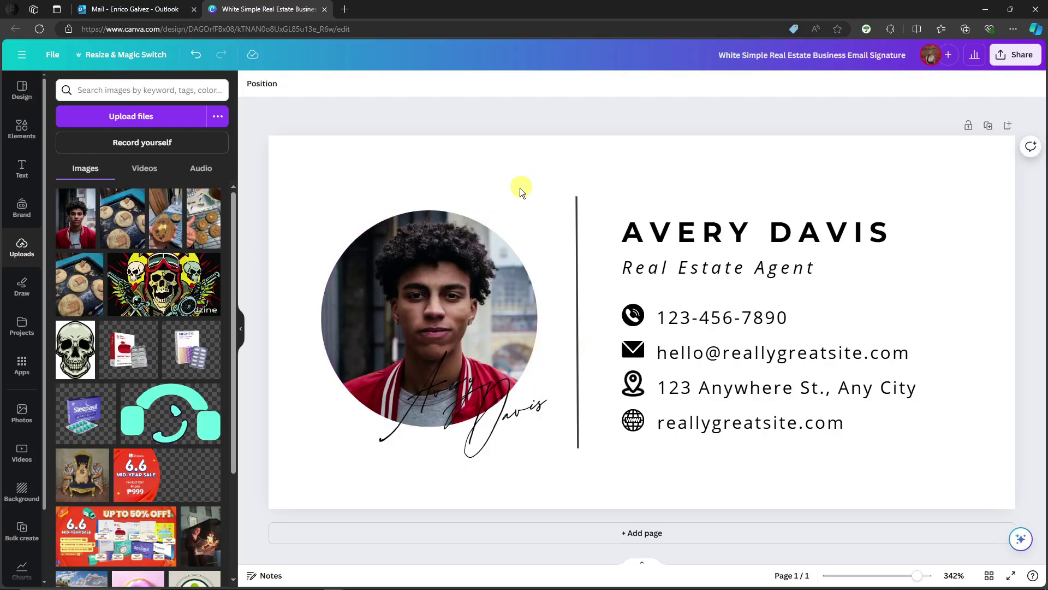
Step: Apply BG Remover to the photo in the circular frame
{"action": "left_click", "coordinate": [428, 280]}
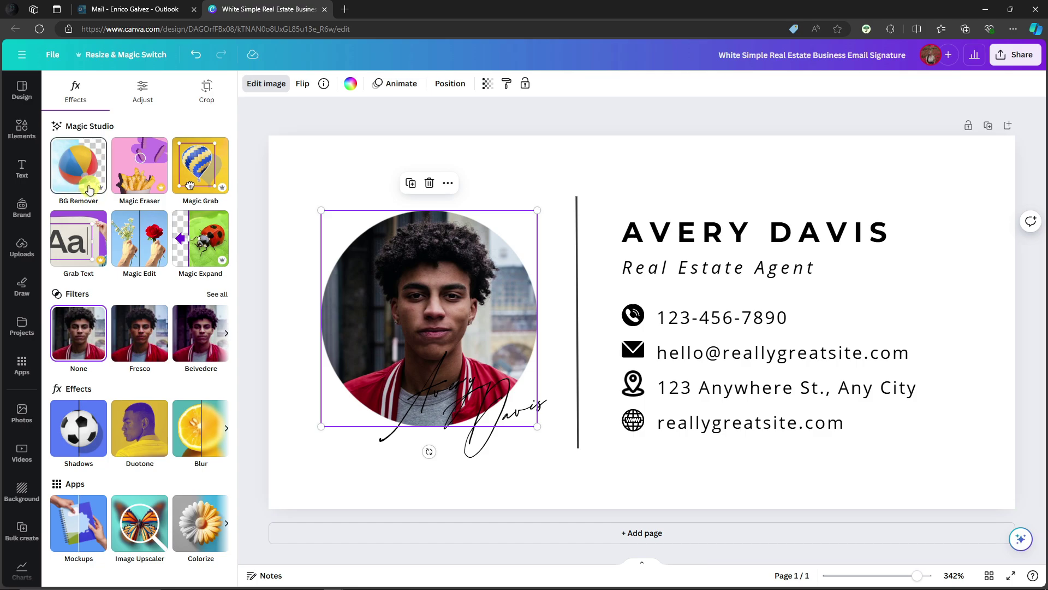
{"action": "left_click", "coordinate": [105, 193]}
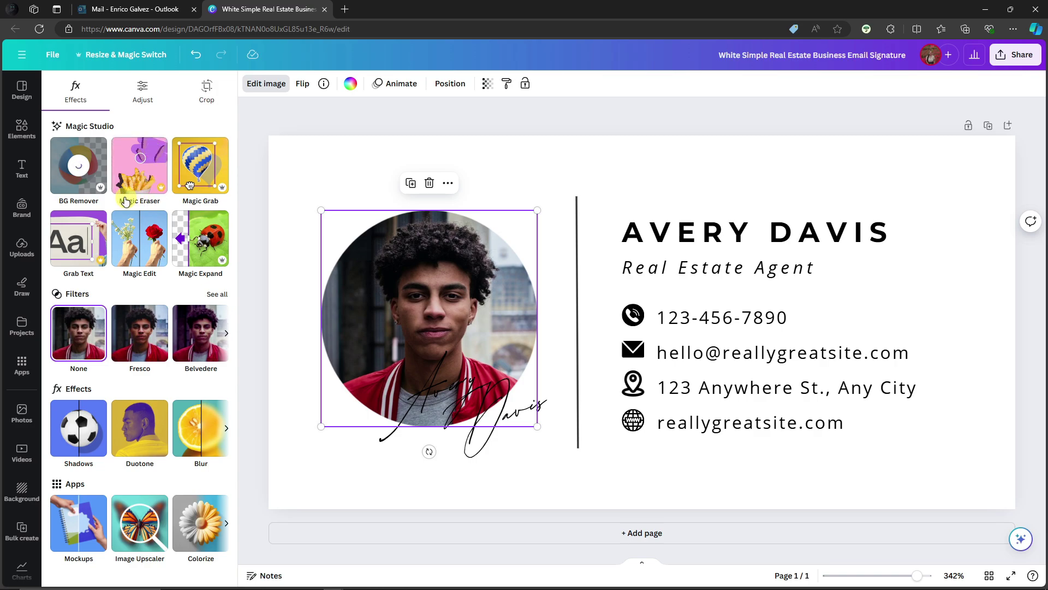
Step: Nudge the cut-out portrait slightly down and to the left, keeping it vertically centred on the page
{"action": "left_click", "coordinate": [561, 163]}
{"action": "left_click", "coordinate": [451, 253]}
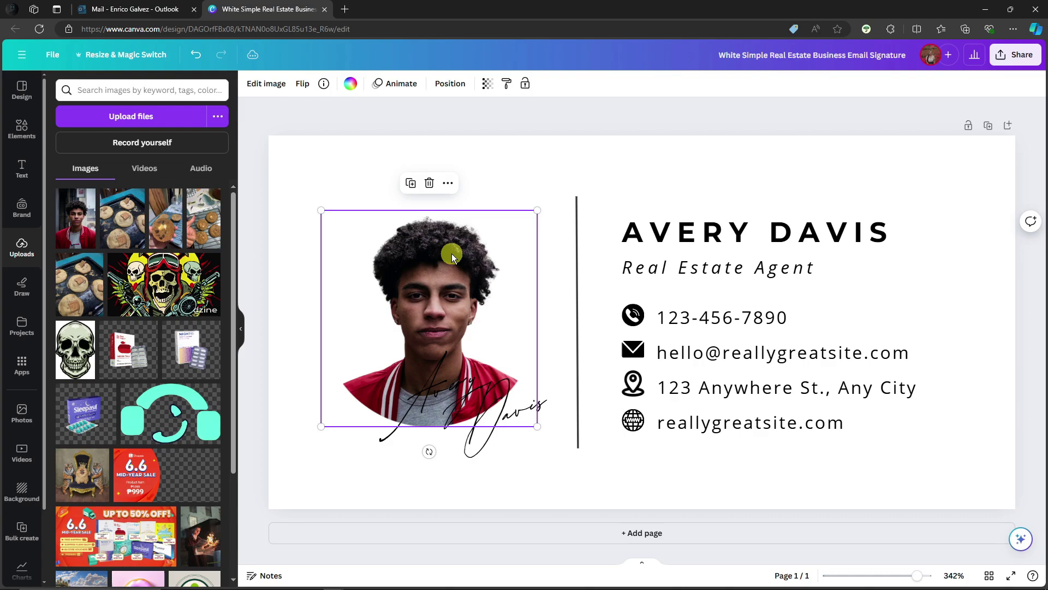
{"action": "left_click", "coordinate": [589, 158]}
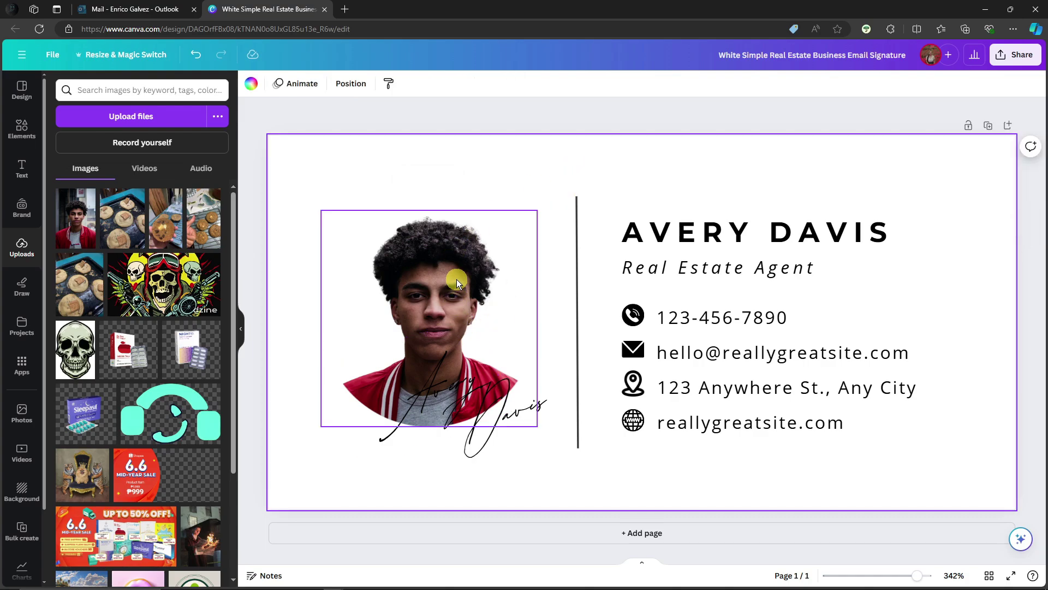
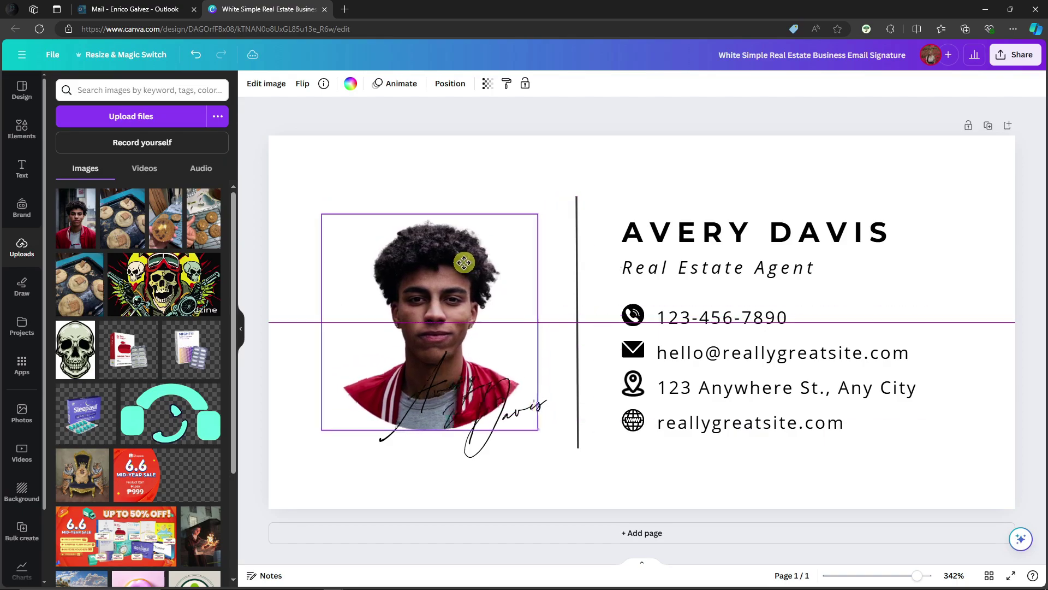
{"action": "left_click", "coordinate": [562, 222]}
Step: Replace the two handwritten signature texts over the portrait with the new person's first name and surname
{"action": "left_click", "coordinate": [453, 379]}
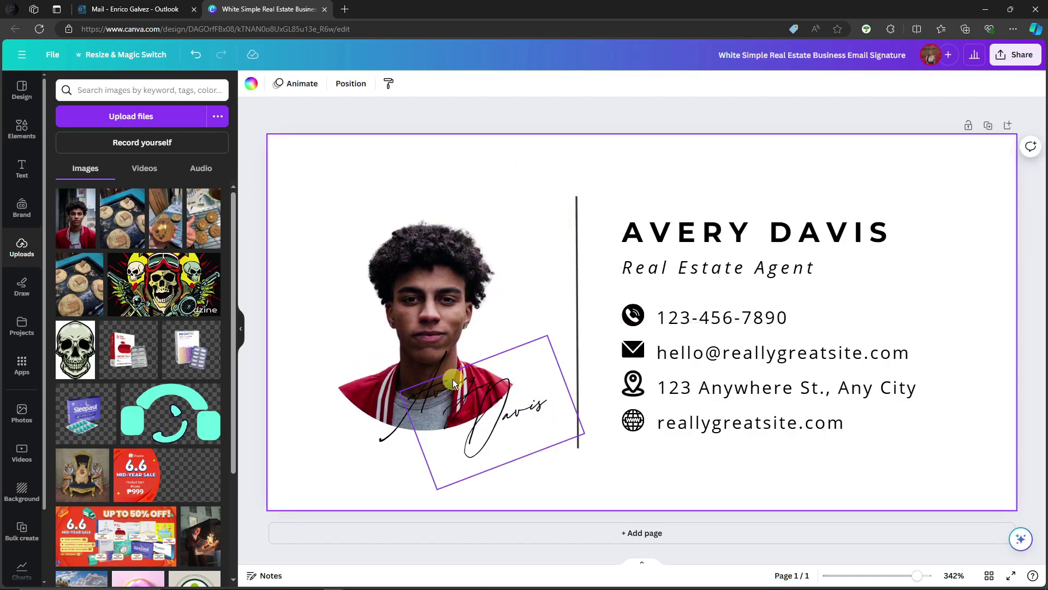
{"action": "double_click", "coordinate": [424, 367]}
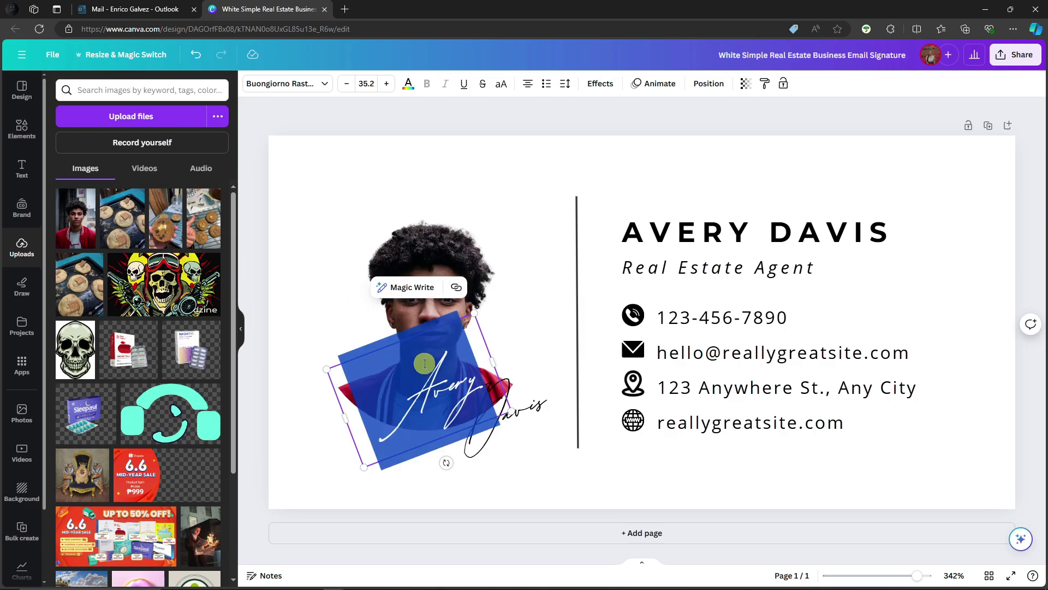
{"action": "type", "text": "Steven"}
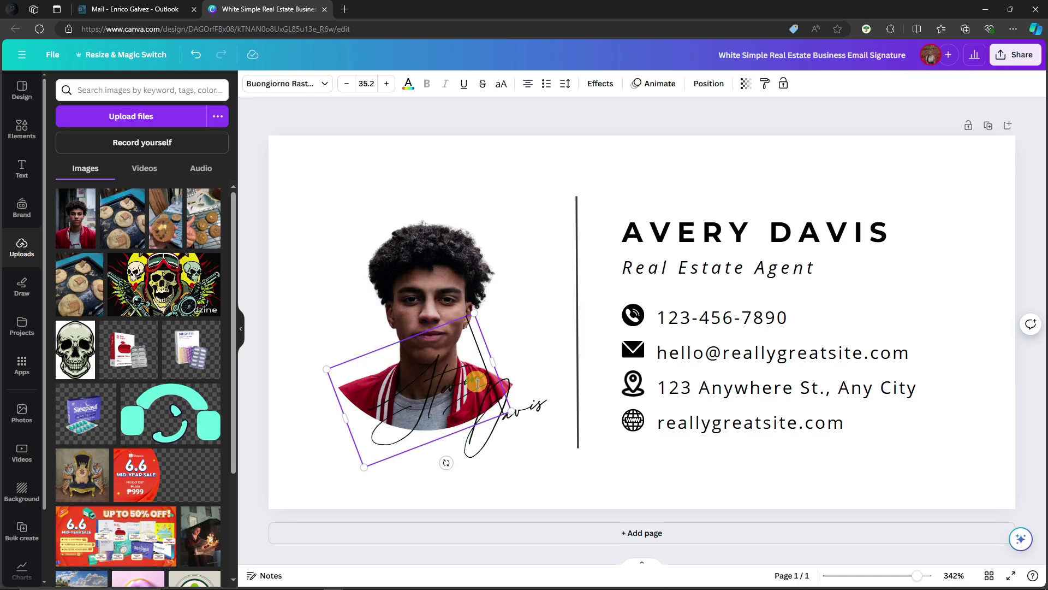
{"action": "left_click_drag", "start_coordinate": [424, 363], "coordinate": [498, 386]}
{"action": "double_click", "coordinate": [523, 414]}
{"action": "type", "text": "Rogers"}
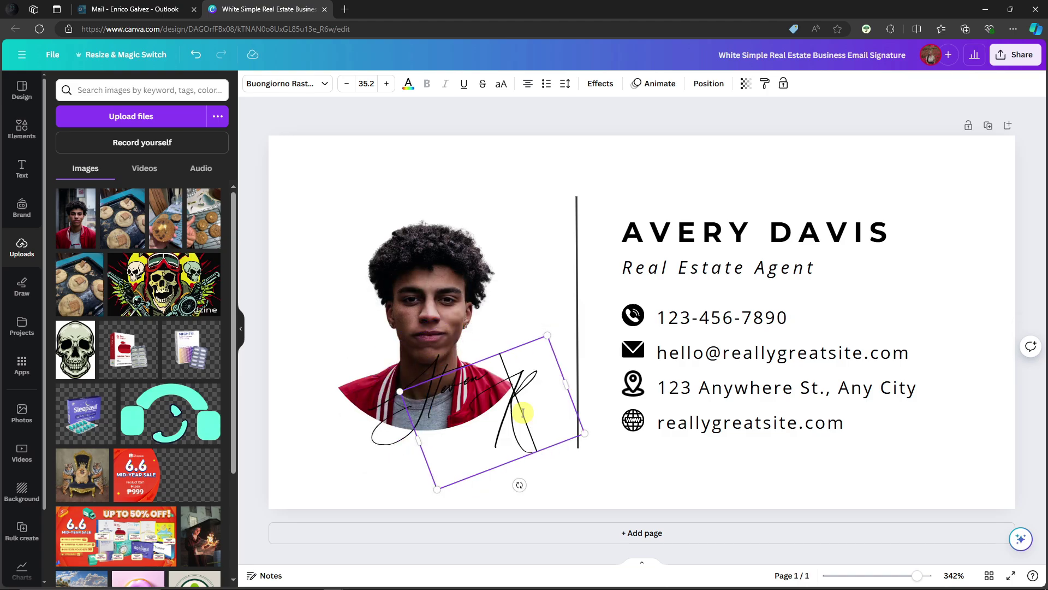
{"action": "left_click", "coordinate": [738, 467]}
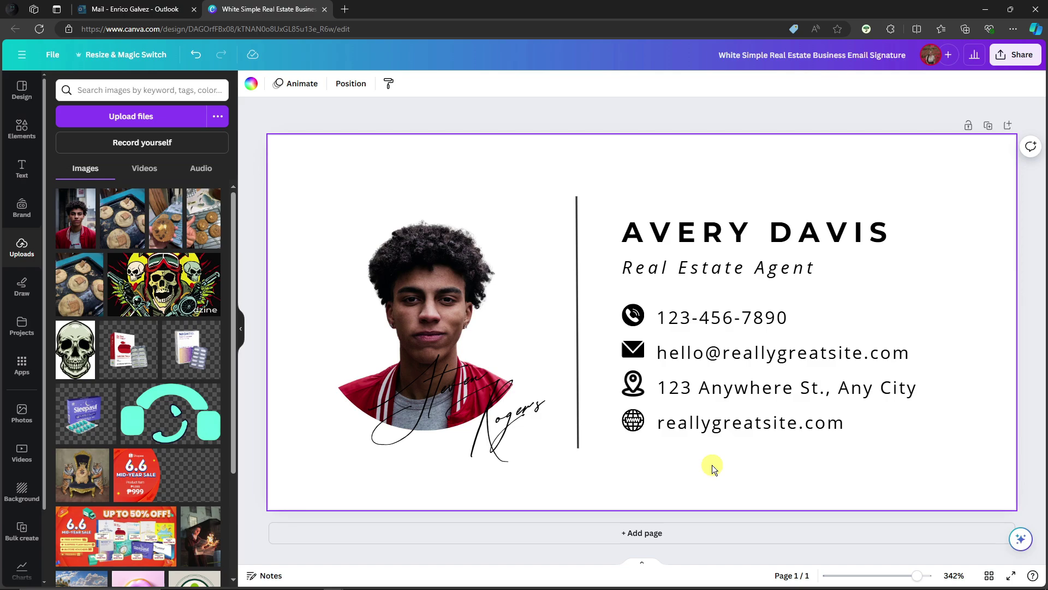
Step: Recolour the whole handwritten first name white
{"action": "left_click", "coordinate": [429, 365]}
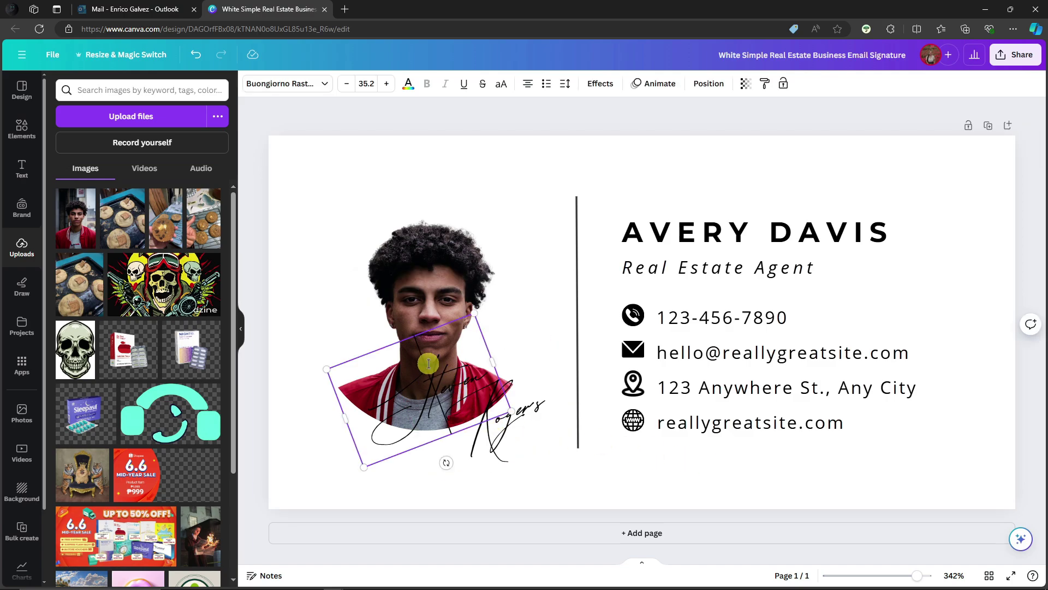
{"action": "left_click", "coordinate": [407, 84]}
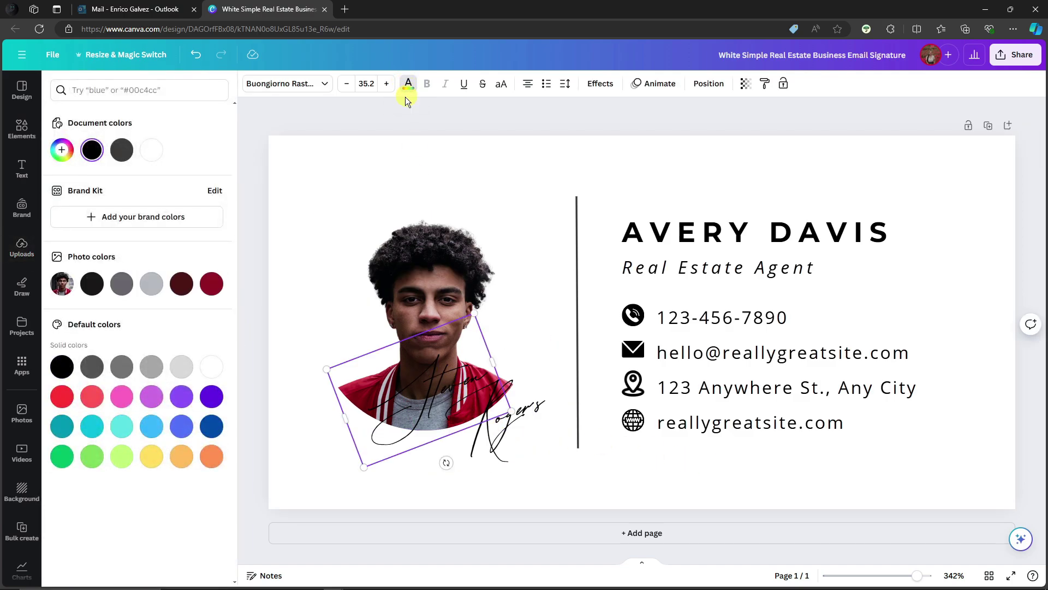
{"action": "left_click", "coordinate": [211, 373]}
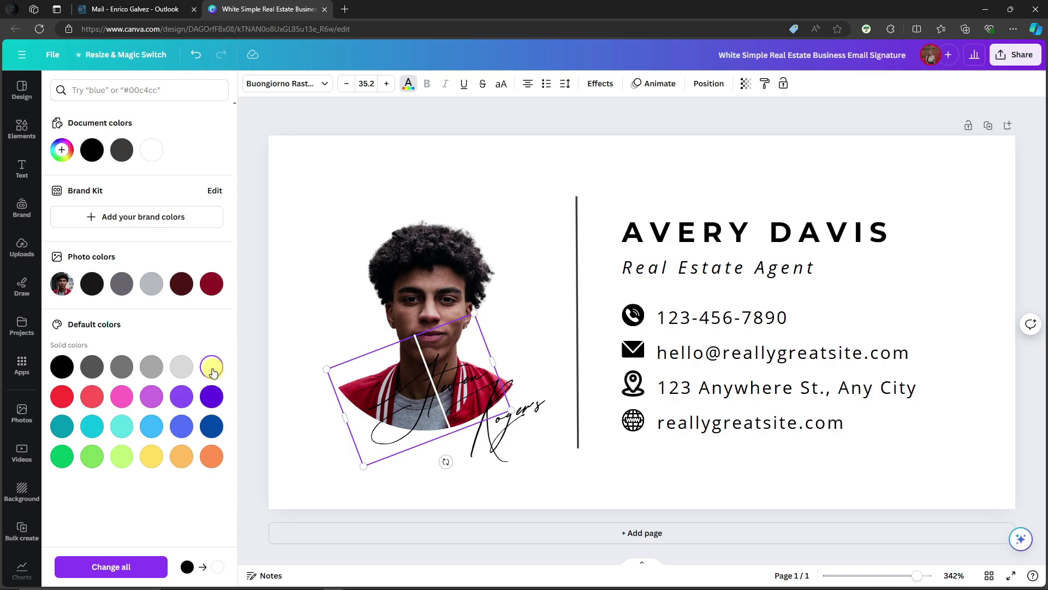
{"action": "double_click", "coordinate": [420, 369]}
{"action": "left_click", "coordinate": [211, 365]}
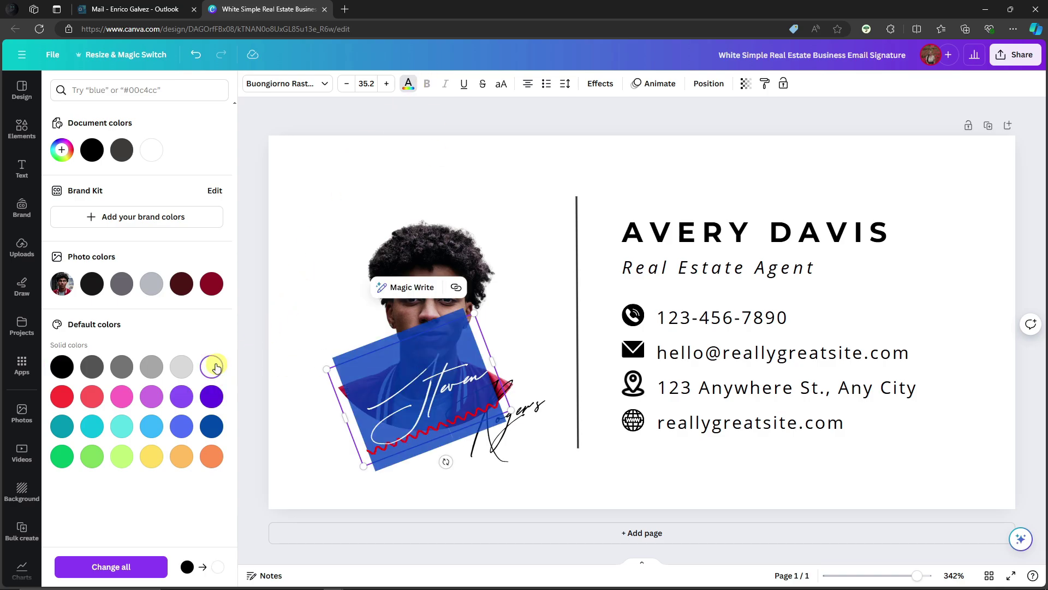
{"action": "left_click", "coordinate": [597, 174]}
Step: Recolour the whole handwritten surname red
{"action": "left_click", "coordinate": [501, 428]}
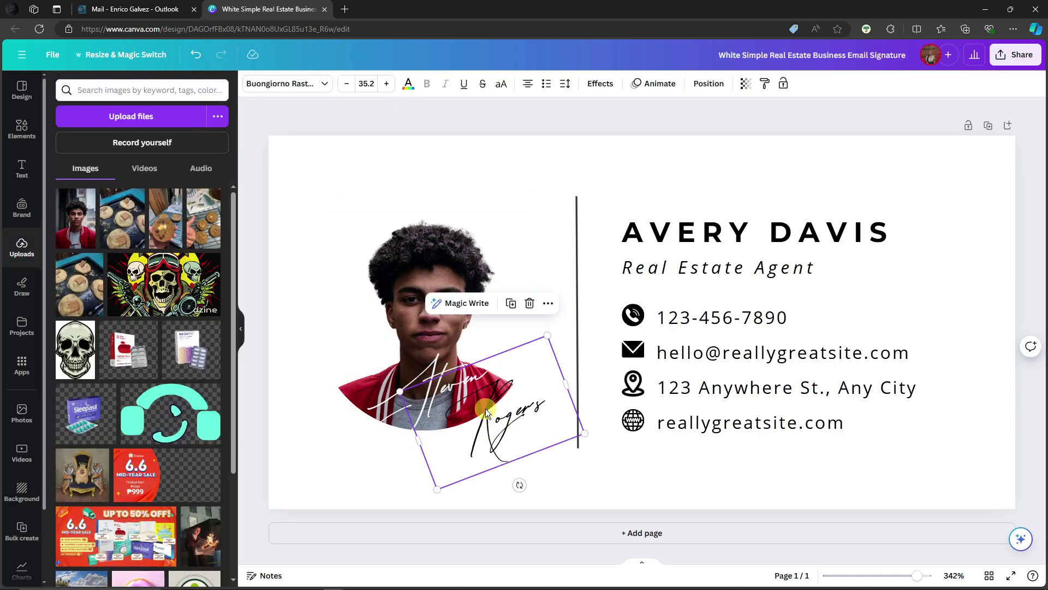
{"action": "left_click", "coordinate": [402, 89]}
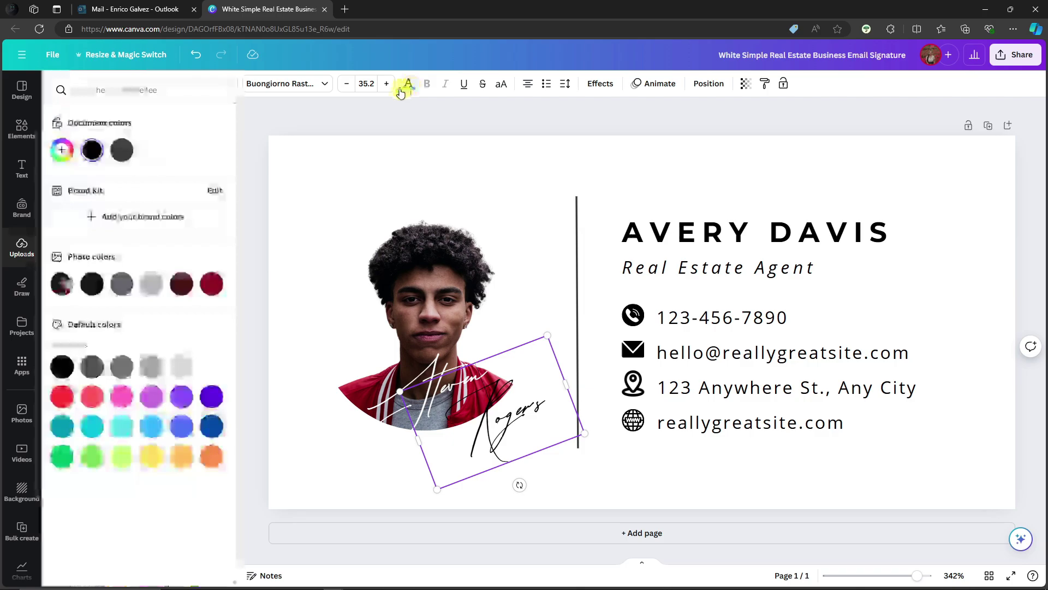
{"action": "left_click", "coordinate": [61, 396]}
{"action": "double_click", "coordinate": [483, 409]}
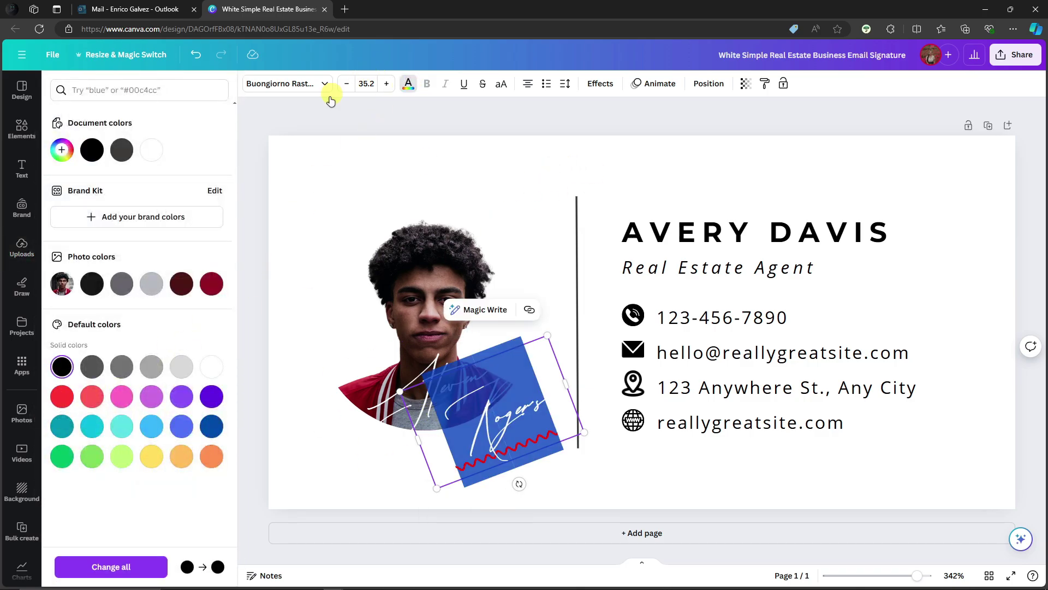
{"action": "left_click", "coordinate": [579, 158]}
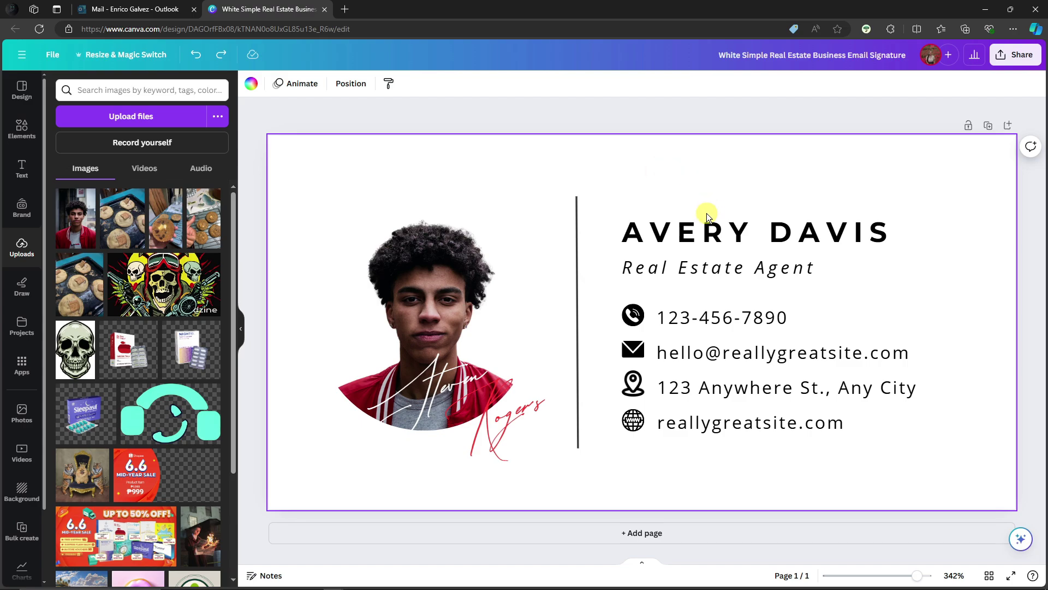
Step: Replace the large heading with the new person's full name in capitals
{"action": "double_click", "coordinate": [699, 228]}
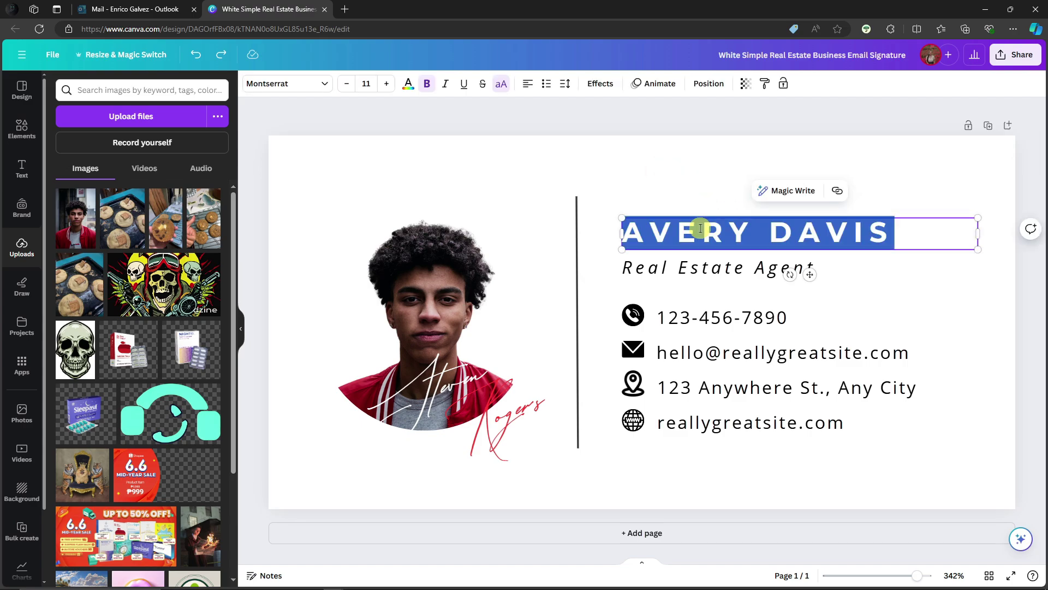
{"action": "type", "text": "STEVEN "}
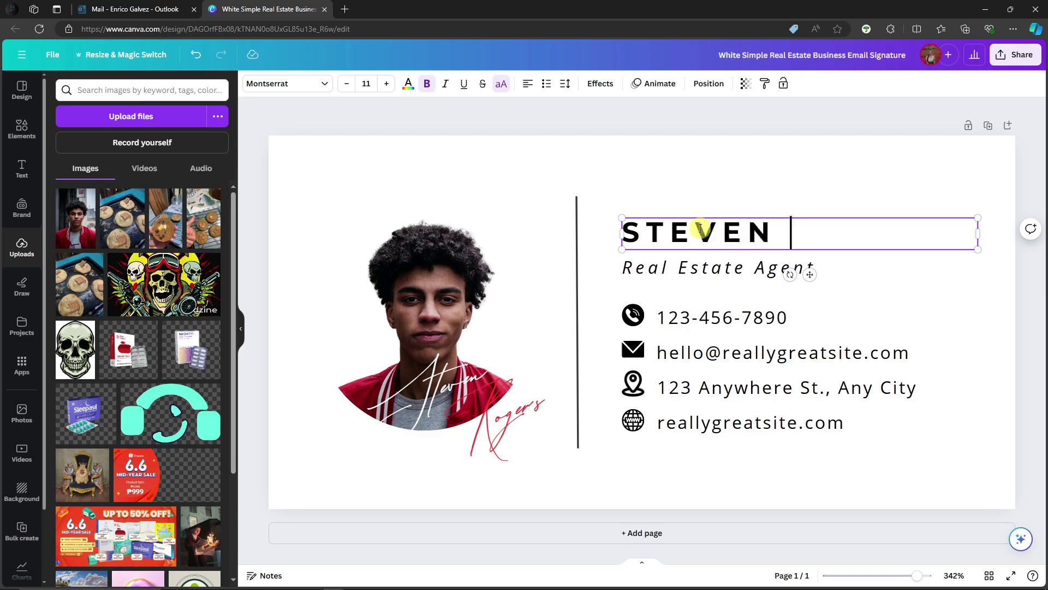
{"action": "type", "text": "ROGERS"}
{"action": "left_click", "coordinate": [811, 155]}
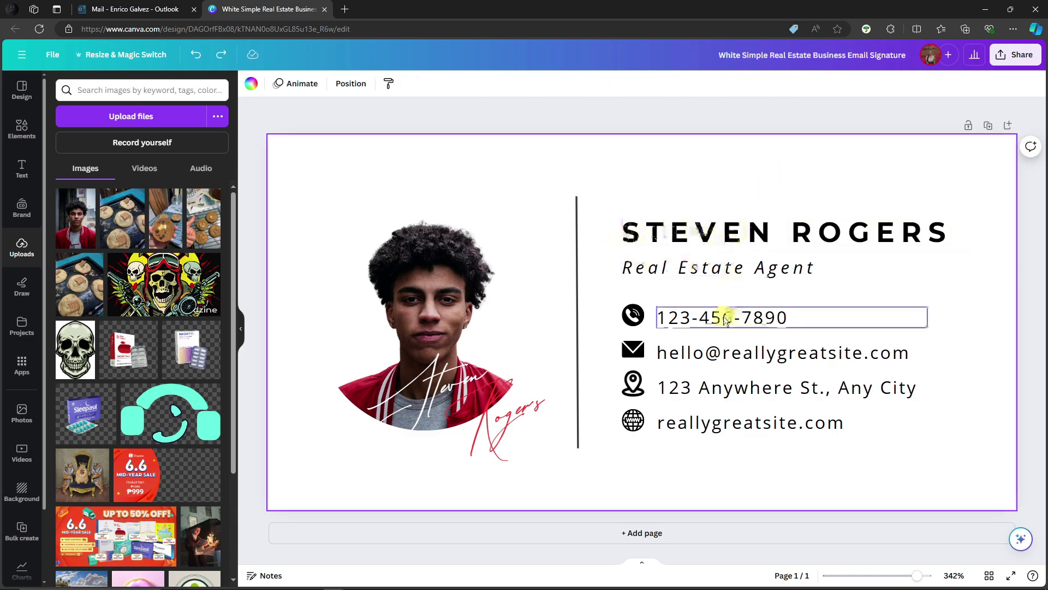
Step: Replace the job title beneath the heading with "Video Editor"
{"action": "double_click", "coordinate": [702, 267]}
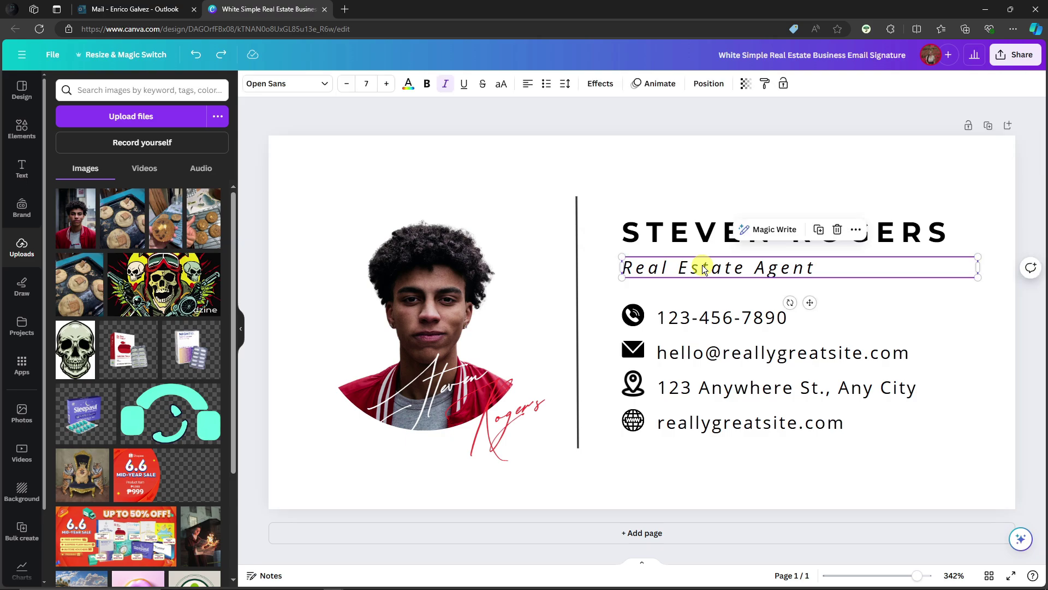
{"action": "type", "text": "Vide"}
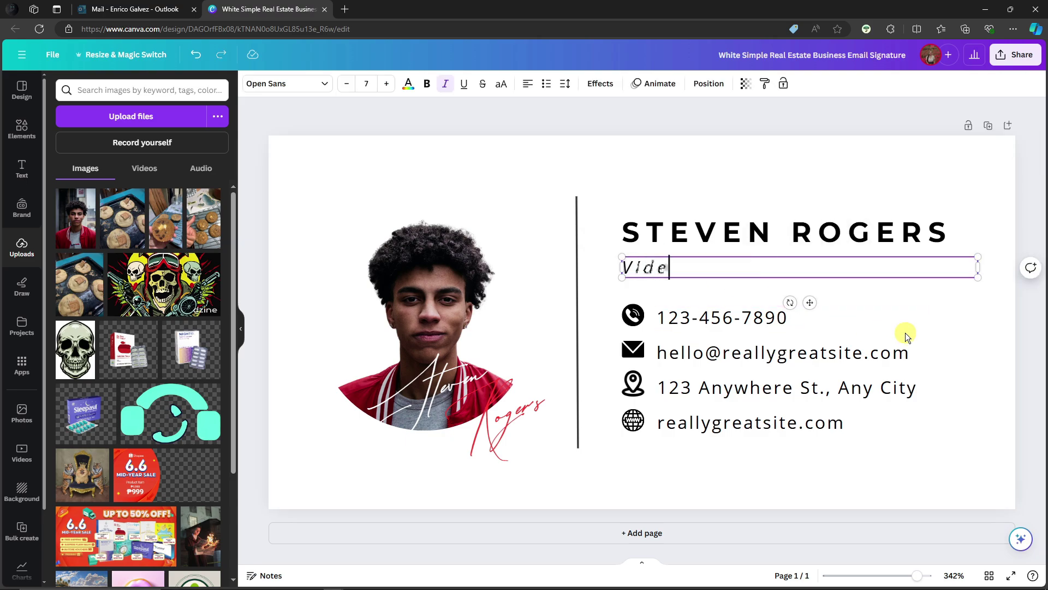
{"action": "type", "text": "o Editor"}
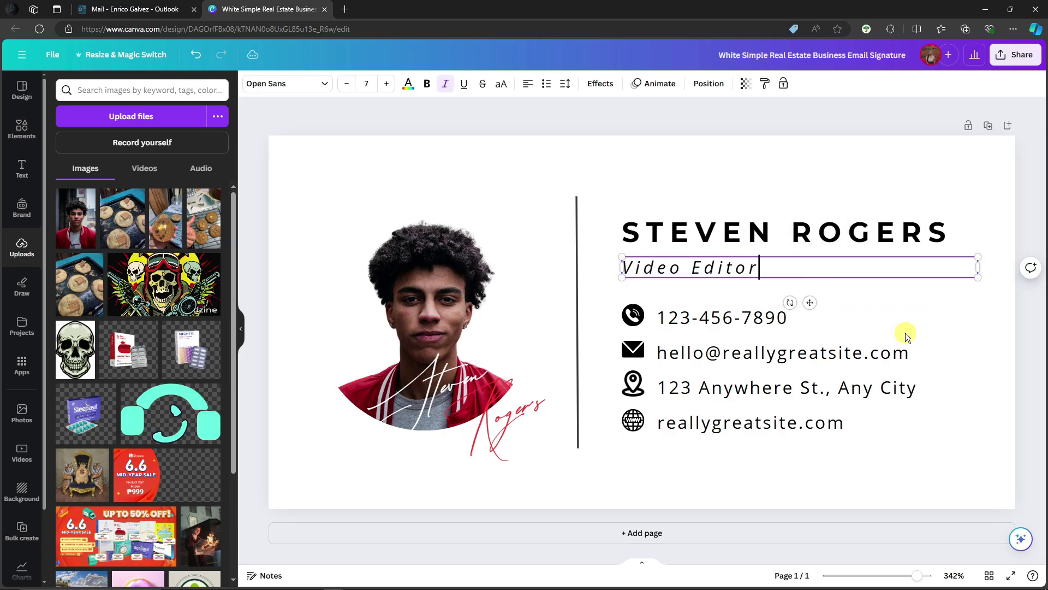
Step: Set the "Video Editor" job title in the HK Grotesk font and colour it yellow
{"action": "key", "text": "ctrl+a"}
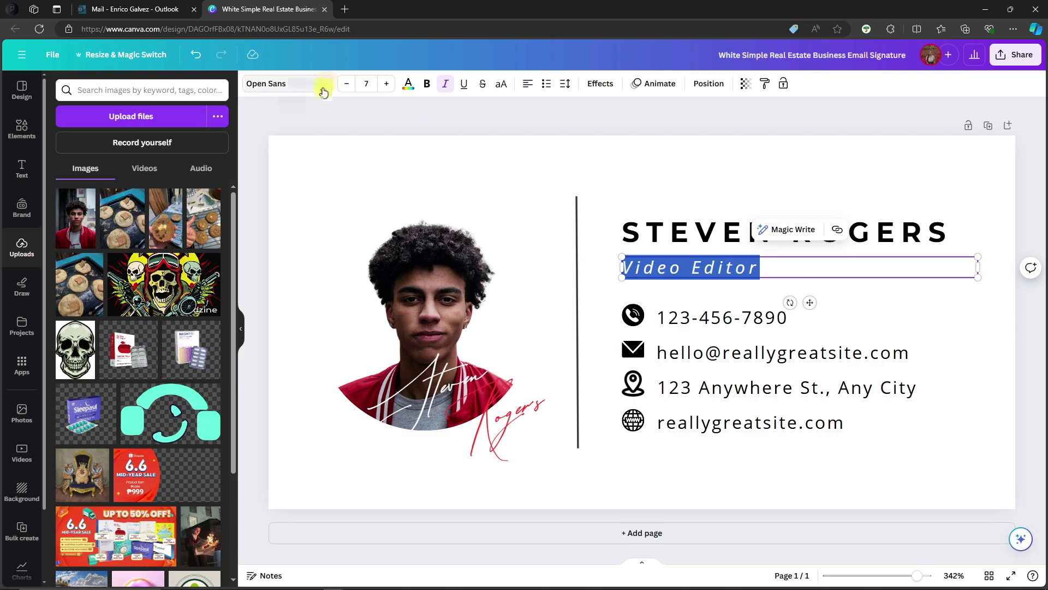
{"action": "left_click", "coordinate": [285, 83]}
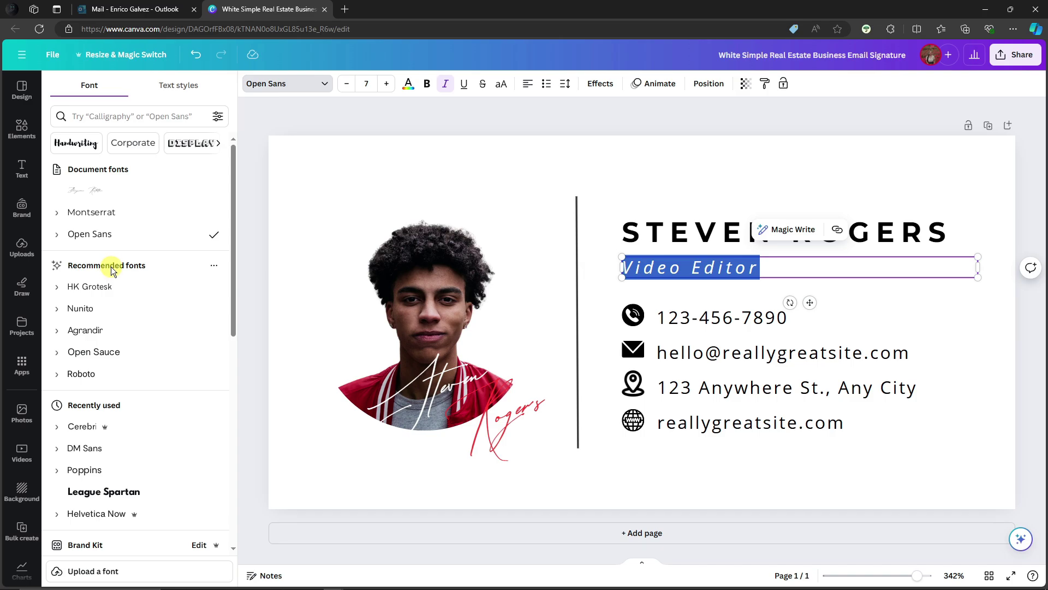
{"action": "left_click", "coordinate": [90, 292]}
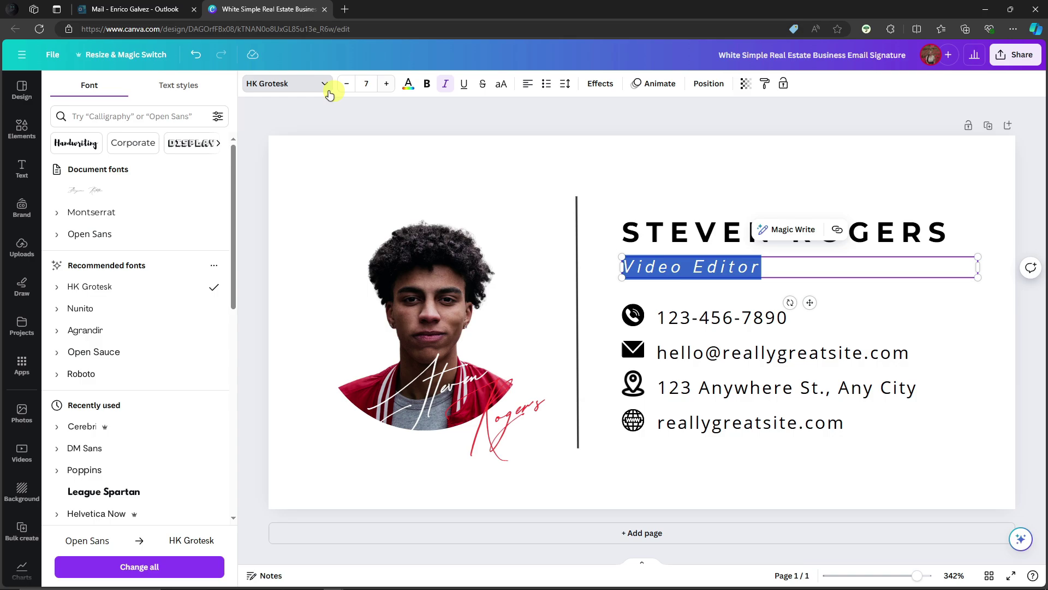
{"action": "left_click", "coordinate": [404, 91]}
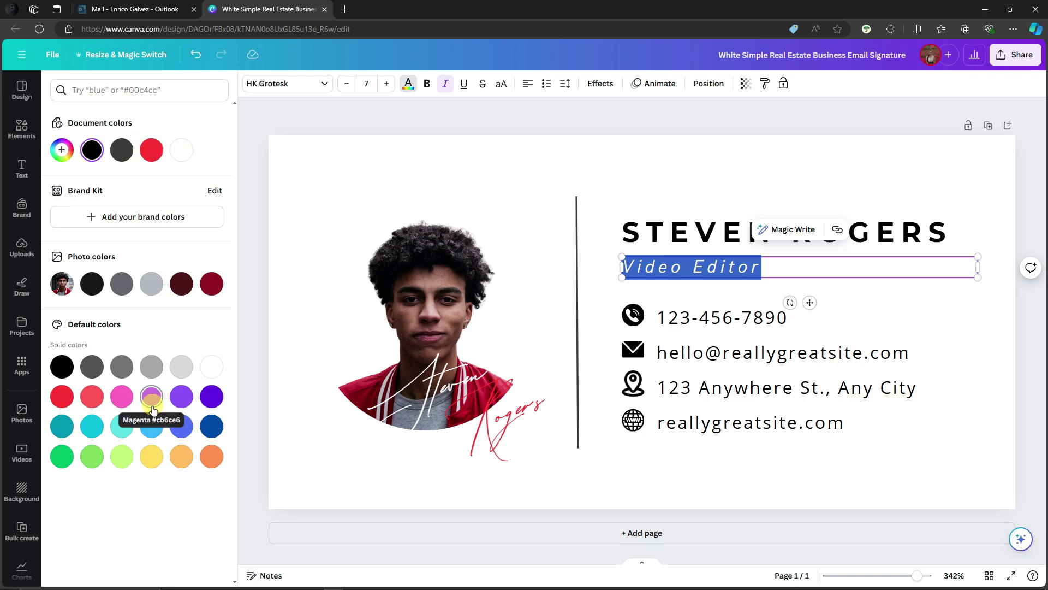
{"action": "left_click", "coordinate": [150, 461]}
{"action": "left_click", "coordinate": [532, 159]}
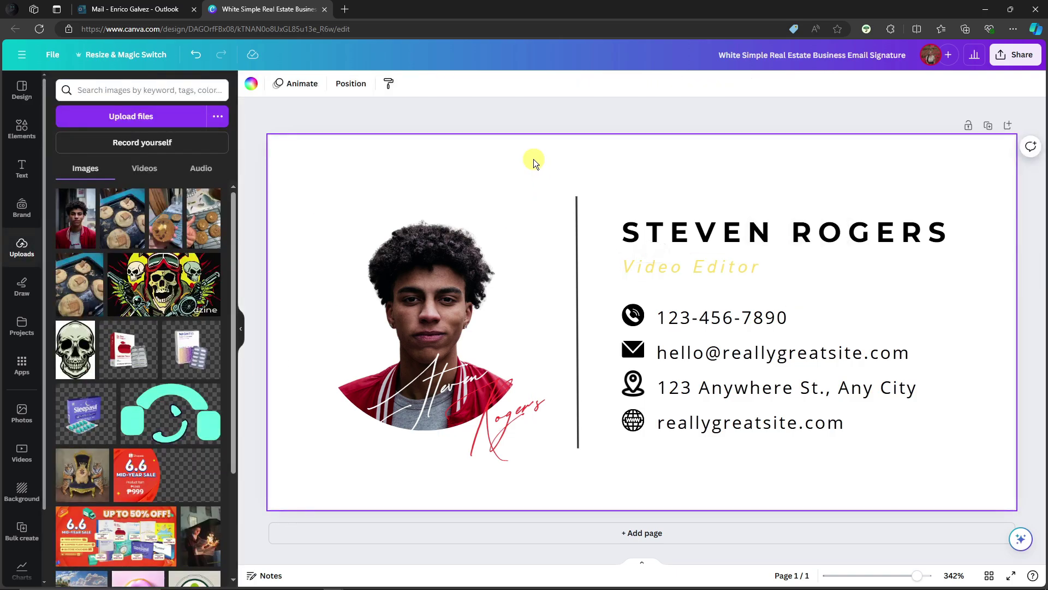
Step: Make the "Video Editor" job title bold and underlined
{"action": "left_click", "coordinate": [727, 266]}
{"action": "double_click", "coordinate": [738, 265]}
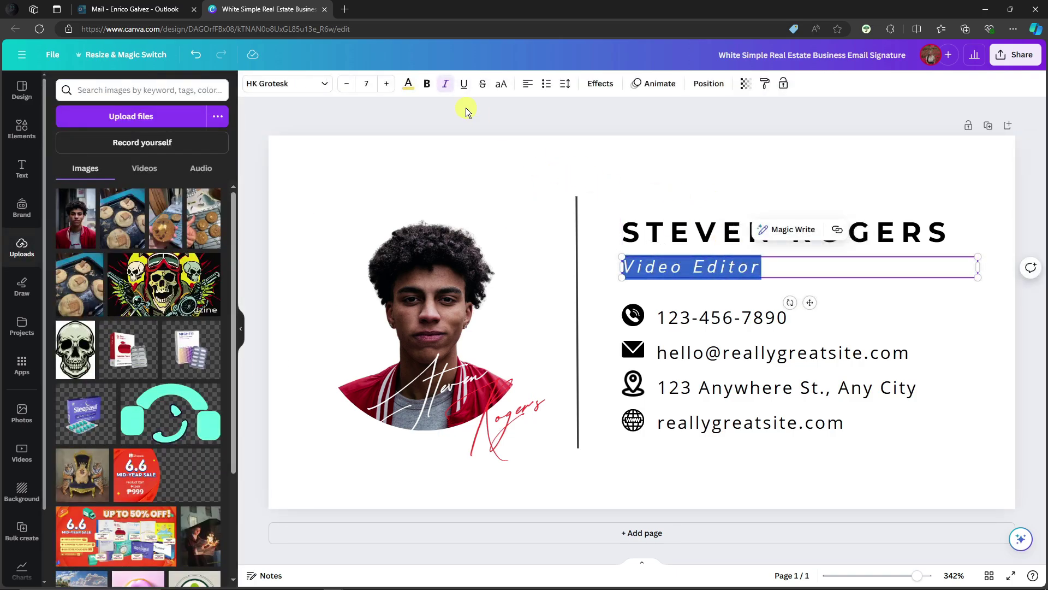
{"action": "left_click", "coordinate": [428, 85]}
{"action": "left_click", "coordinate": [464, 87]}
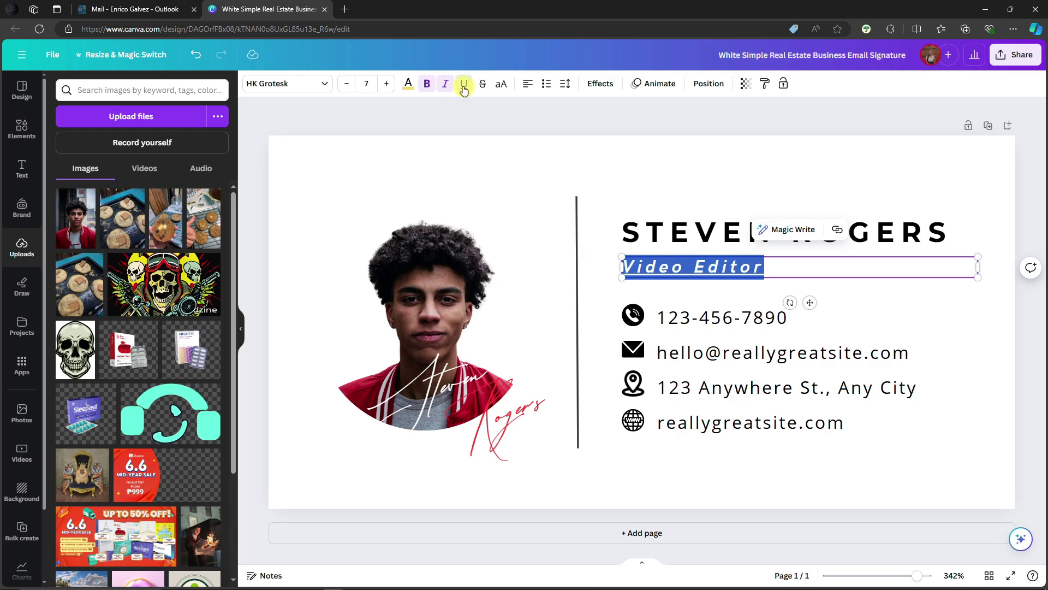
{"action": "left_click", "coordinate": [817, 180]}
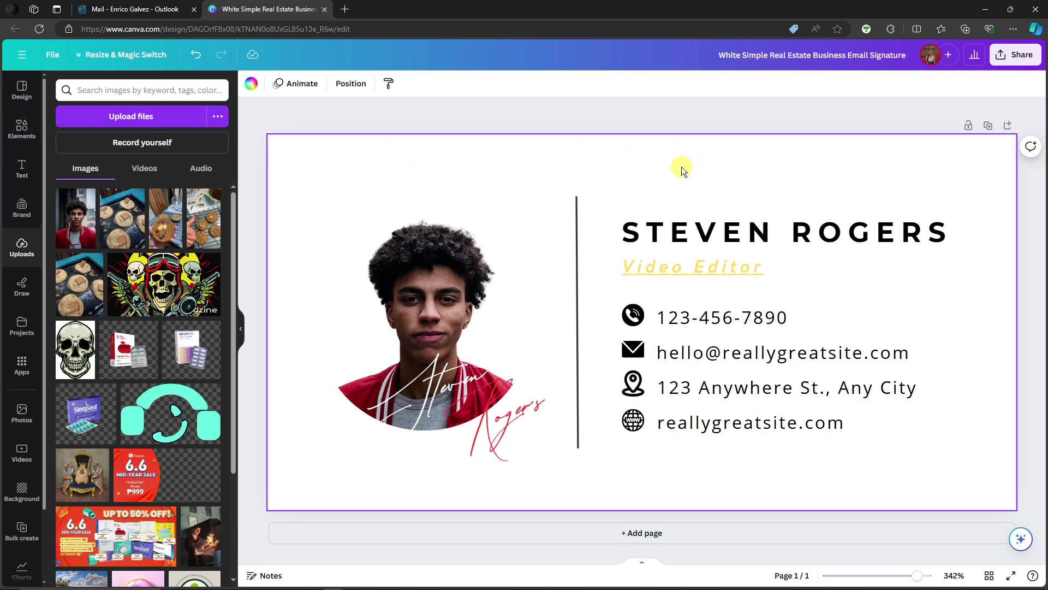
Step: Search the elements for "square", add the Rectangle shape, and stretch it over the full page height along the page's left edge
{"action": "left_click", "coordinate": [22, 129]}
{"action": "left_click", "coordinate": [109, 89]}
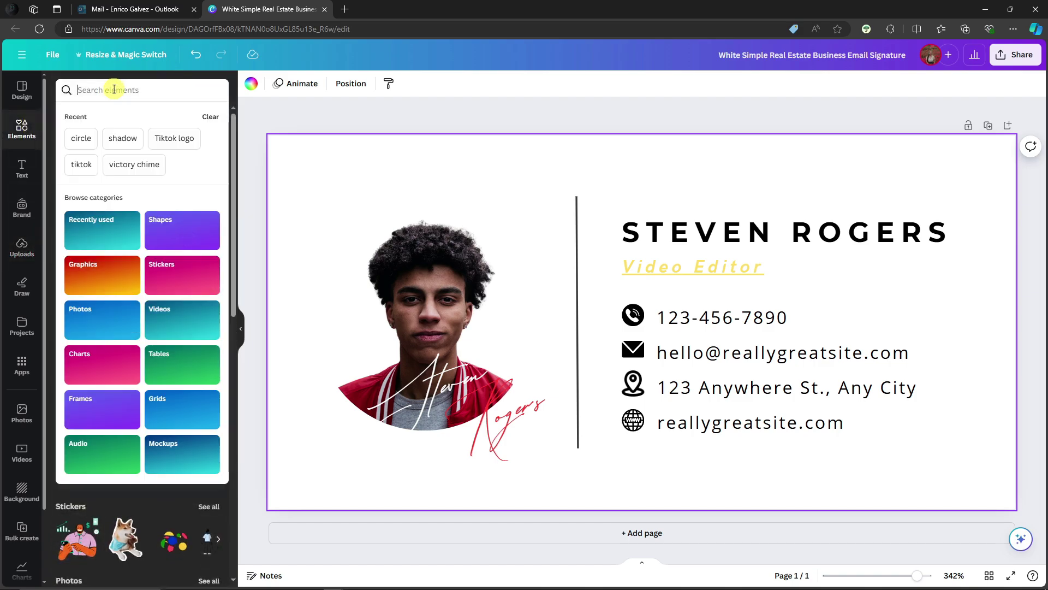
{"action": "type", "text": "square"}
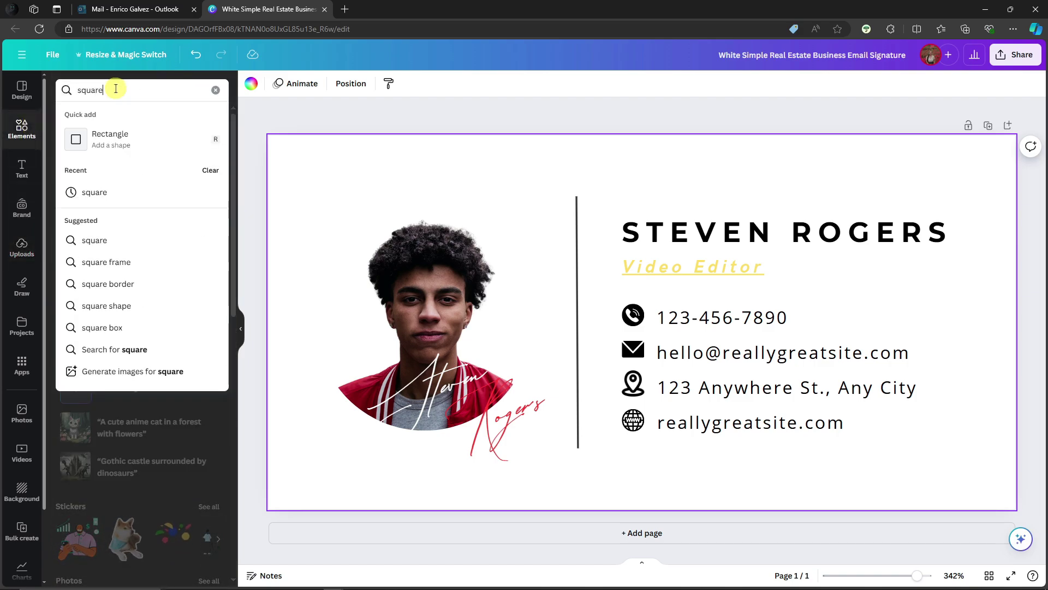
{"action": "left_click", "coordinate": [112, 136]}
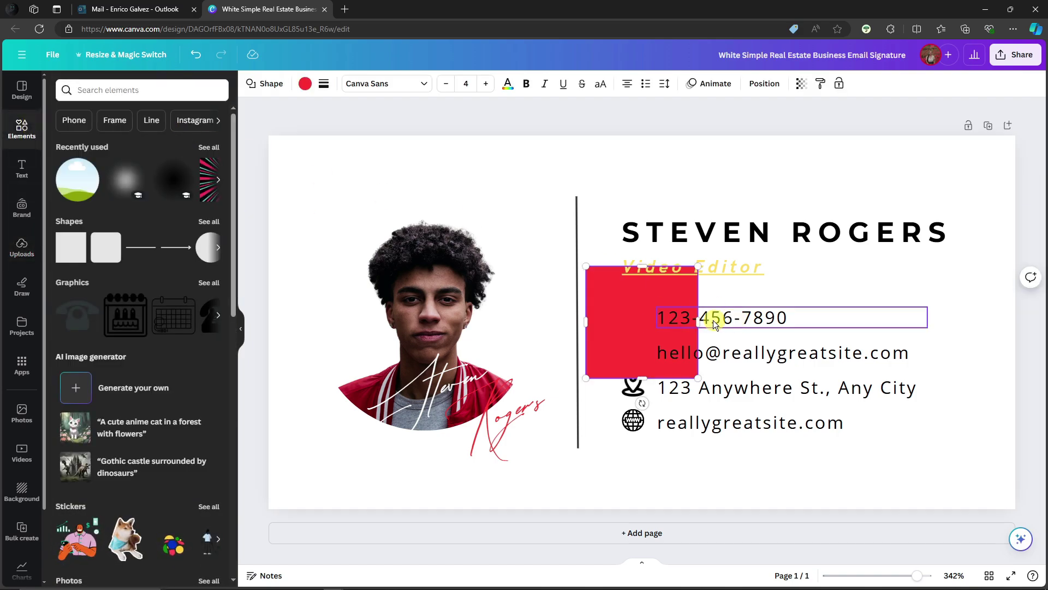
{"action": "left_click_drag", "start_coordinate": [618, 299], "coordinate": [301, 164]}
{"action": "left_click_drag", "start_coordinate": [383, 247], "coordinate": [432, 508]}
Step: Change the fill colour of the rectangle along the page's left edge to turquoise
{"action": "double_click", "coordinate": [387, 365]}
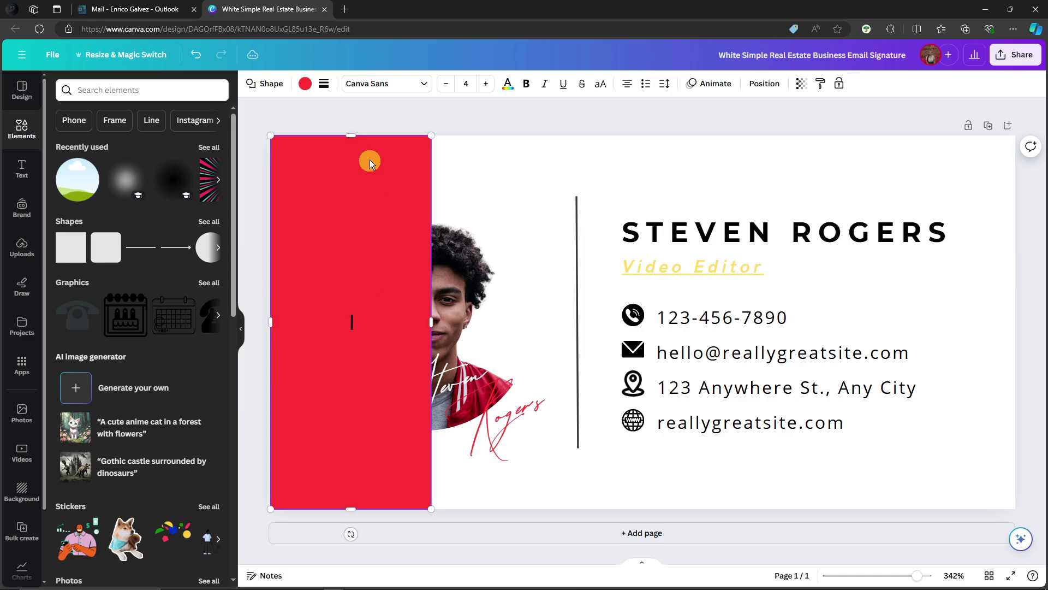
{"action": "left_click", "coordinate": [305, 84]}
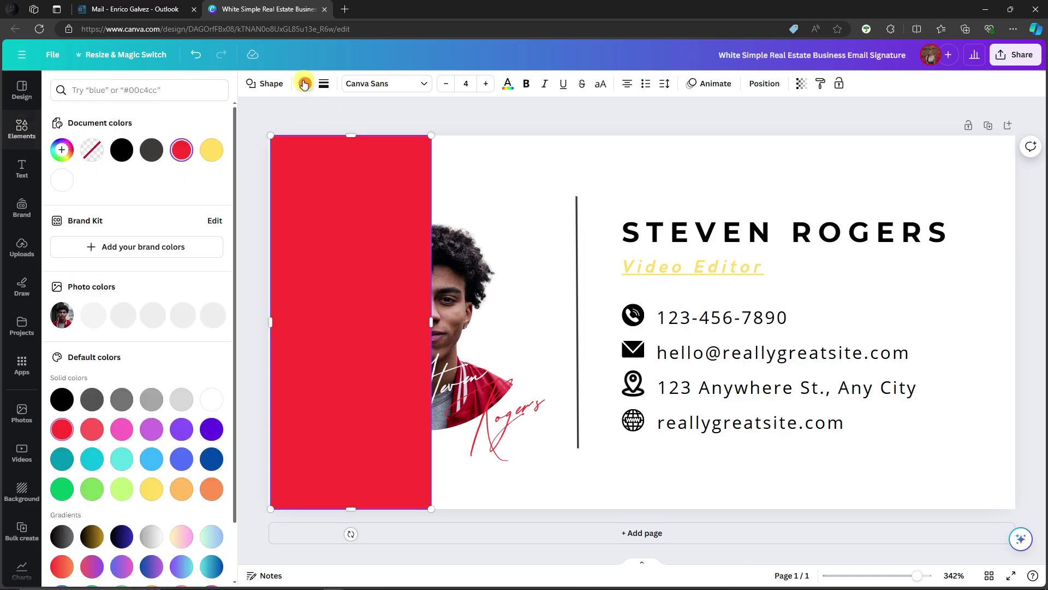
{"action": "left_click", "coordinate": [122, 457]}
Step: Send the turquoise rectangle to the back, behind the photo and the signature, and slightly narrow its right edge
{"action": "right_click", "coordinate": [366, 190]}
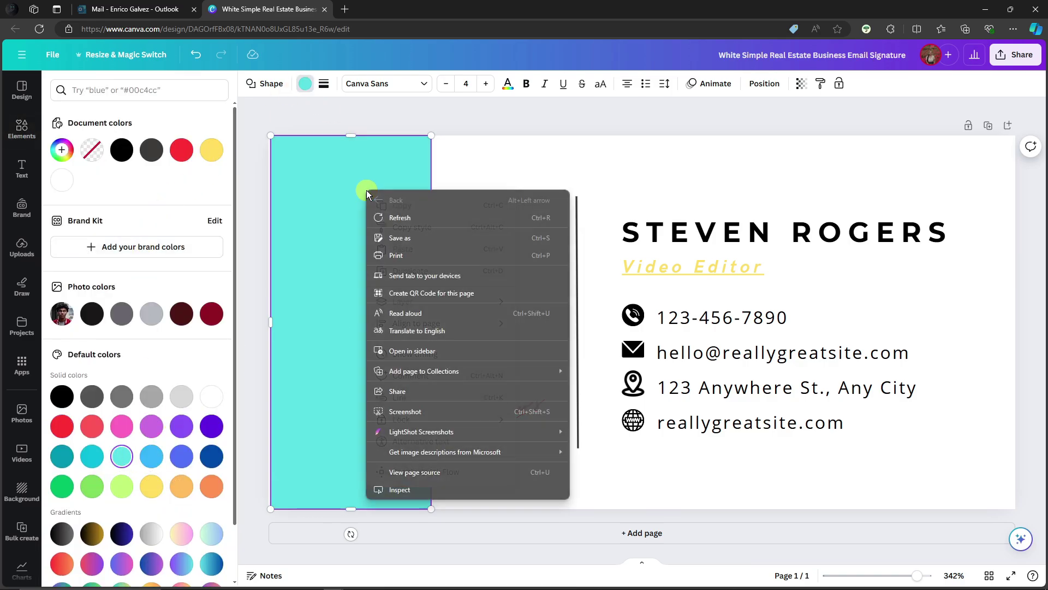
{"action": "right_click", "coordinate": [347, 190]}
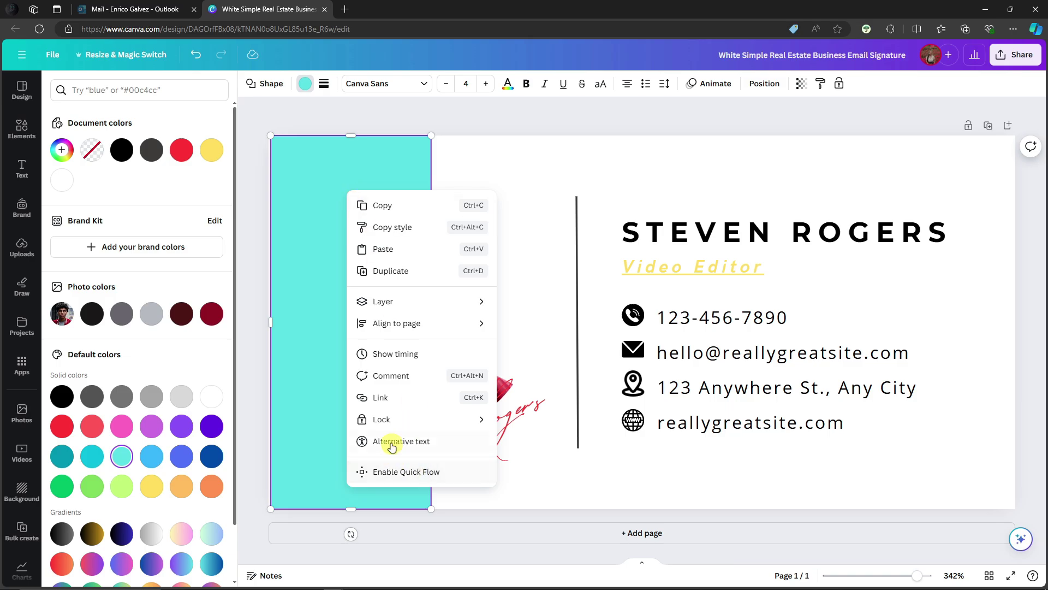
{"action": "mouse_move", "coordinate": [440, 304]}
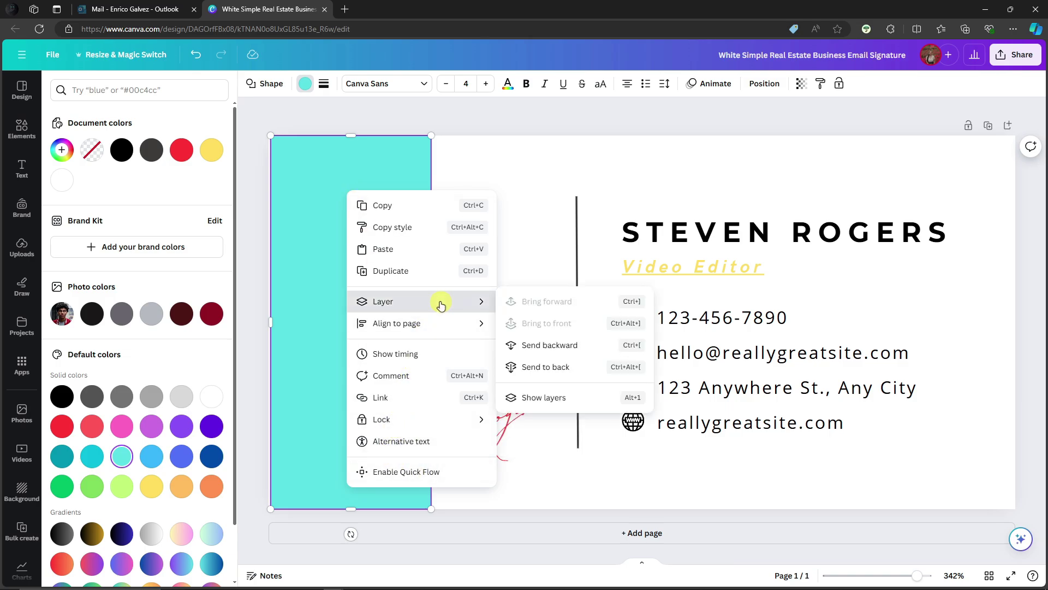
{"action": "left_click", "coordinate": [546, 347]}
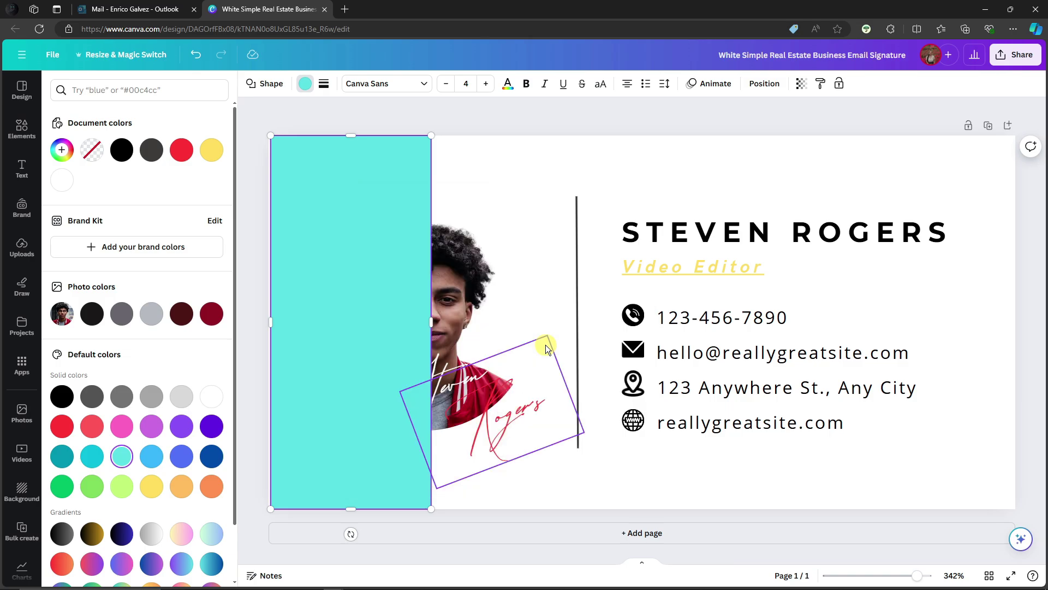
{"action": "right_click", "coordinate": [355, 208]}
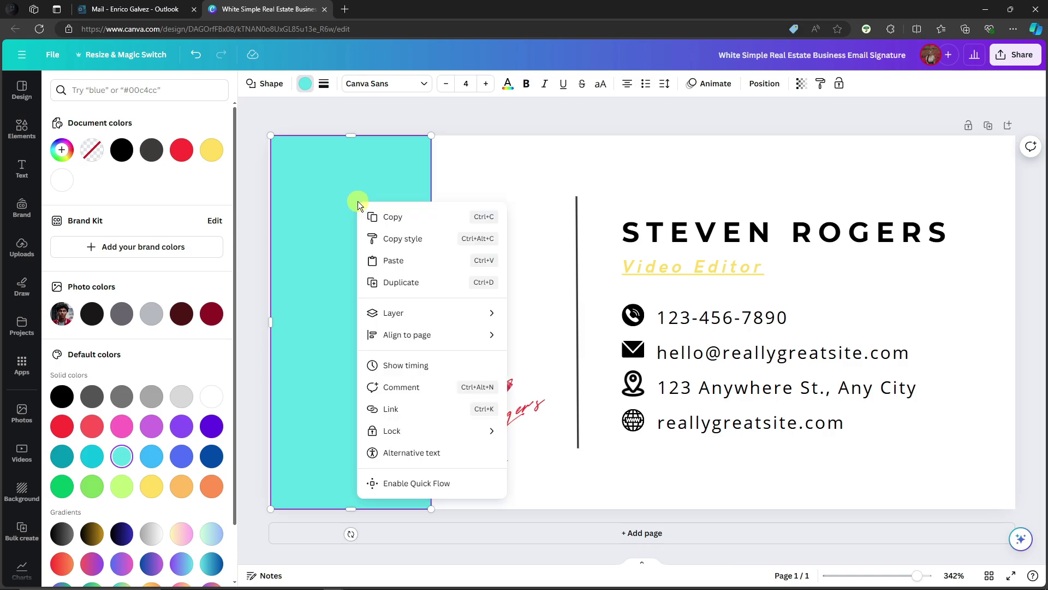
{"action": "mouse_move", "coordinate": [453, 315]}
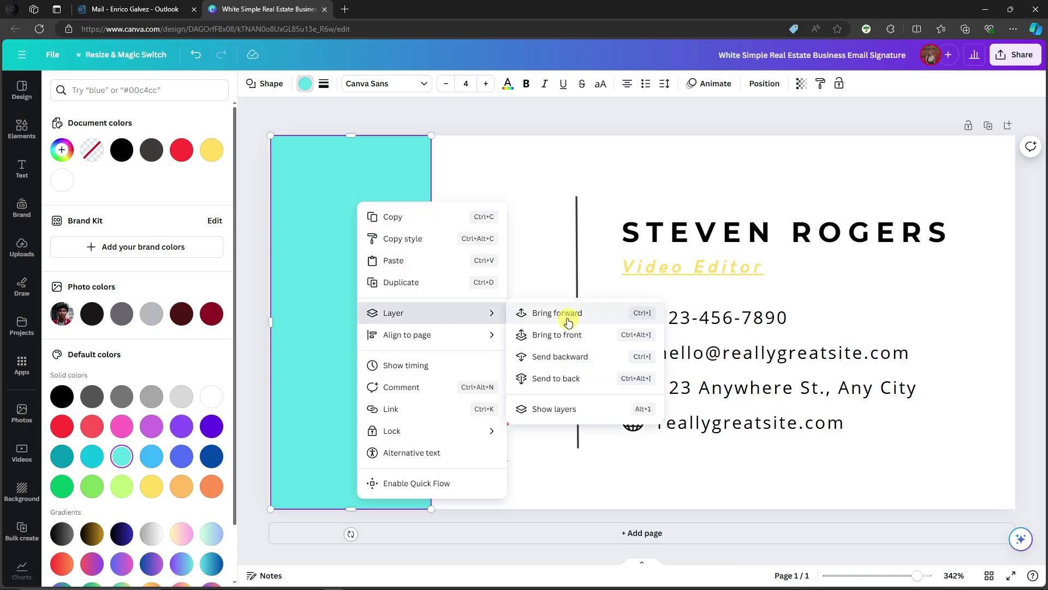
{"action": "left_click", "coordinate": [541, 383]}
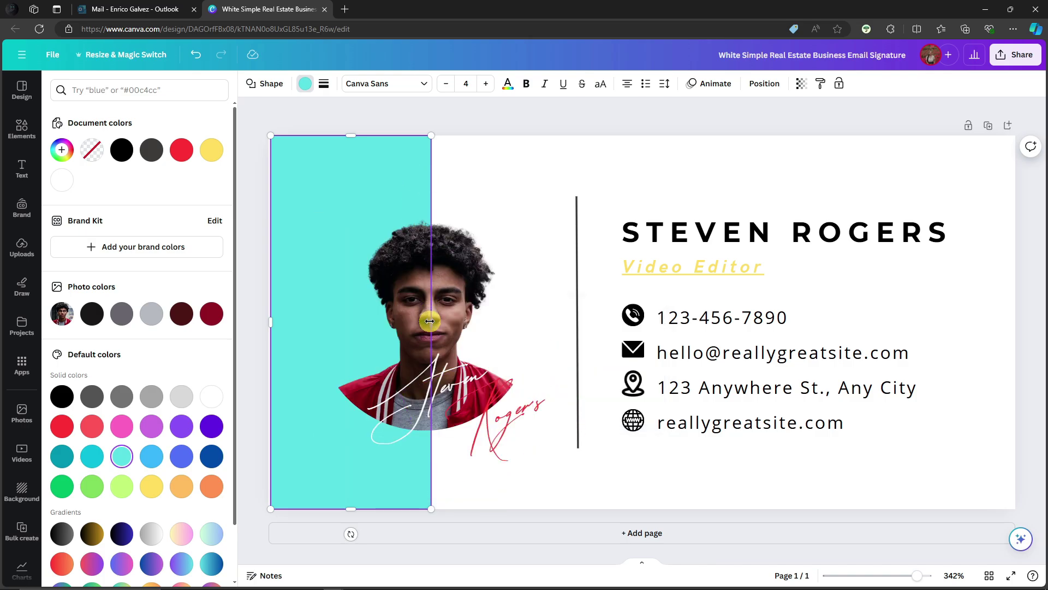
{"action": "mouse_move", "coordinate": [430, 321]}
{"action": "left_mouse_down"}
{"action": "mouse_move", "coordinate": [1016, 335]}
{"action": "mouse_move", "coordinate": [441, 334]}
{"action": "mouse_move", "coordinate": [461, 316]}
{"action": "mouse_move", "coordinate": [568, 323]}
{"action": "mouse_move", "coordinate": [398, 304]}
{"action": "mouse_move", "coordinate": [429, 307]}
{"action": "left_mouse_up"}
{"action": "left_click", "coordinate": [534, 233]}
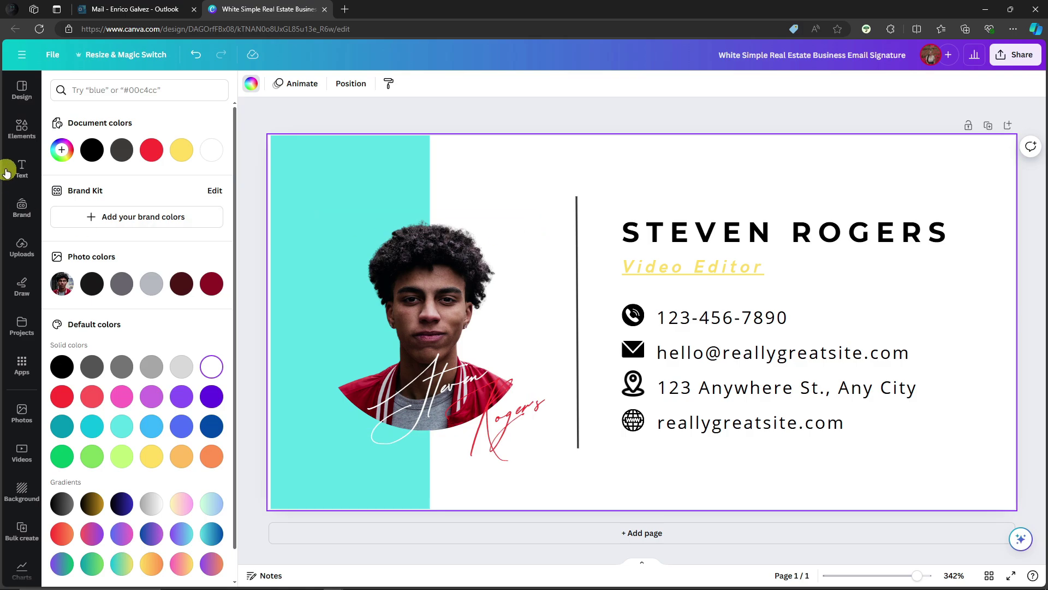
Step: Search the element graphics for "teacher" and replace the photo in the frame with the cartoon teacher wearing glasses and holding a book
{"action": "left_click", "coordinate": [19, 134]}
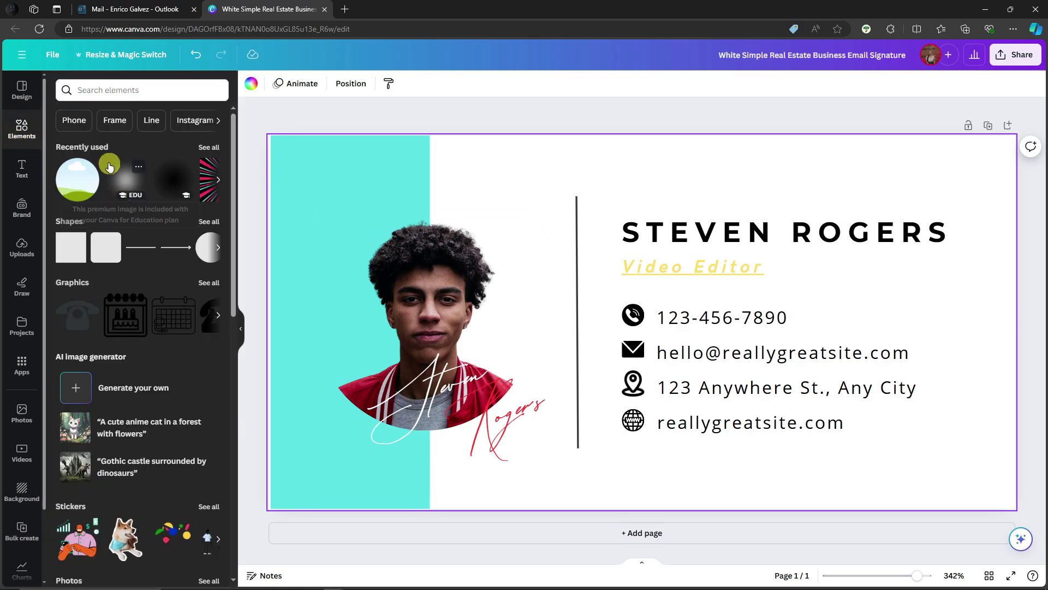
{"action": "left_click", "coordinate": [160, 90]}
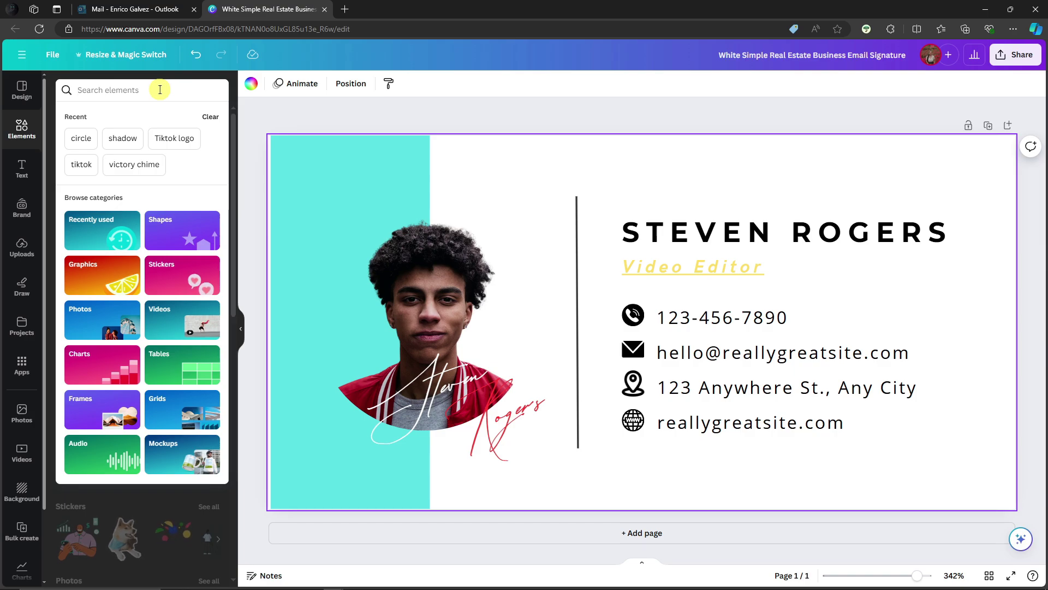
{"action": "type", "text": "teacher"}
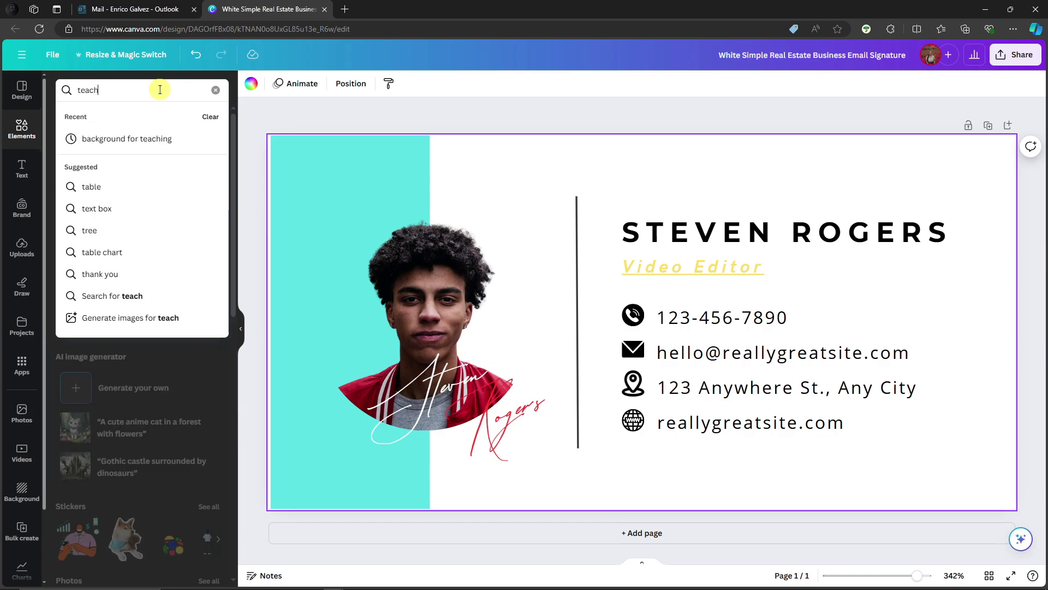
{"action": "key", "text": "Return"}
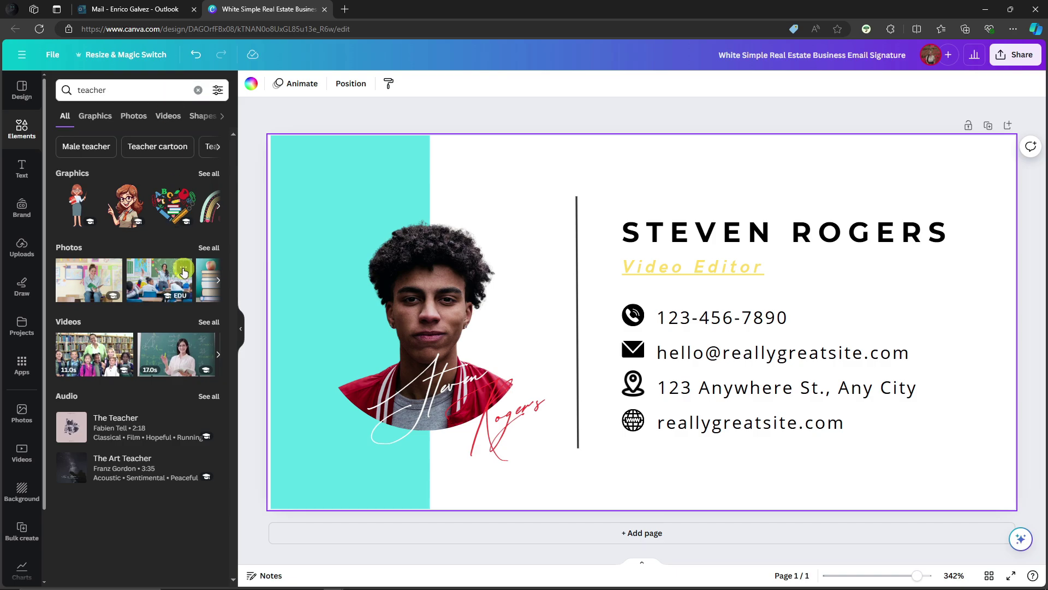
{"action": "left_click", "coordinate": [210, 174]}
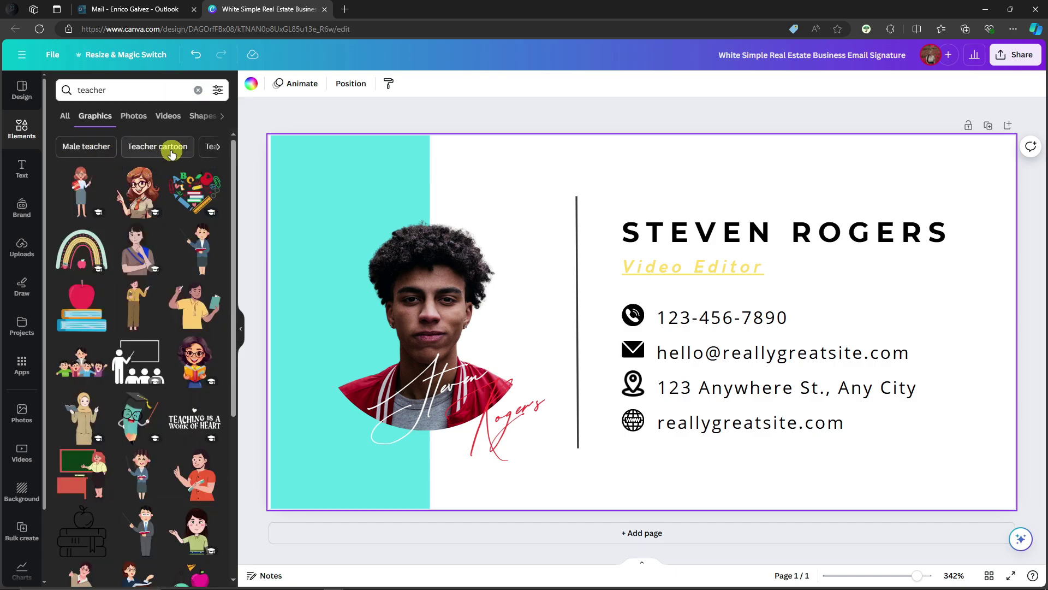
{"action": "left_click", "coordinate": [195, 363]}
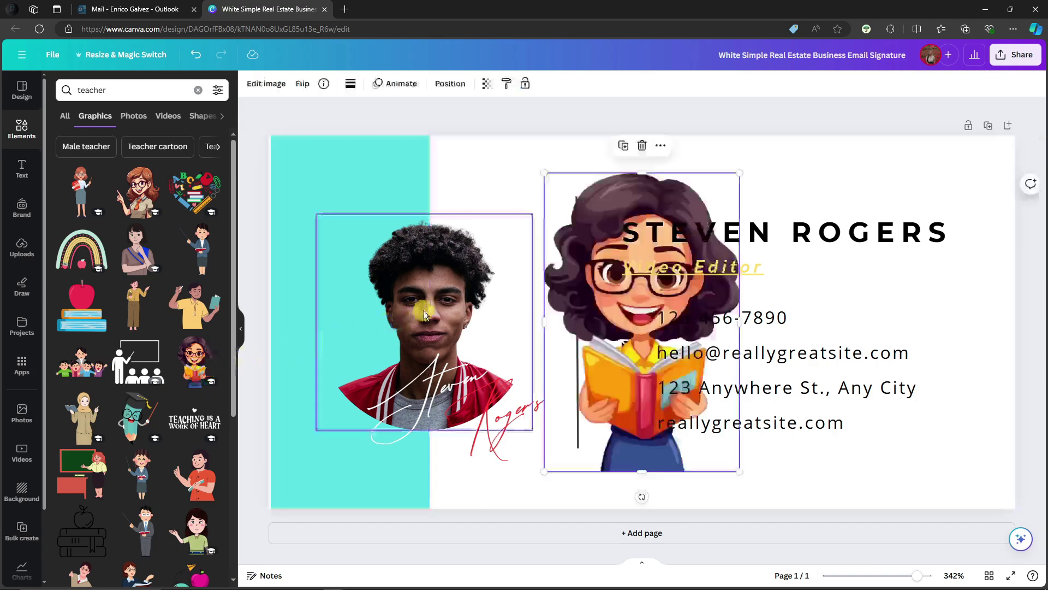
{"action": "left_click_drag", "start_coordinate": [677, 196], "coordinate": [435, 293]}
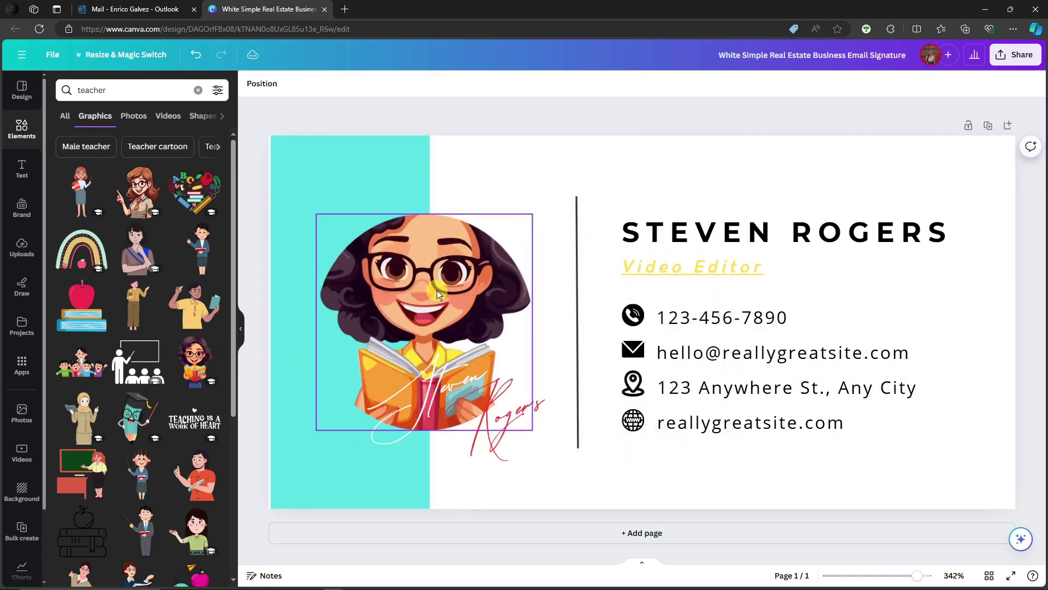
Step: Open the teacher graphic for cropping and shift it lower inside its round frame
{"action": "double_click", "coordinate": [437, 291]}
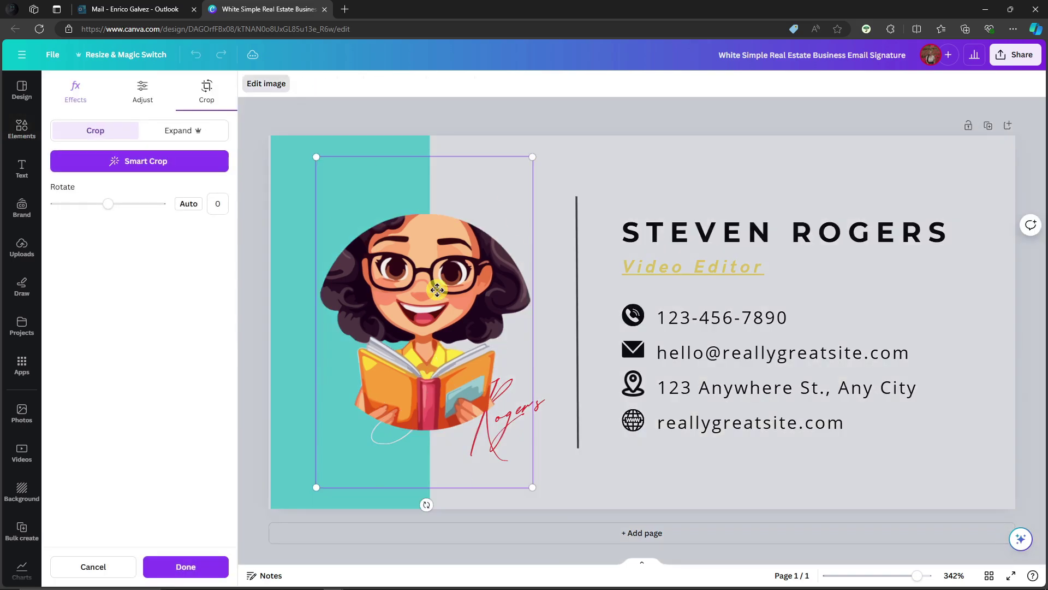
{"action": "left_click_drag", "start_coordinate": [427, 276], "coordinate": [385, 304]}
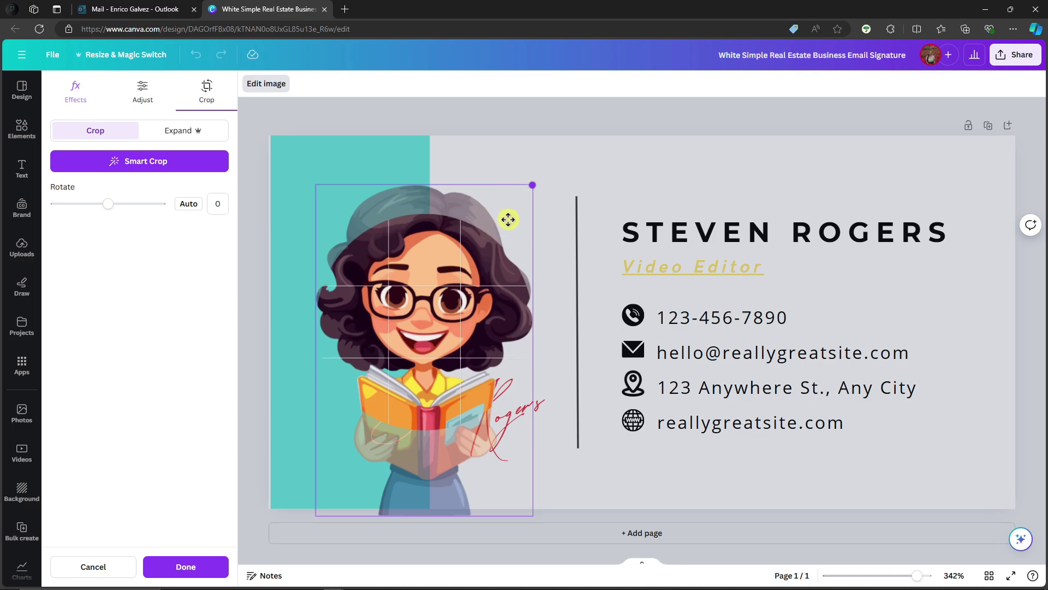
Step: Try rotating the teacher graphic within its crop, manually and automatically, and return the rotation to 0
{"action": "mouse_move", "coordinate": [108, 204]}
{"action": "left_mouse_down"}
{"action": "mouse_move", "coordinate": [84, 207]}
{"action": "mouse_move", "coordinate": [119, 204]}
{"action": "left_mouse_up"}
{"action": "left_click", "coordinate": [188, 203]}
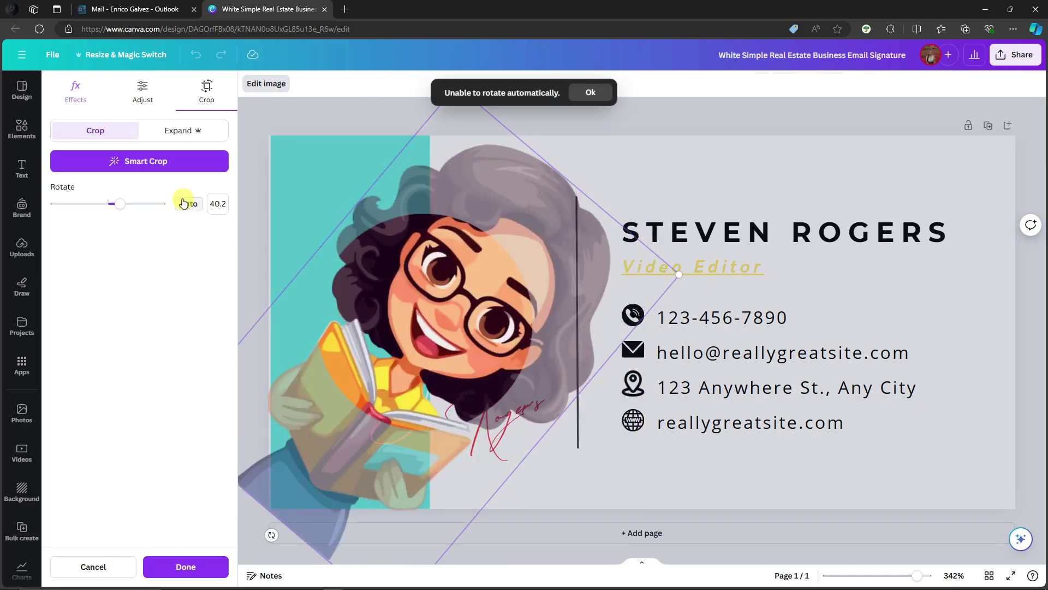
{"action": "left_click", "coordinate": [585, 91]}
{"action": "left_click_drag", "start_coordinate": [113, 204], "coordinate": [108, 206]}
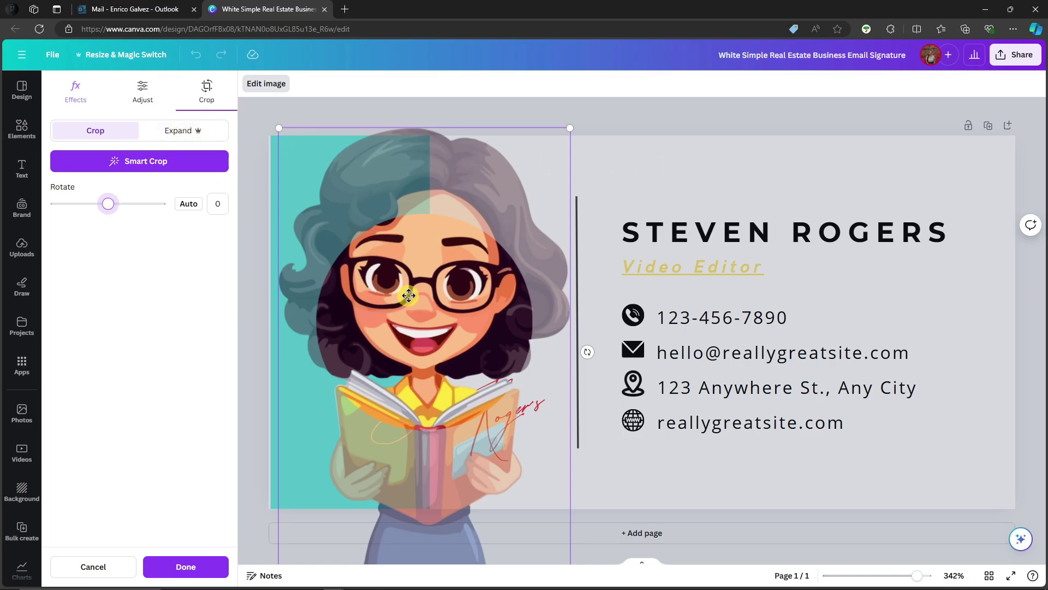
Step: Shrink and reposition the teacher graphic so her whole head fits inside the round frame, and apply the crop
{"action": "left_click_drag", "start_coordinate": [409, 296], "coordinate": [403, 355]}
{"action": "left_click_drag", "start_coordinate": [281, 187], "coordinate": [297, 213]}
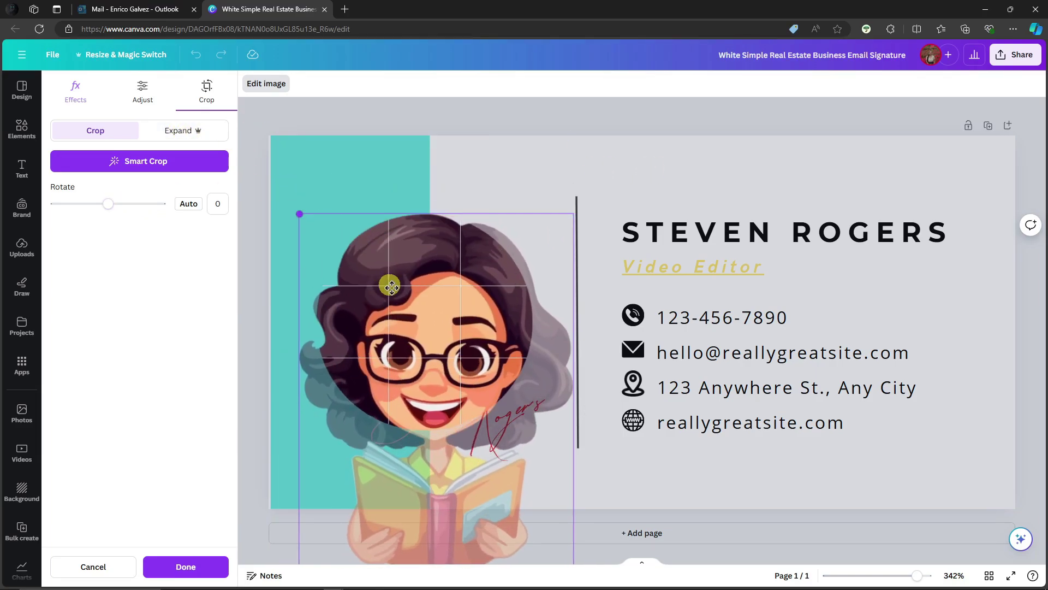
{"action": "left_click_drag", "start_coordinate": [391, 285], "coordinate": [428, 384]}
{"action": "left_click_drag", "start_coordinate": [559, 180], "coordinate": [535, 209]}
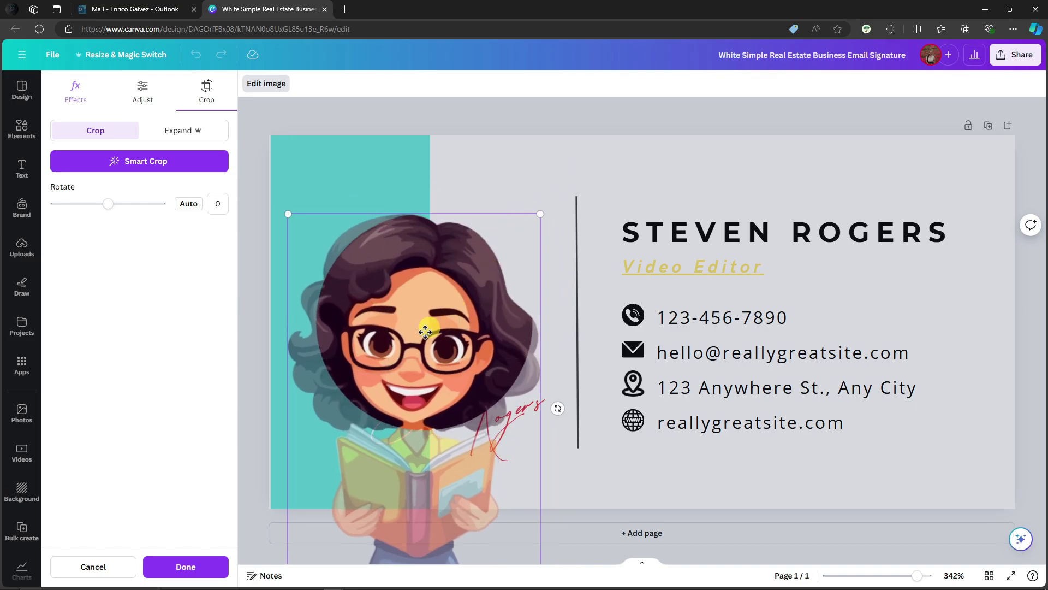
{"action": "left_click_drag", "start_coordinate": [513, 538], "coordinate": [512, 468]}
{"action": "left_click_drag", "start_coordinate": [554, 541], "coordinate": [533, 503]}
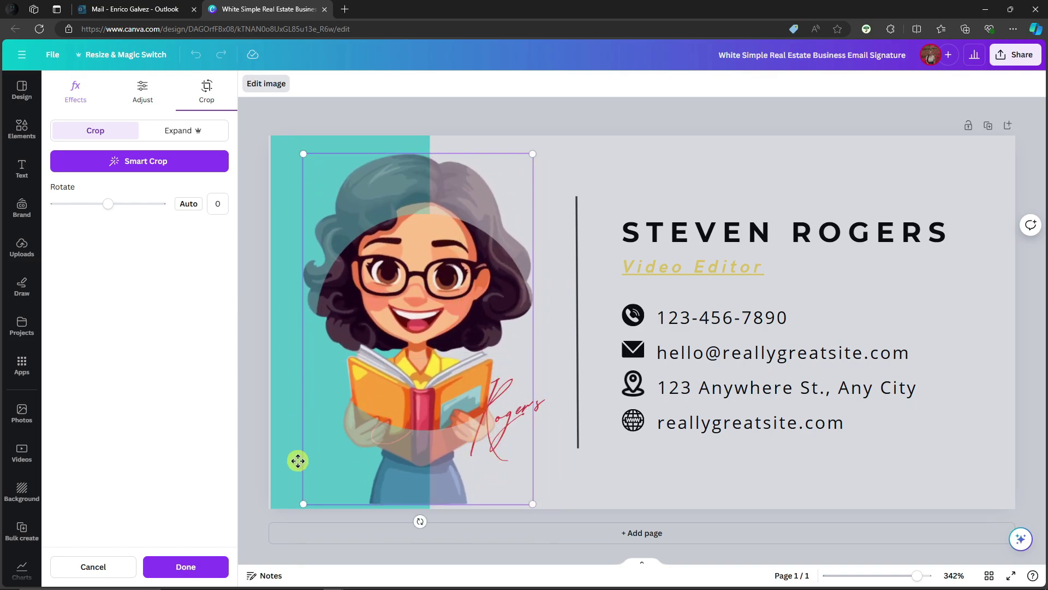
{"action": "left_click_drag", "start_coordinate": [306, 500], "coordinate": [315, 485]}
{"action": "left_click_drag", "start_coordinate": [440, 286], "coordinate": [439, 312]}
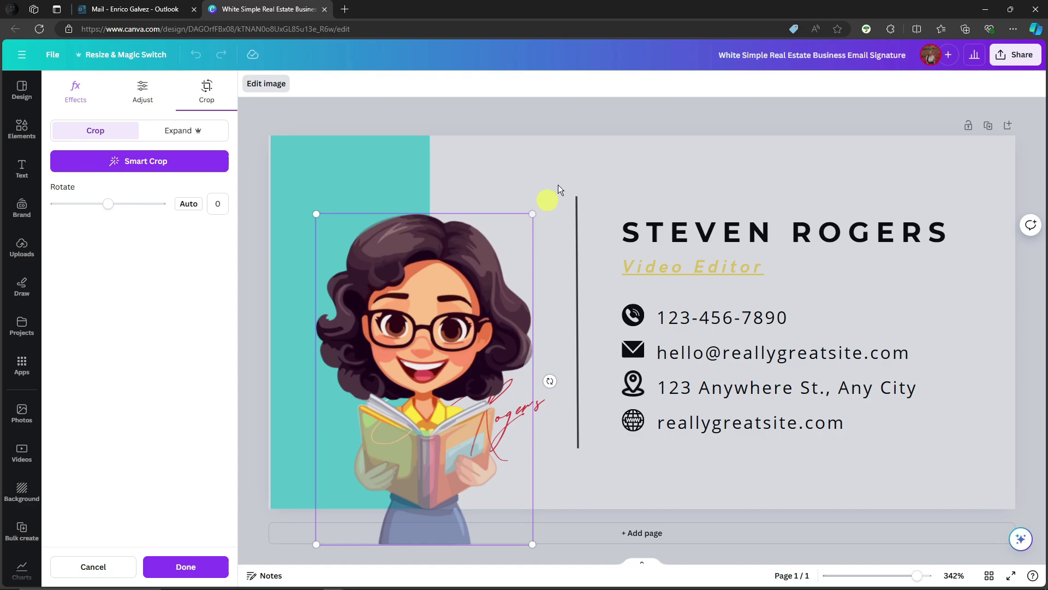
{"action": "left_click", "coordinate": [545, 128]}
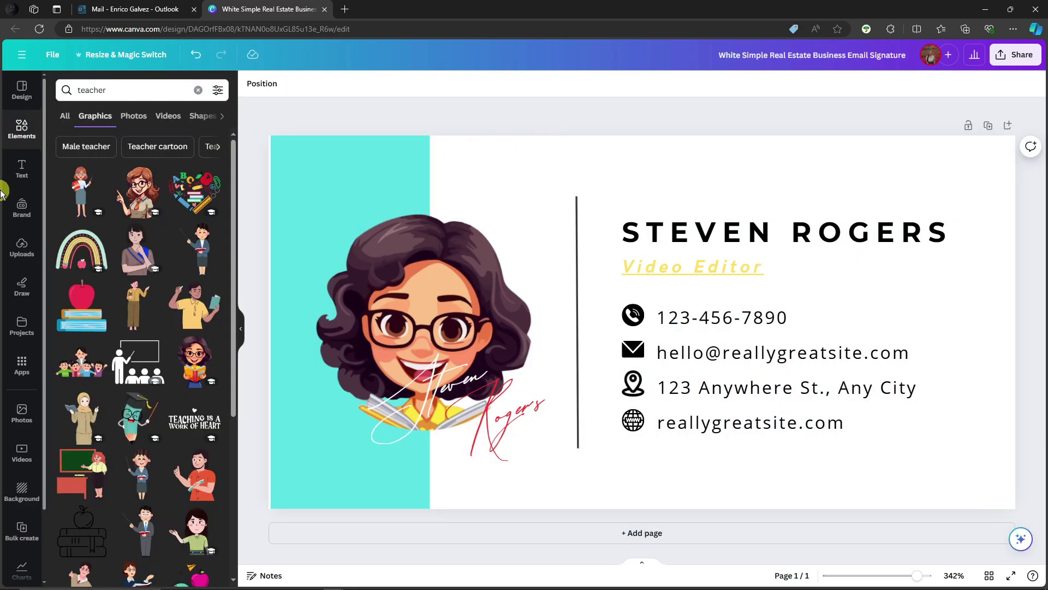
Step: Add a heading reading "Hello" and place it at the page's upper edge, above the name
{"action": "left_click", "coordinate": [17, 174]}
{"action": "left_click", "coordinate": [122, 216]}
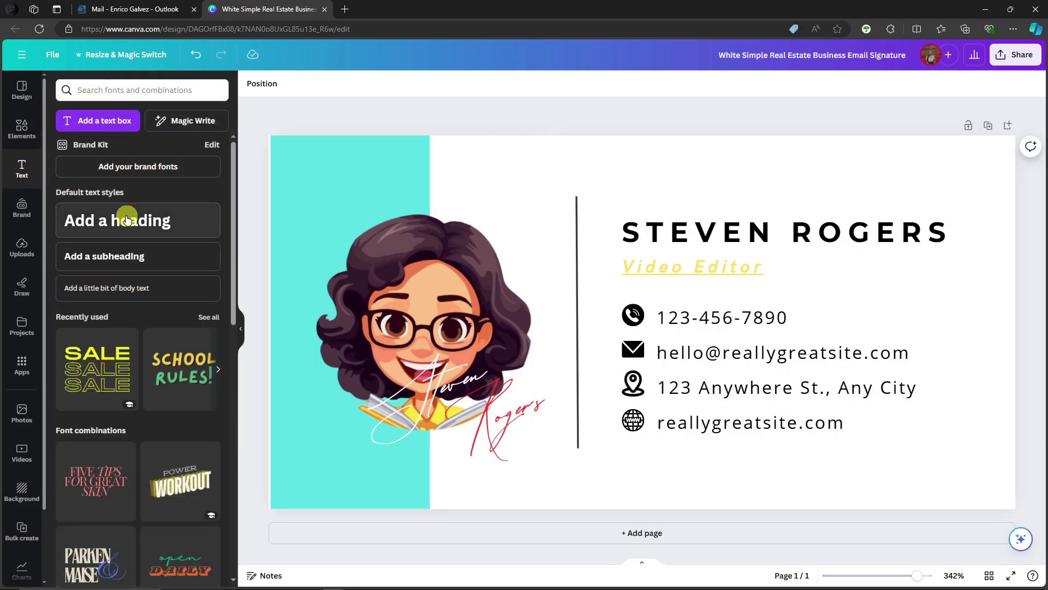
{"action": "type", "text": "J"}
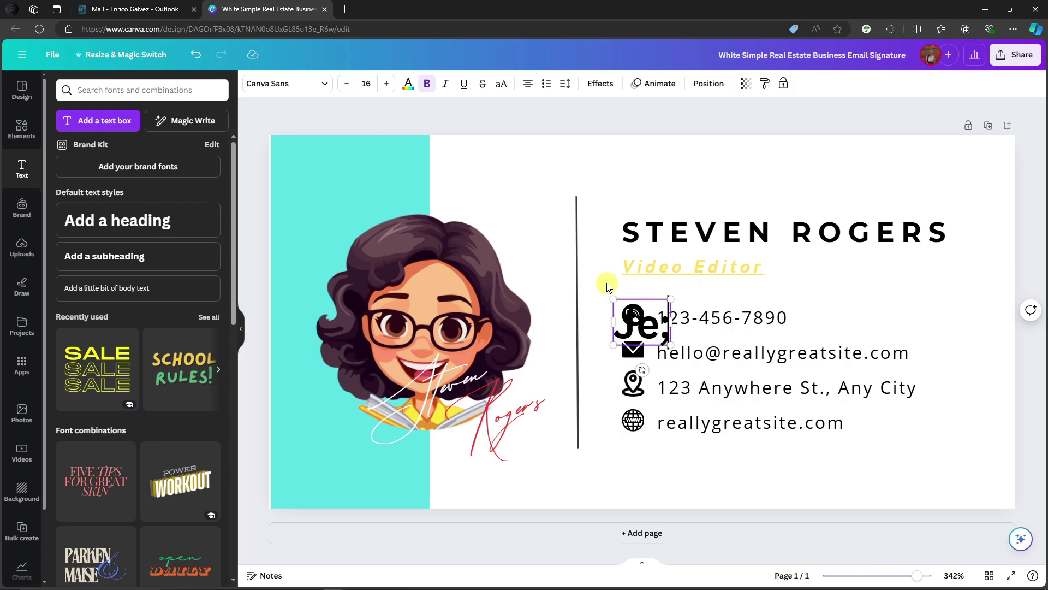
{"action": "key", "text": "BackSpace"}
{"action": "type", "text": "Hello"}
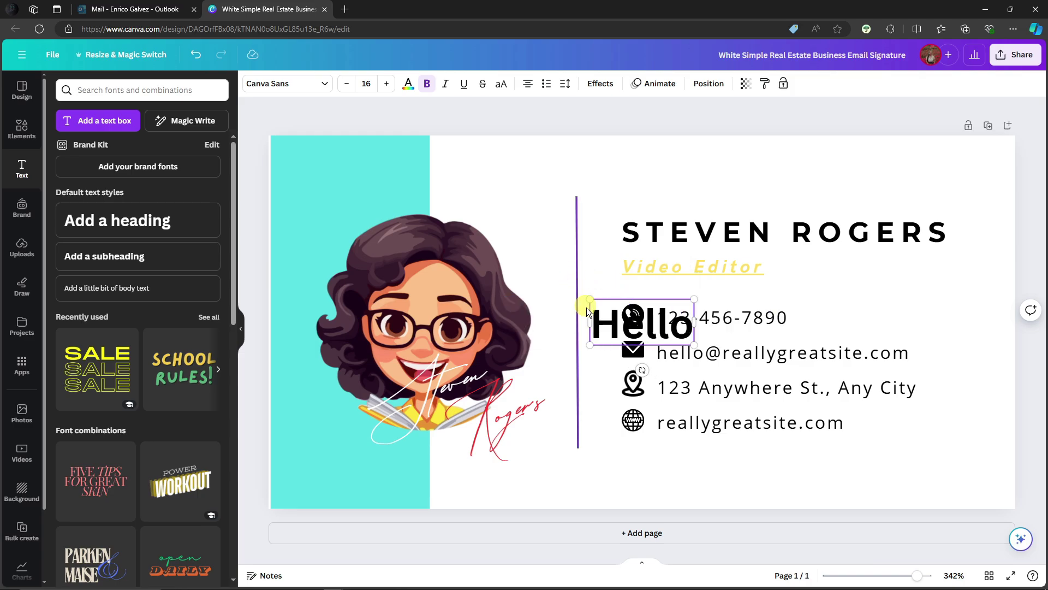
{"action": "left_click_drag", "start_coordinate": [617, 329], "coordinate": [611, 171]}
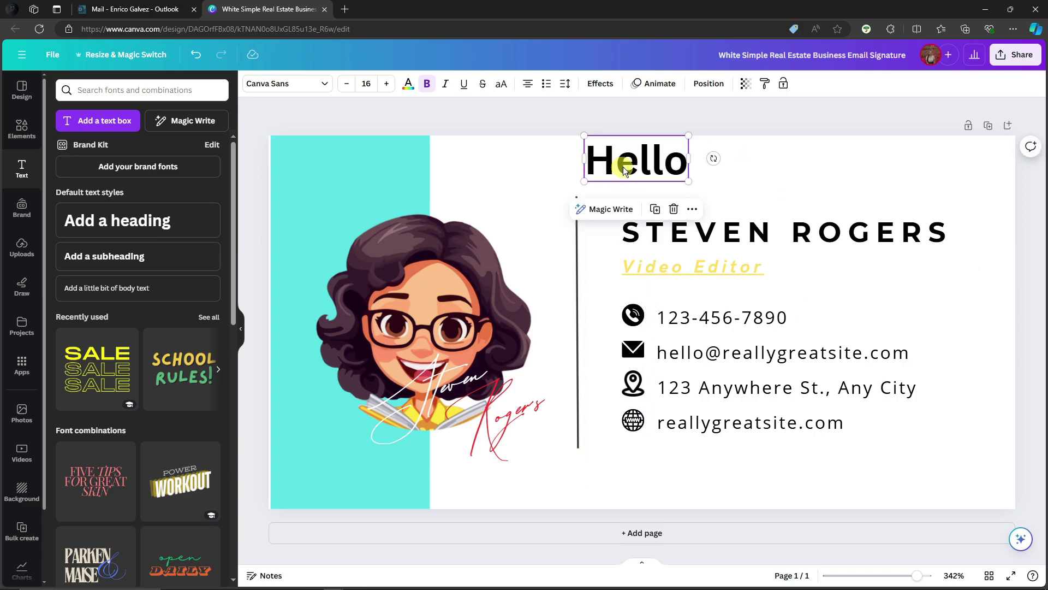
{"action": "left_click", "coordinate": [769, 159]}
Step: Recolour the "Hello" heading with the salmon orange taken from the photo colours
{"action": "left_click", "coordinate": [649, 161]}
{"action": "left_click", "coordinate": [650, 161]}
{"action": "key", "text": "ctrl+a"}
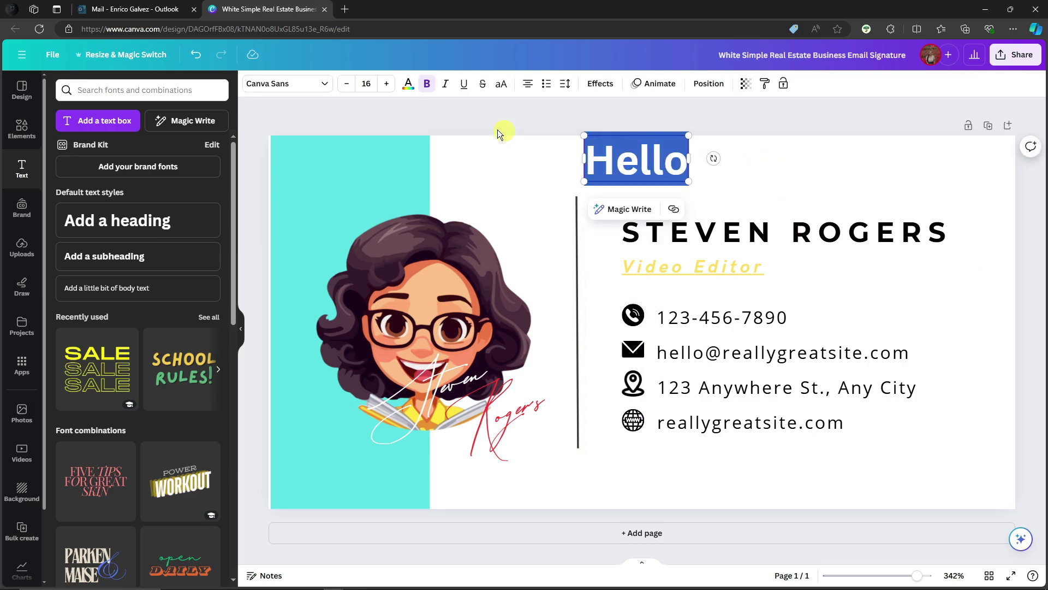
{"action": "left_click", "coordinate": [409, 85]}
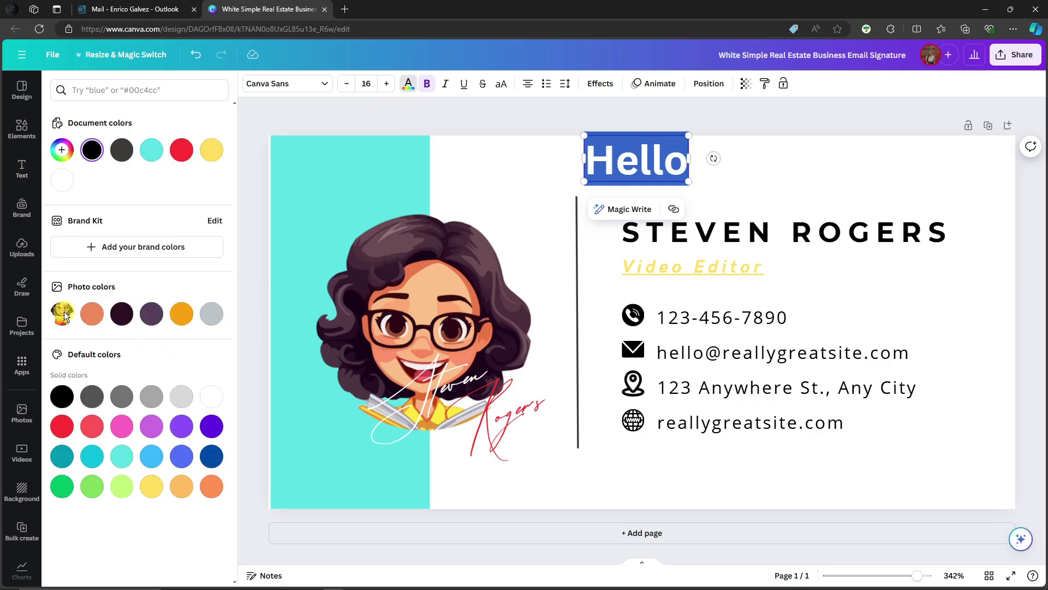
{"action": "left_click", "coordinate": [91, 315]}
{"action": "left_click", "coordinate": [762, 163]}
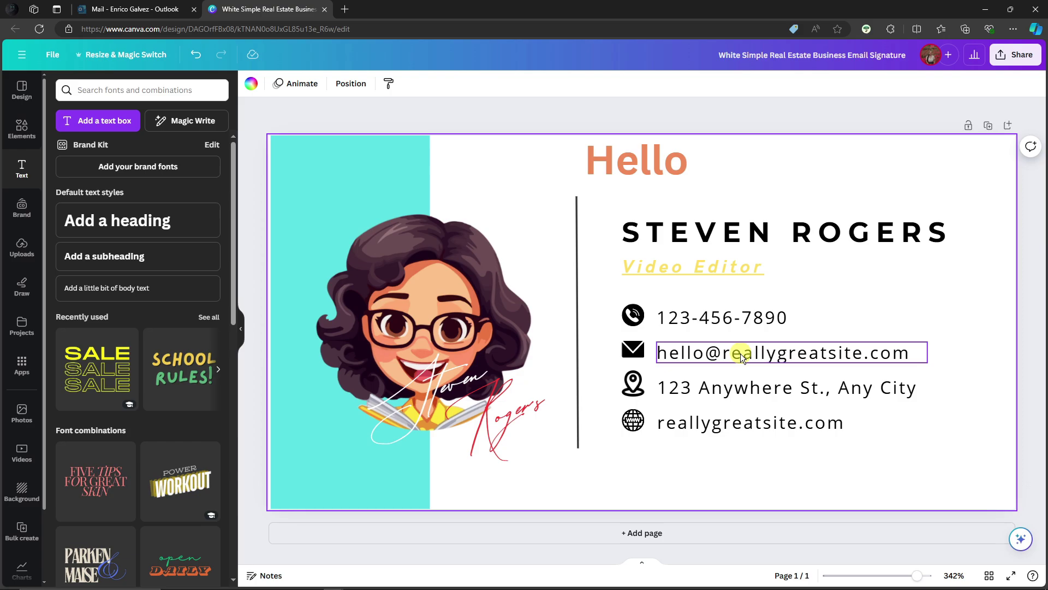
Step: Replace the website text in the contact details with "youtube.com/Tutorialboxx"
{"action": "double_click", "coordinate": [746, 427]}
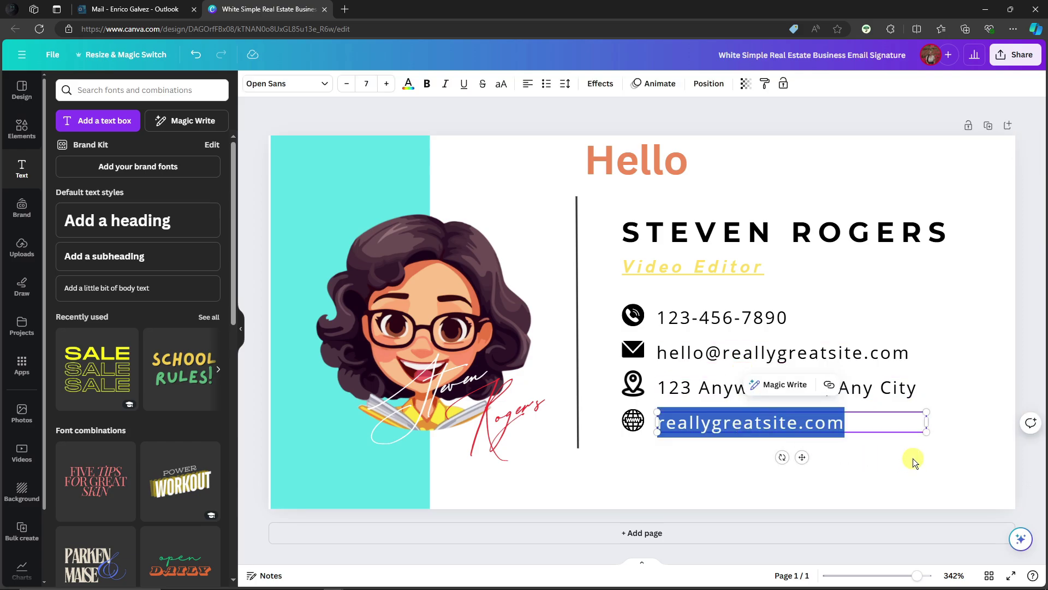
{"action": "type", "text": "youtube"}
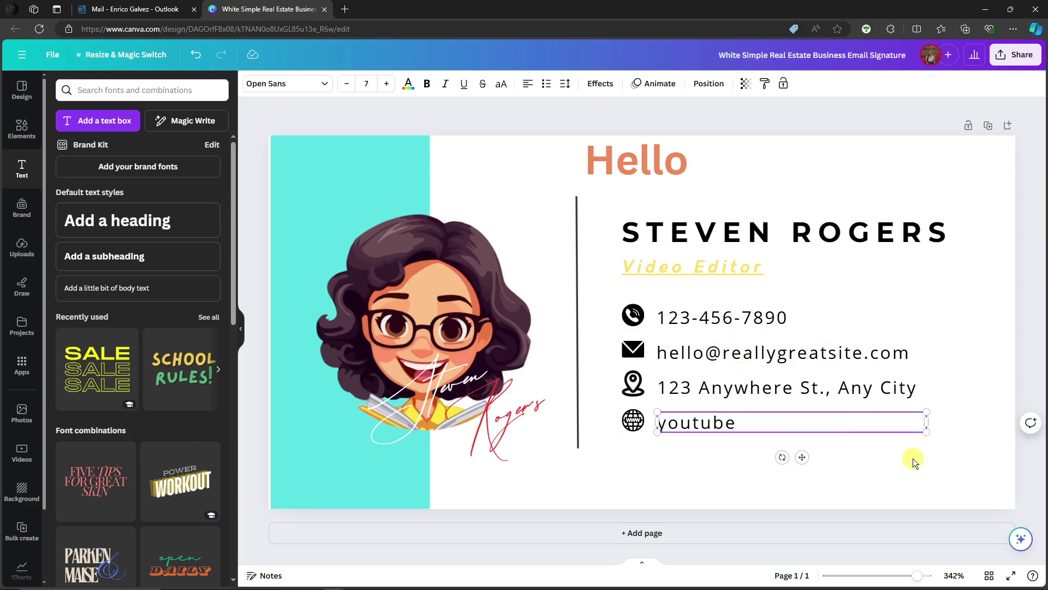
{"action": "type", "text": ".com/"}
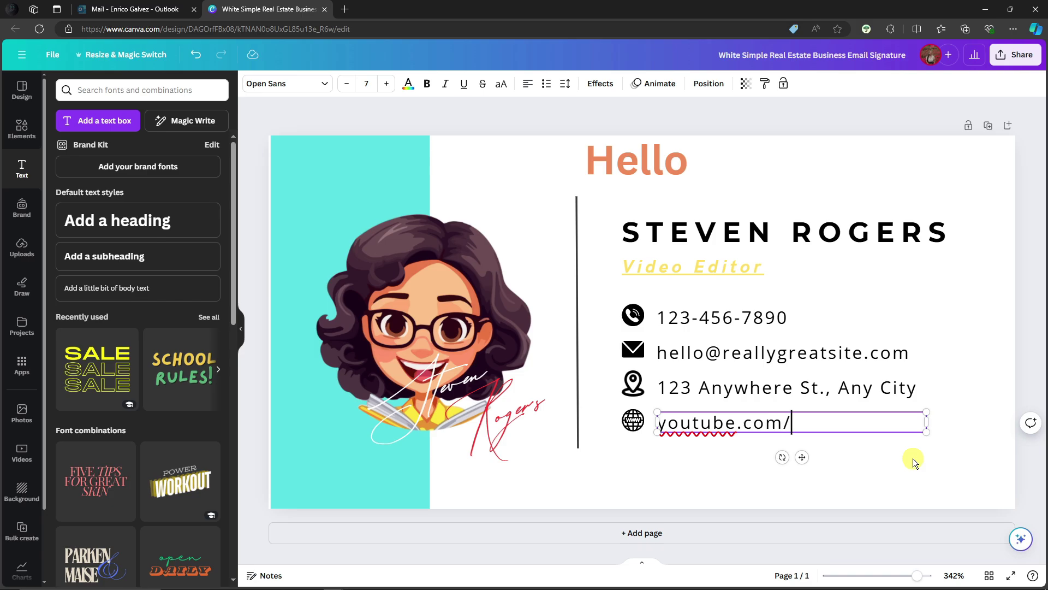
{"action": "type", "text": "Tutorialboxx"}
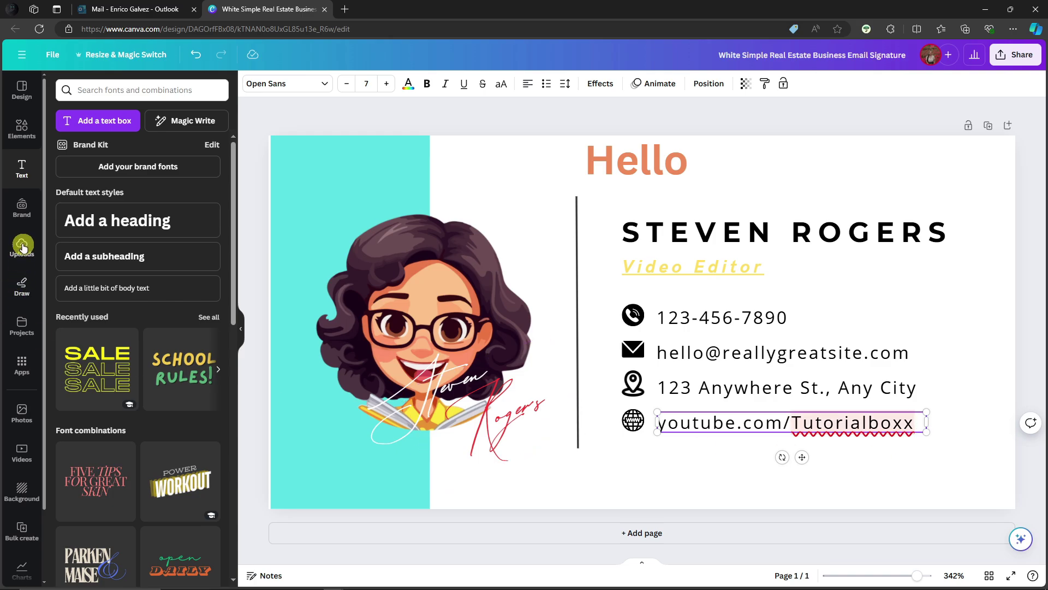
Step: Search the graphics for "youtube" and add the red rounded-square play button to the page
{"action": "left_click", "coordinate": [22, 129]}
{"action": "left_click", "coordinate": [112, 92]}
{"action": "double_click", "coordinate": [112, 91]}
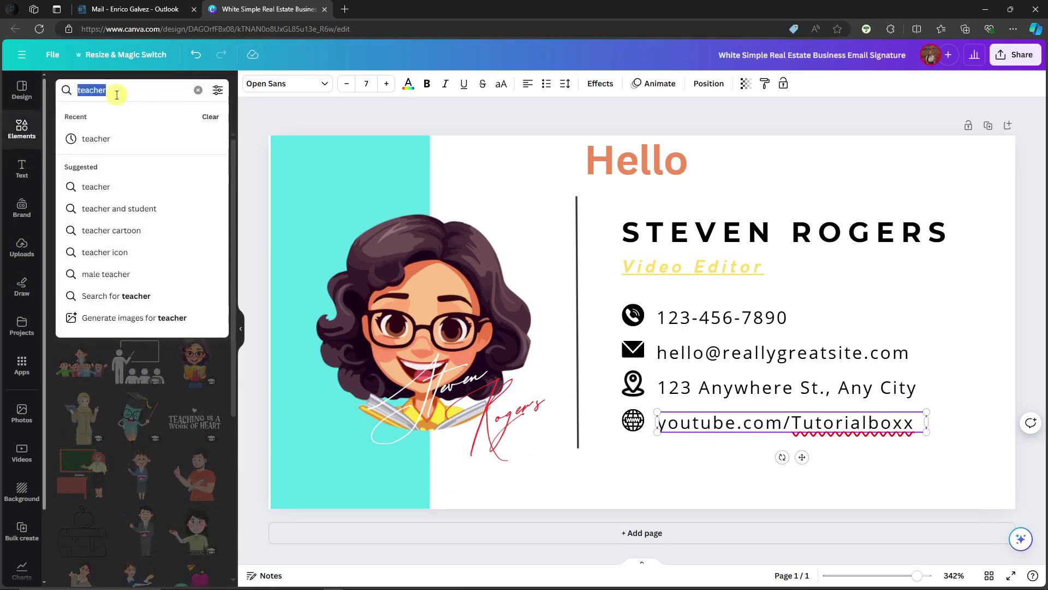
{"action": "type", "text": "youtube"}
{"action": "key", "text": "Return"}
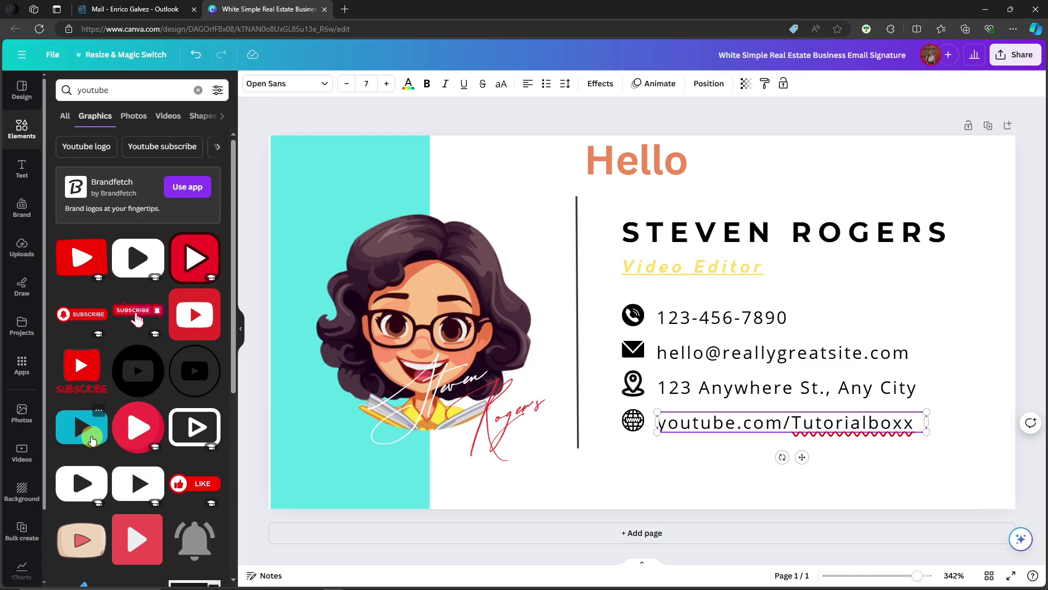
{"action": "scroll", "coordinate": [96, 436], "scroll_direction": "down", "scroll_amount": 1}
{"action": "scroll", "coordinate": [157, 456], "scroll_direction": "up", "scroll_amount": 1}
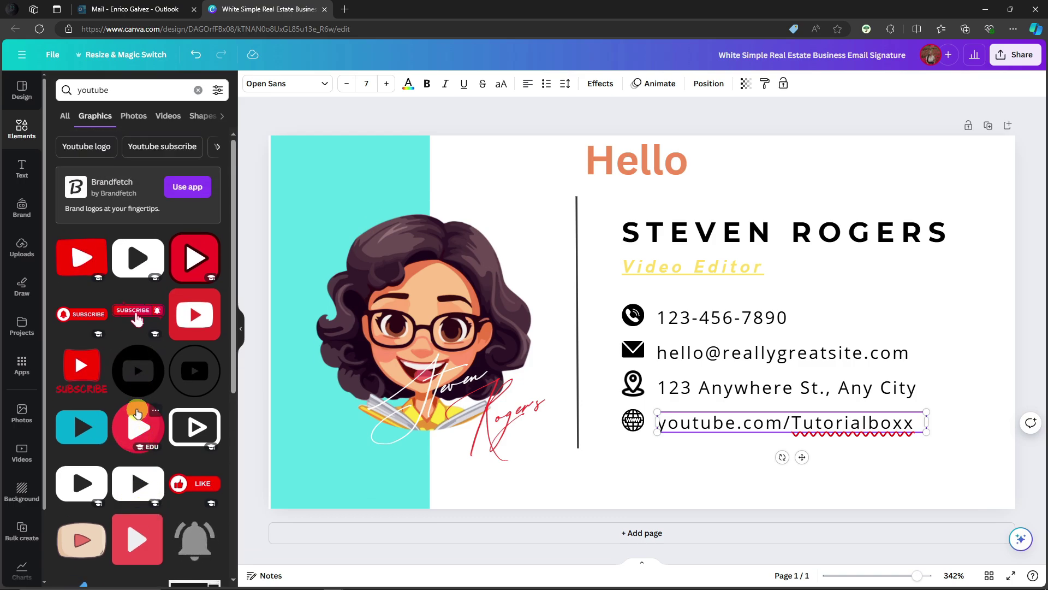
{"action": "scroll", "coordinate": [136, 412], "scroll_direction": "down", "scroll_amount": 3}
{"action": "left_click", "coordinate": [139, 382]}
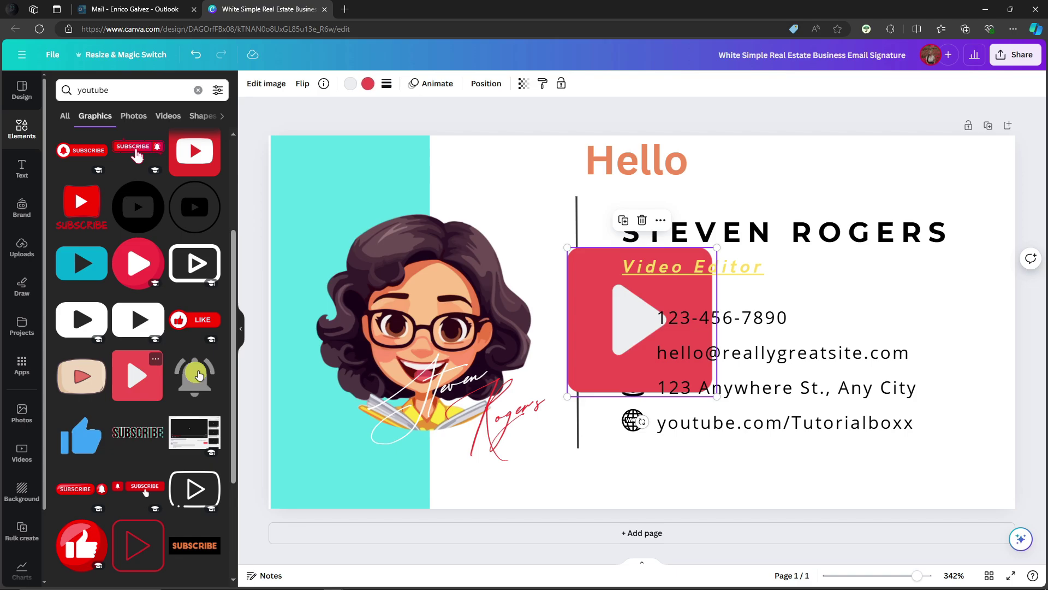
Step: Shrink the red square play button and place it in the page's lower right corner
{"action": "mouse_move", "coordinate": [722, 256]}
{"action": "left_mouse_down"}
{"action": "mouse_move", "coordinate": [939, 243]}
{"action": "mouse_move", "coordinate": [782, 320]}
{"action": "mouse_move", "coordinate": [824, 334]}
{"action": "mouse_move", "coordinate": [953, 333]}
{"action": "mouse_move", "coordinate": [964, 349]}
{"action": "mouse_move", "coordinate": [964, 334]}
{"action": "mouse_move", "coordinate": [972, 356]}
{"action": "left_mouse_up"}
{"action": "left_click_drag", "start_coordinate": [944, 366], "coordinate": [946, 428]}
{"action": "left_click_drag", "start_coordinate": [964, 445], "coordinate": [1011, 503]}
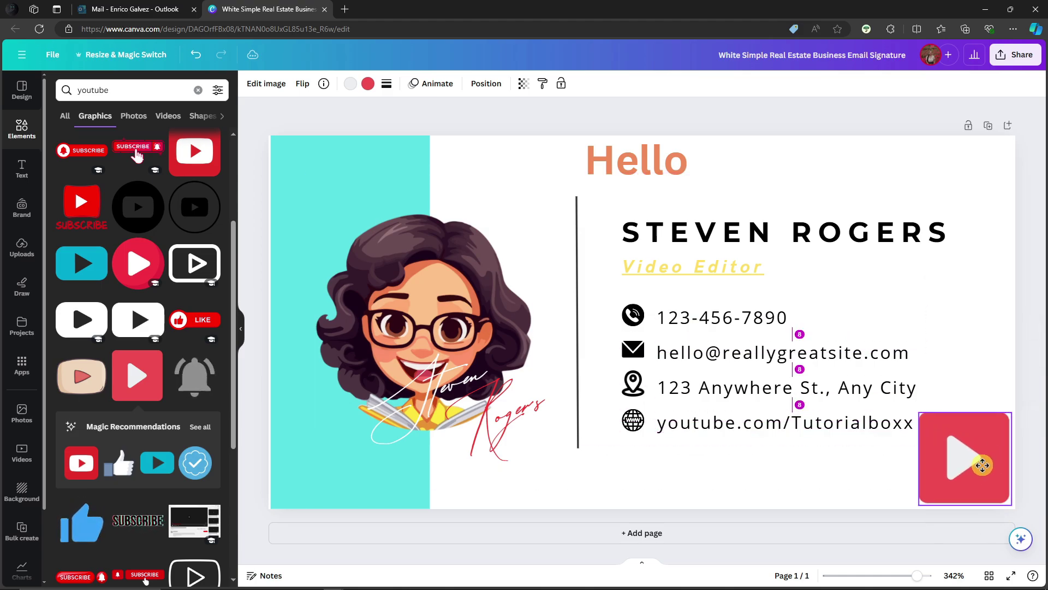
{"action": "left_click_drag", "start_coordinate": [983, 466], "coordinate": [986, 467]}
{"action": "left_click", "coordinate": [928, 349]}
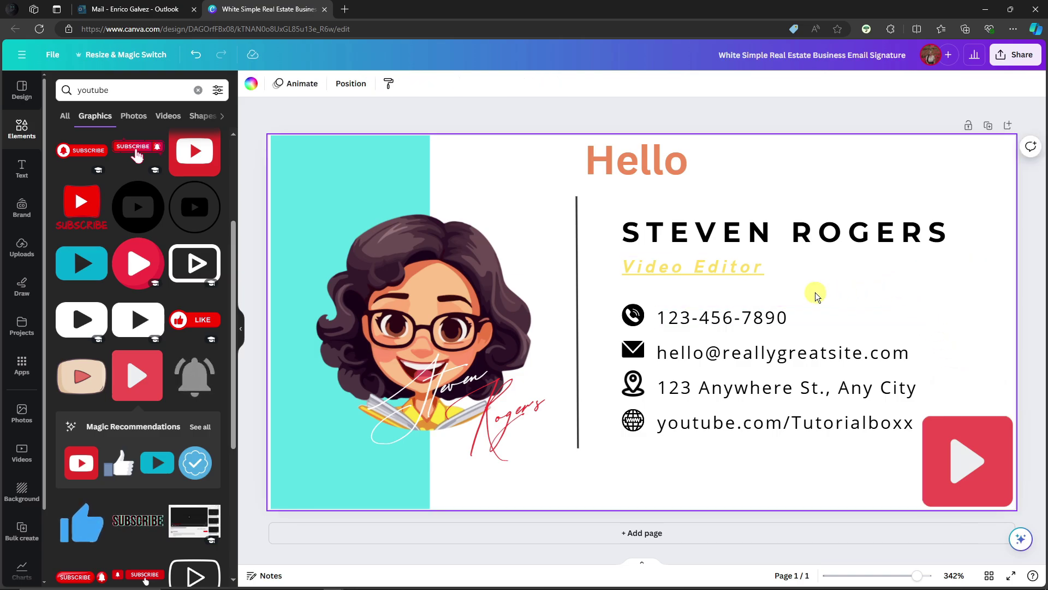
Step: Copy the e-mail address text from the contact details
{"action": "double_click", "coordinate": [664, 352]}
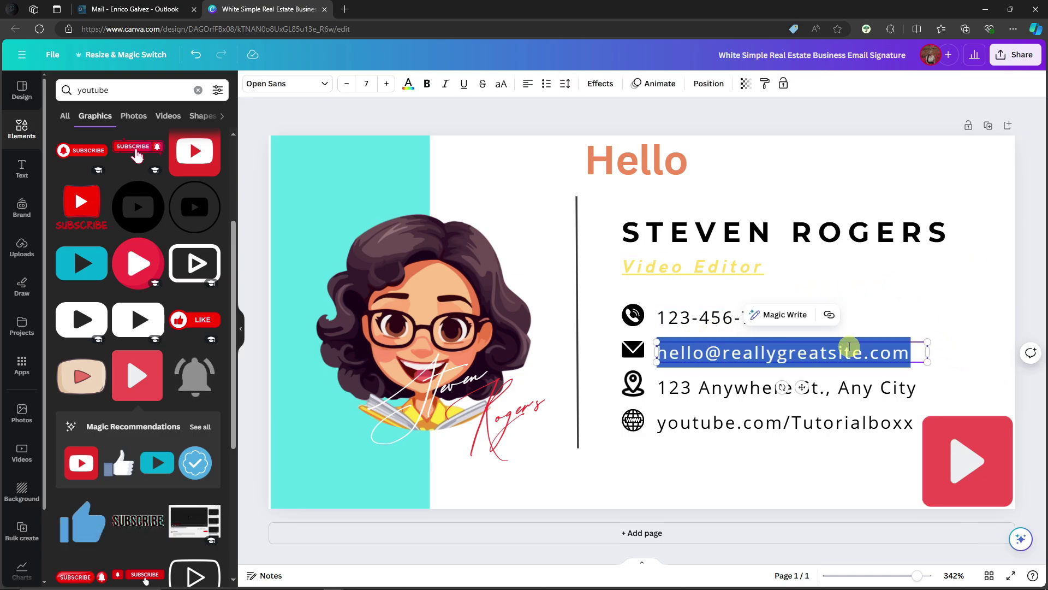
{"action": "left_click", "coordinate": [911, 352]}
{"action": "mouse_move", "coordinate": [911, 352]}
{"action": "left_mouse_down"}
{"action": "mouse_move", "coordinate": [673, 352]}
{"action": "mouse_move", "coordinate": [911, 352]}
{"action": "left_mouse_up"}
{"action": "key", "text": "ctrl+c"}
{"action": "left_click", "coordinate": [705, 354]}
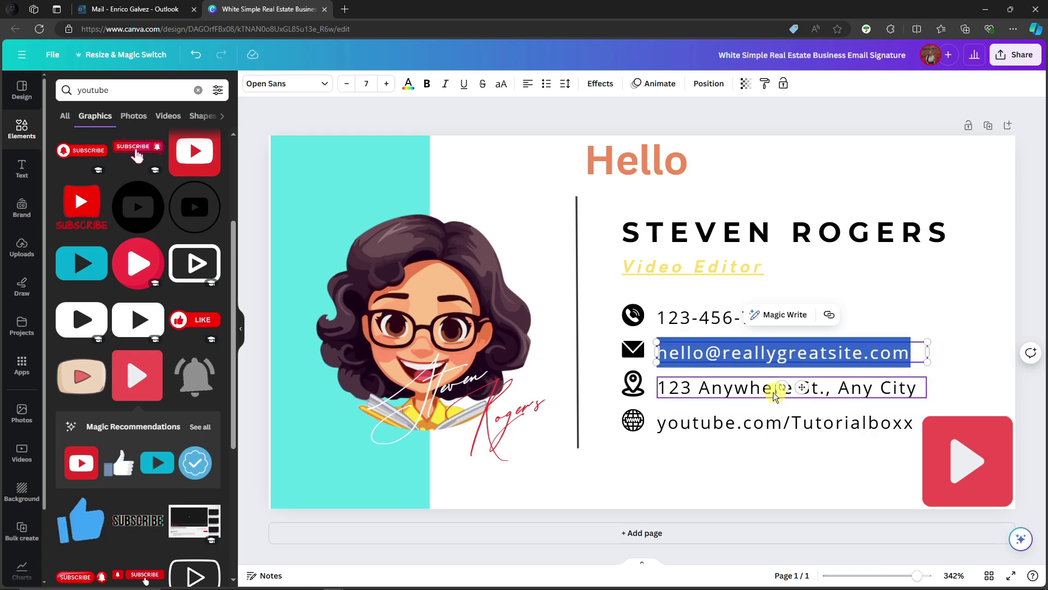
Step: Add a link to the whole YouTube text line, using the copied e-mail address as its target, and check it
{"action": "left_click", "coordinate": [714, 422]}
{"action": "left_click_drag", "start_coordinate": [659, 422], "coordinate": [925, 424]}
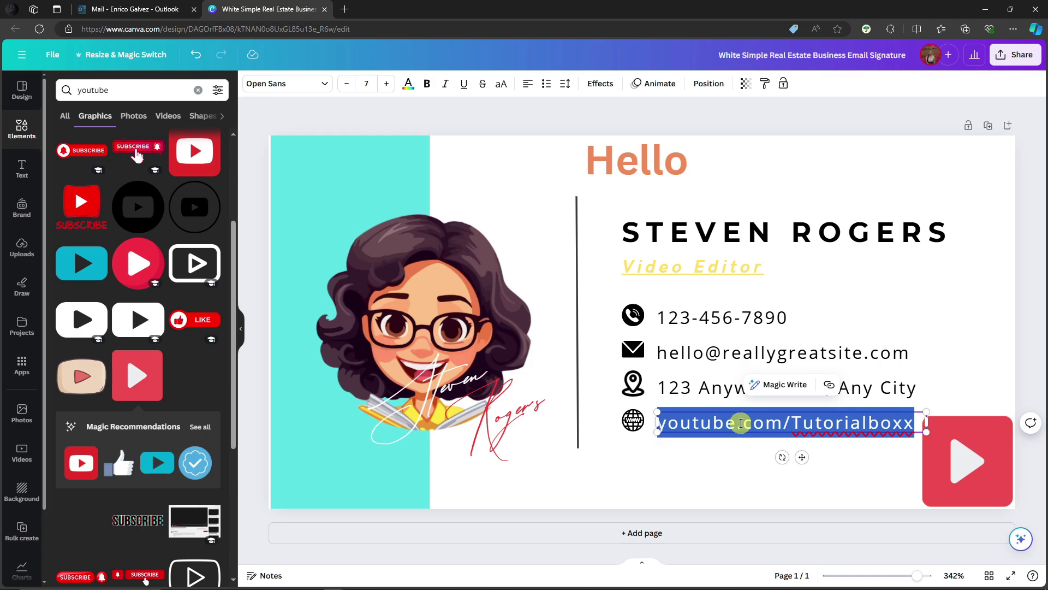
{"action": "left_click", "coordinate": [829, 385]}
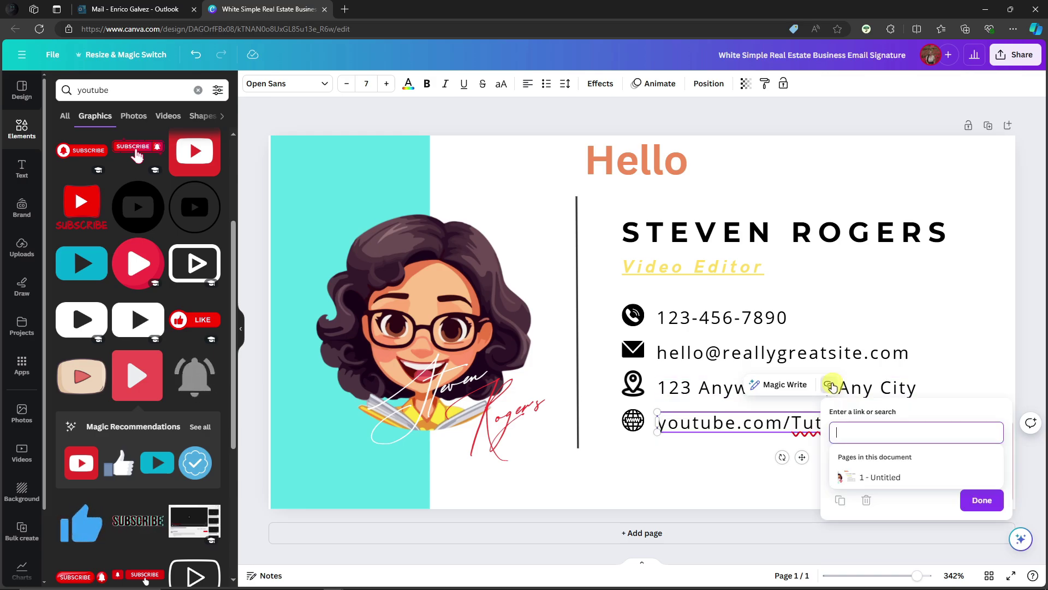
{"action": "left_click", "coordinate": [874, 433]}
{"action": "key", "text": "ctrl+v"}
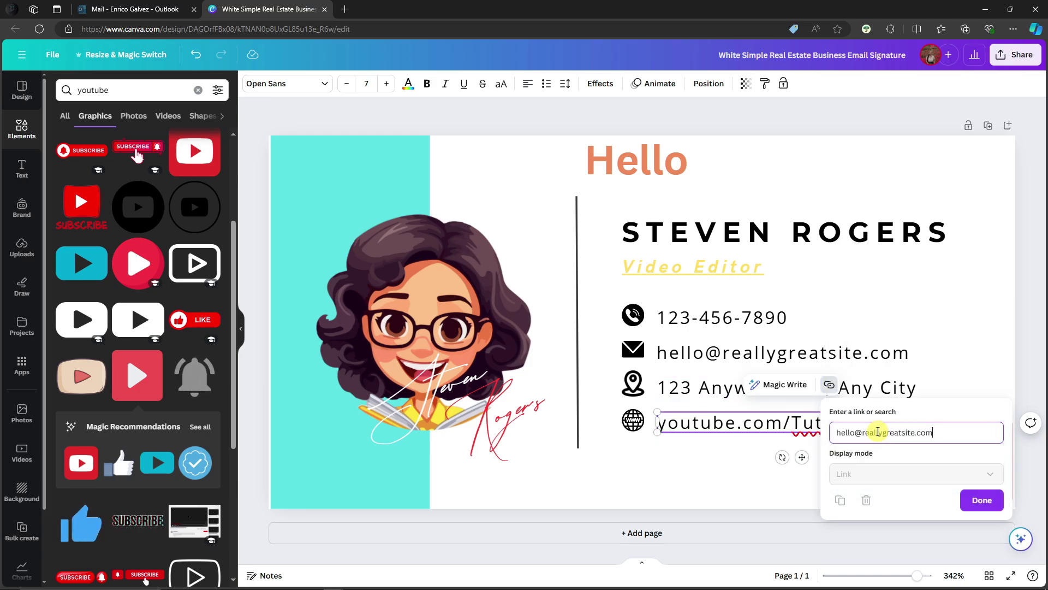
{"action": "left_click", "coordinate": [978, 499]}
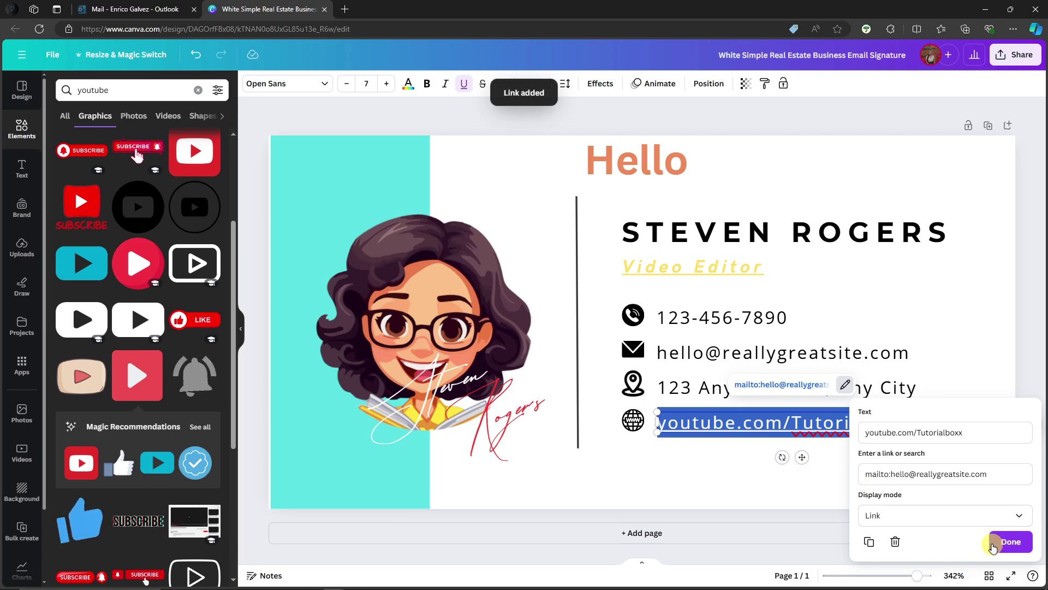
{"action": "left_click", "coordinate": [1010, 541]}
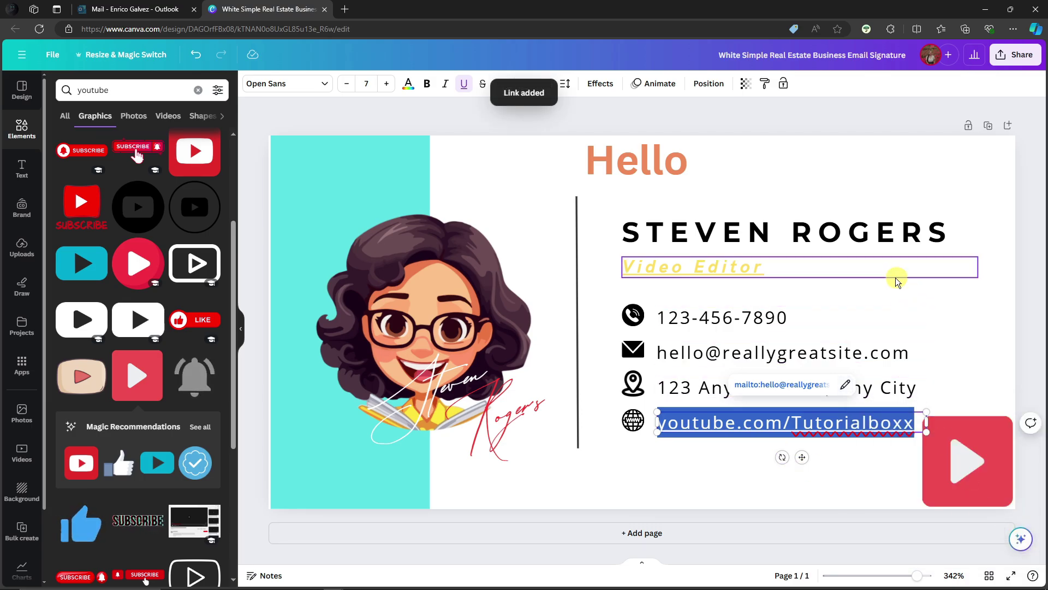
{"action": "left_click", "coordinate": [829, 277]}
{"action": "left_click", "coordinate": [769, 424]}
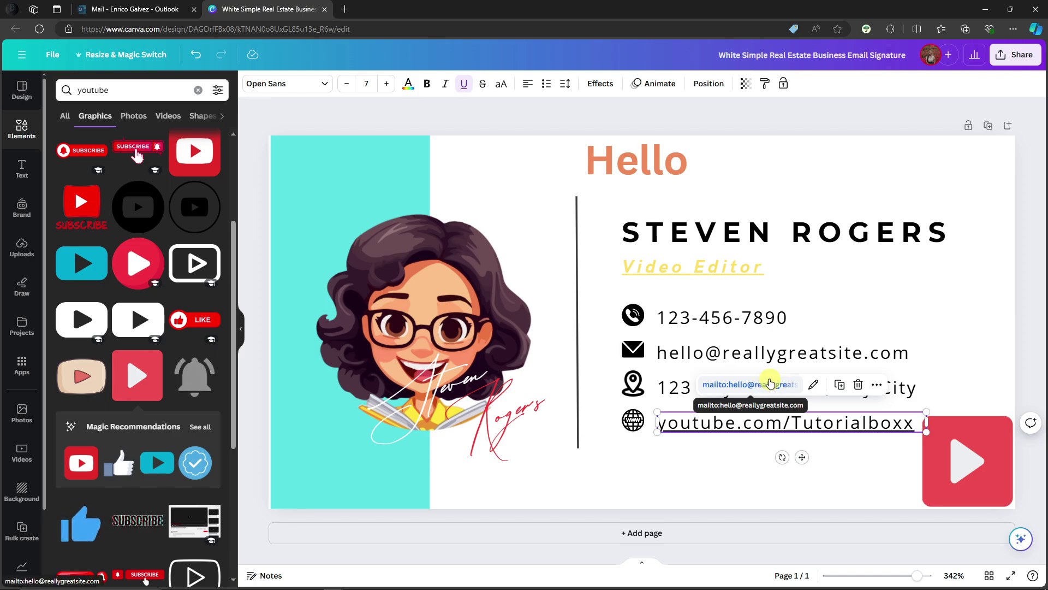
{"action": "left_click", "coordinate": [707, 479]}
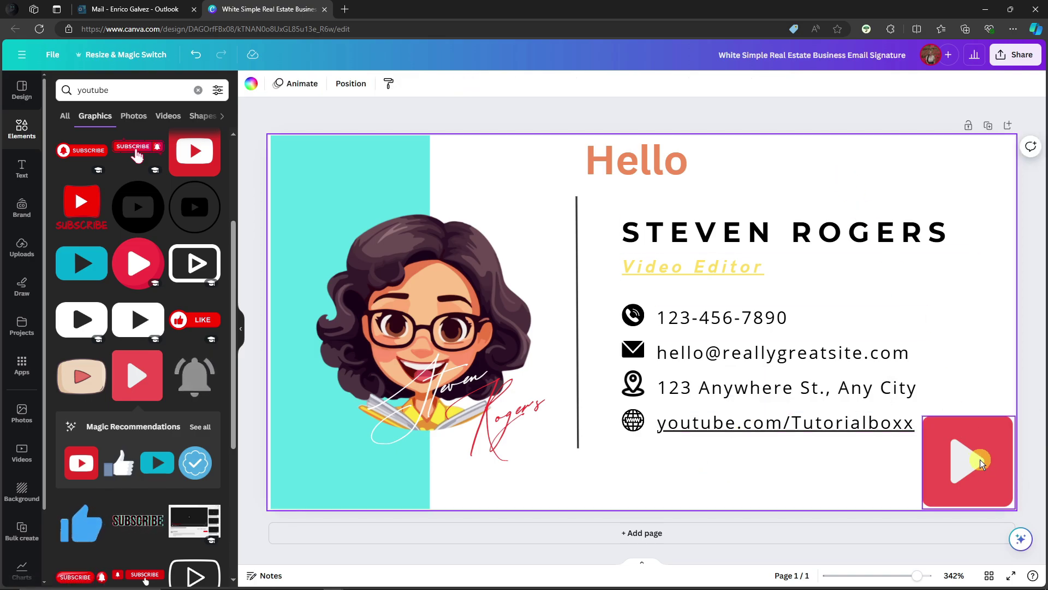
Step: Replace the location pin icon beside the address with the round red play button graphic, shrunk to icon size
{"action": "left_click", "coordinate": [144, 265]}
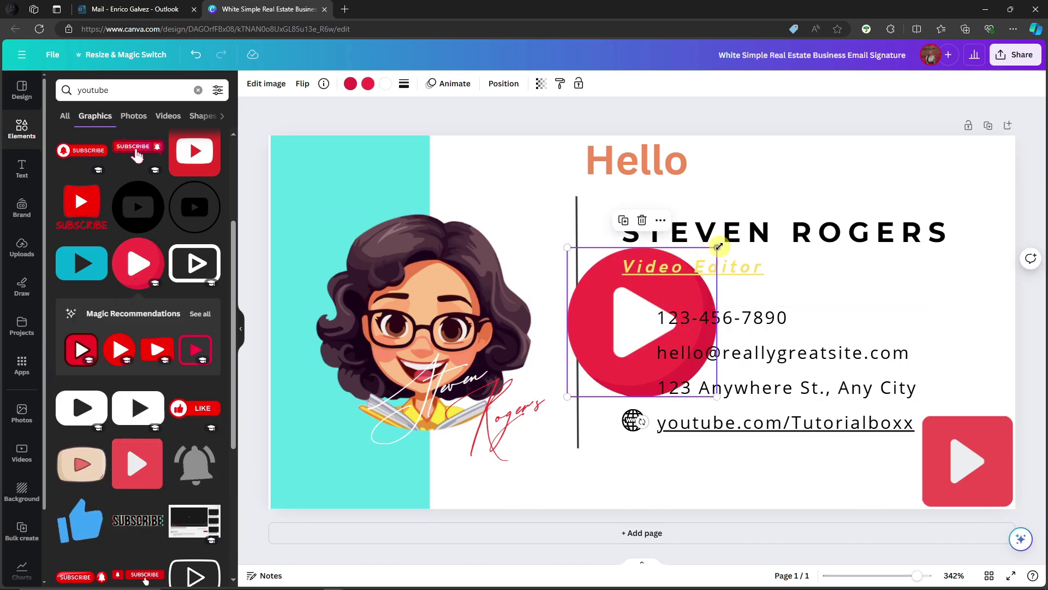
{"action": "left_click_drag", "start_coordinate": [775, 235], "coordinate": [535, 444]}
{"action": "double_click", "coordinate": [634, 383]}
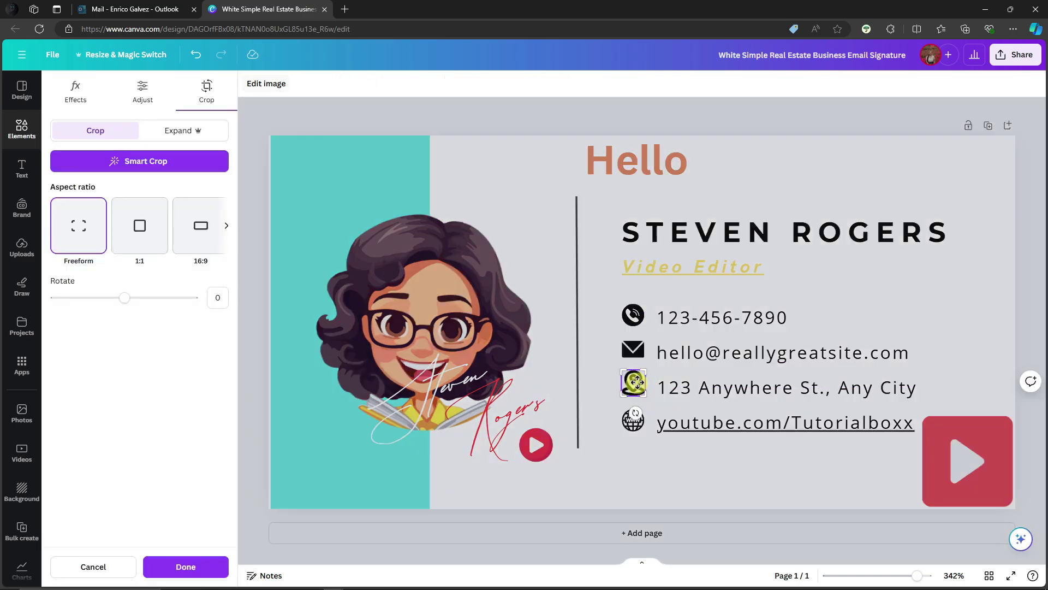
{"action": "left_click", "coordinate": [217, 566]}
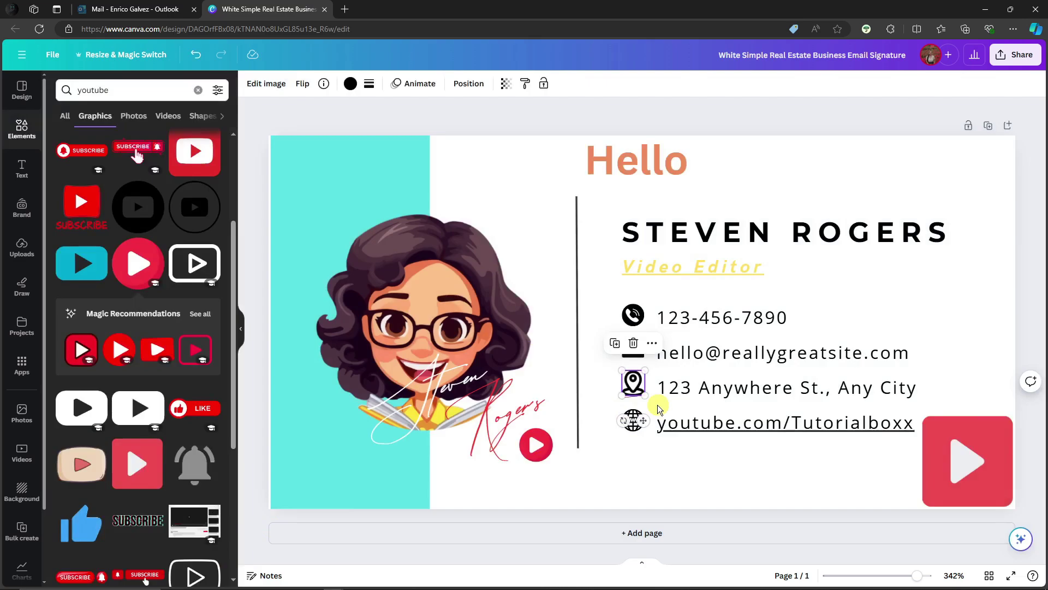
{"action": "left_click", "coordinate": [634, 345]}
{"action": "left_click_drag", "start_coordinate": [536, 444], "coordinate": [632, 388]}
{"action": "left_click", "coordinate": [617, 477]}
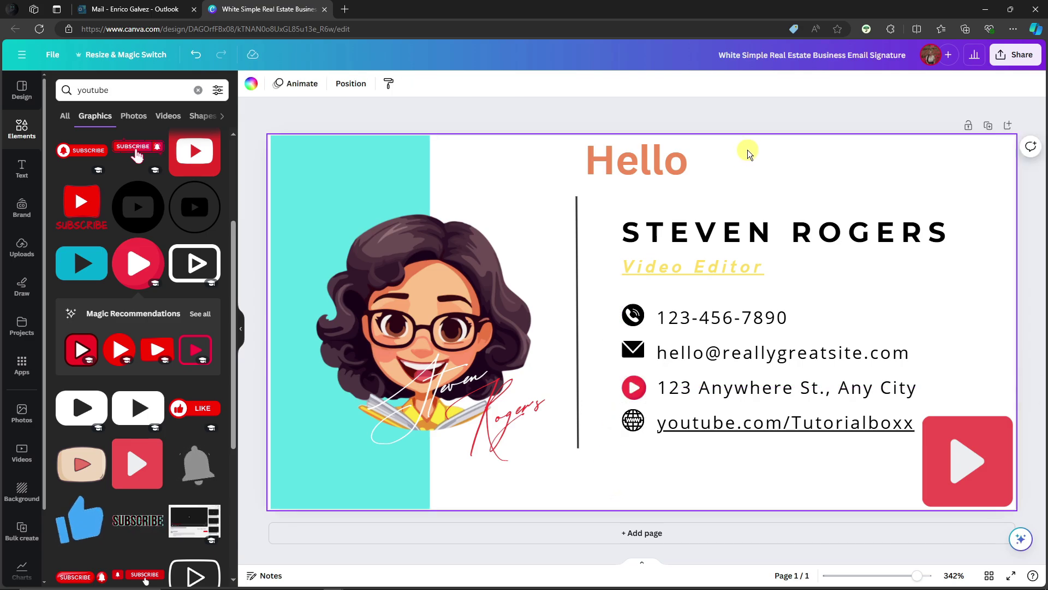
Step: Download the design as a PNG and open the folder containing the downloaded file
{"action": "left_click", "coordinate": [1003, 56]}
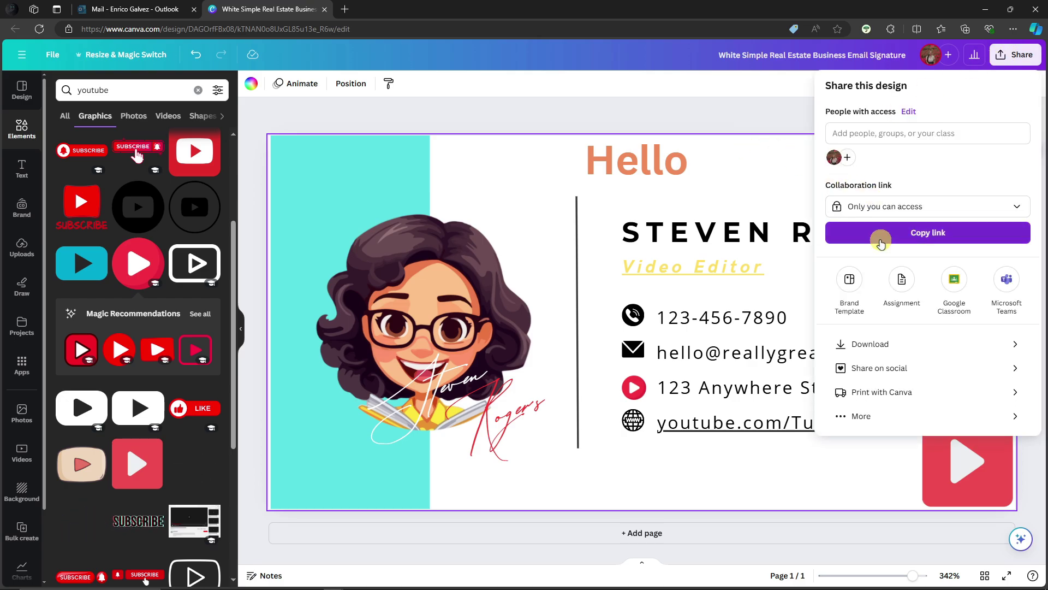
{"action": "left_click", "coordinate": [868, 344]}
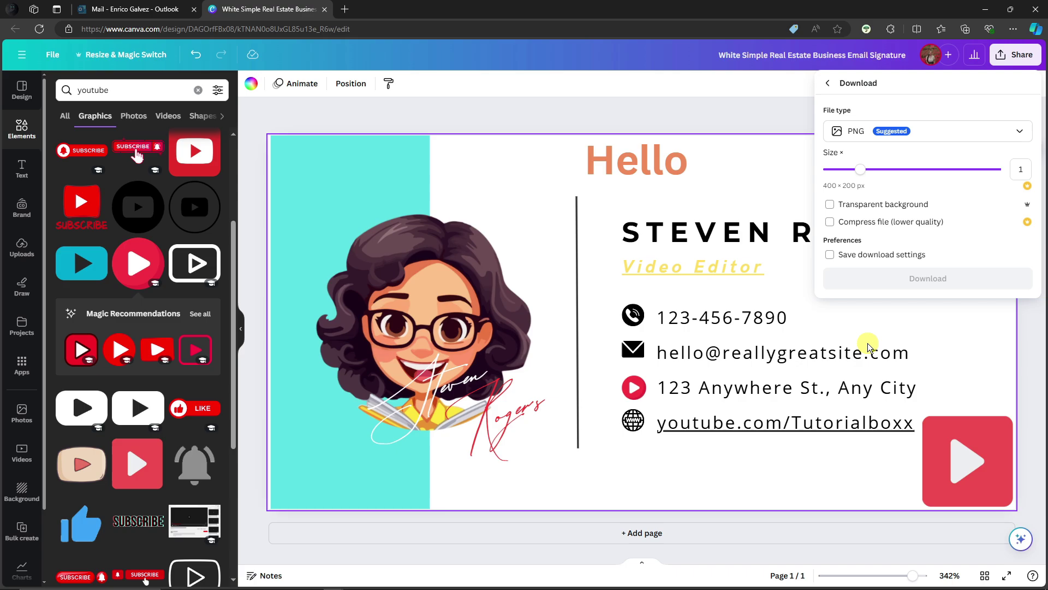
{"action": "left_click", "coordinate": [882, 133]}
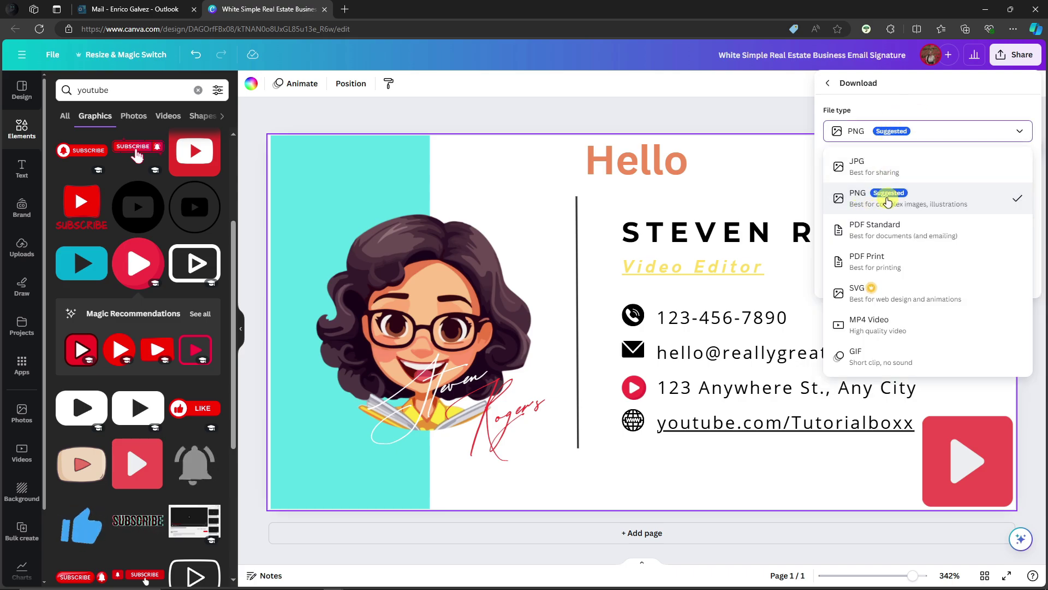
{"action": "left_click", "coordinate": [901, 135]}
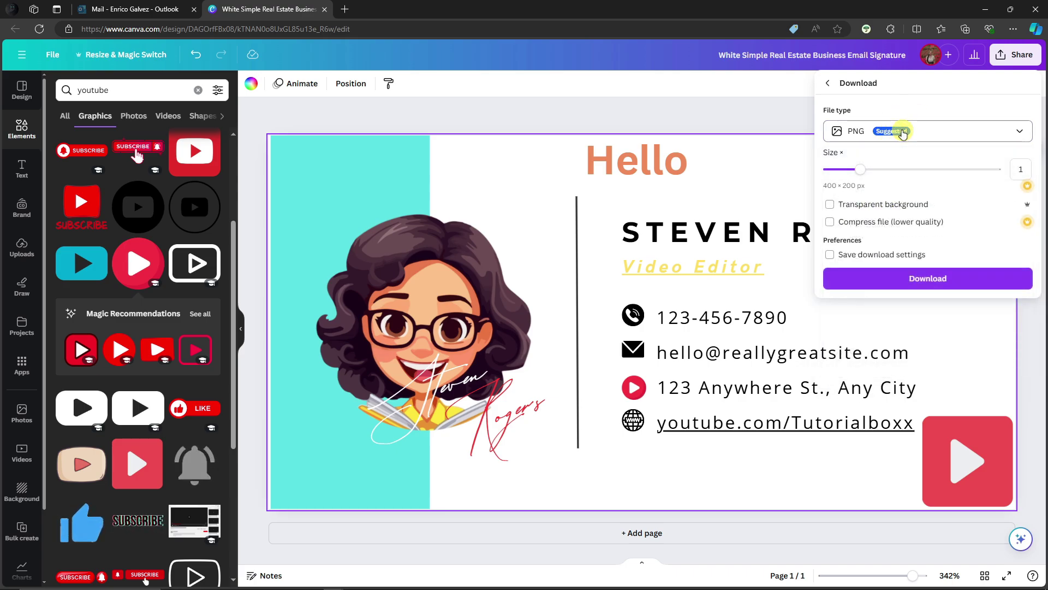
{"action": "left_click", "coordinate": [913, 281]}
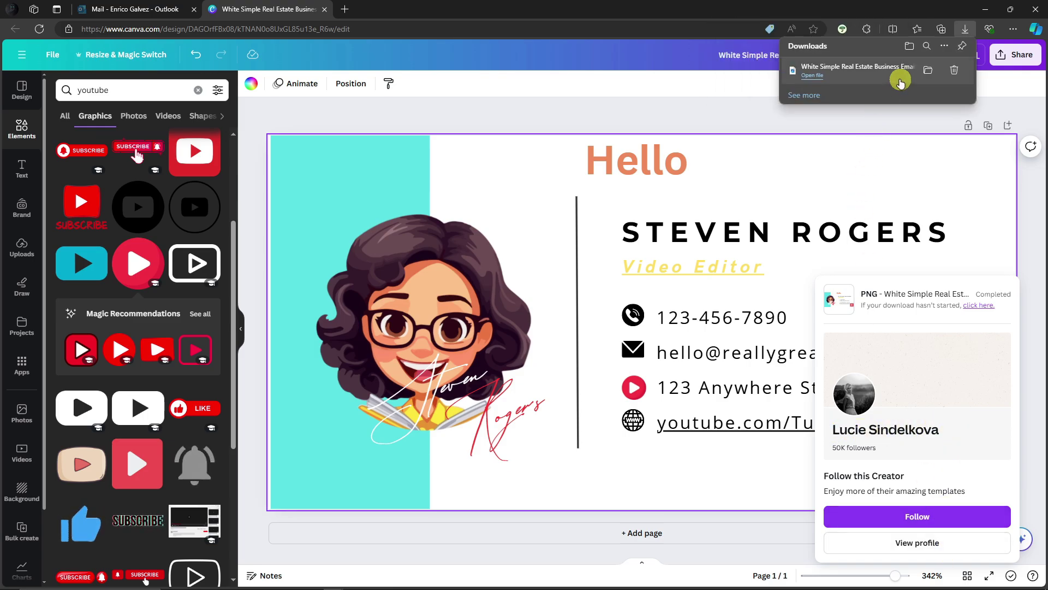
{"action": "left_click", "coordinate": [931, 72]}
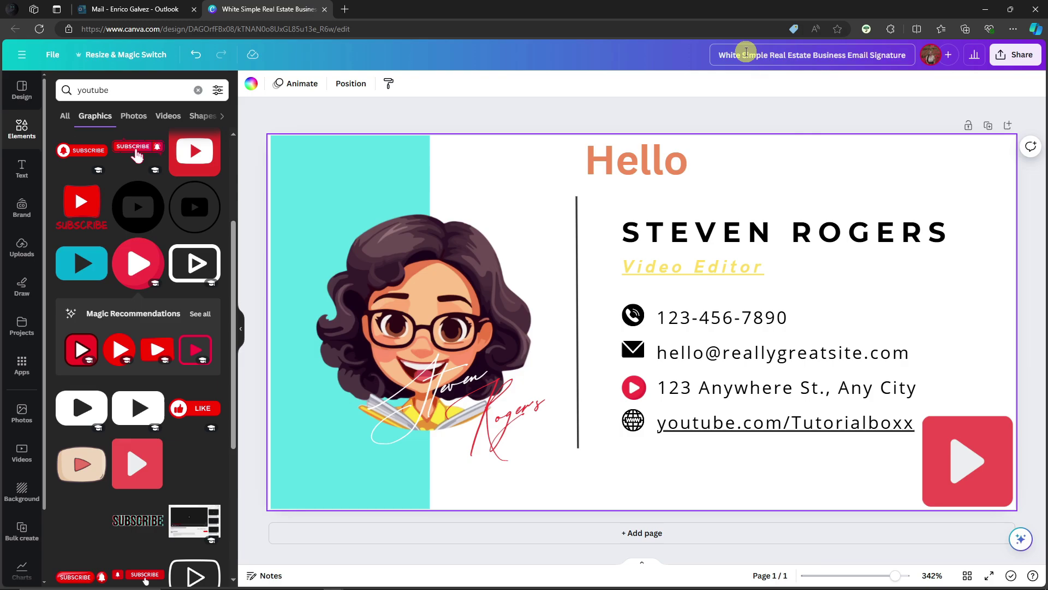
Step: Rename the design as "SAMPLE 1"
{"action": "left_click_drag", "start_coordinate": [720, 52], "coordinate": [903, 59]}
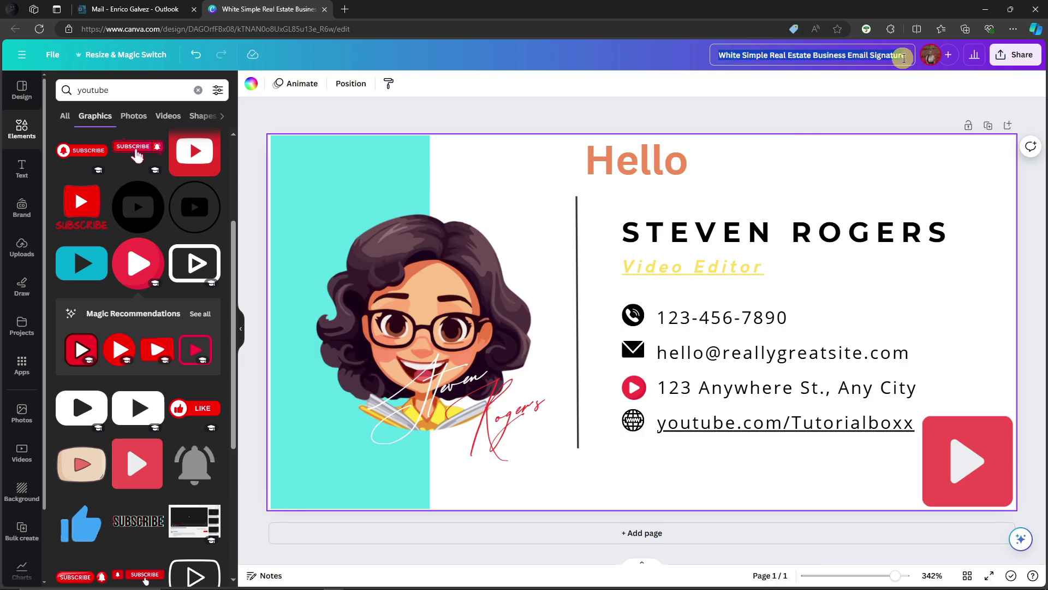
{"action": "type", "text": "SAMPLE 1"}
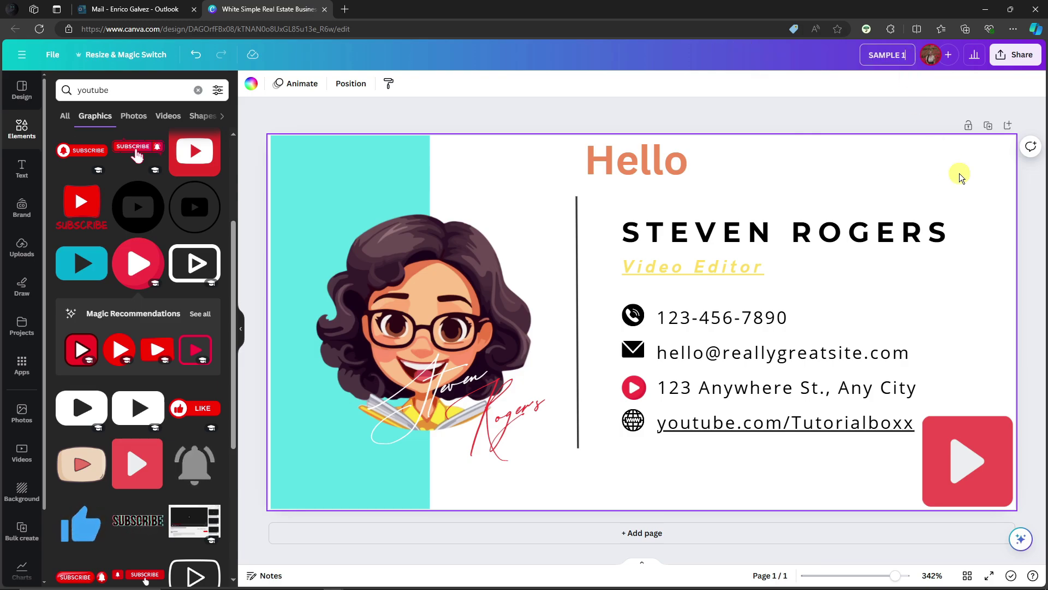
{"action": "key", "text": "Return"}
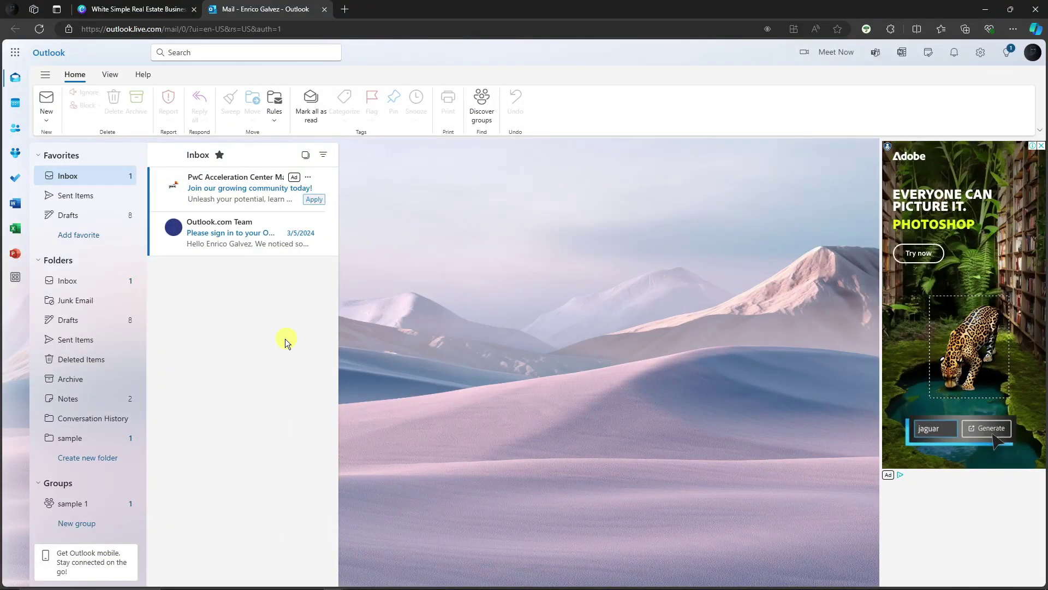
Step: In Outlook, start a new message and open the email signature settings
{"action": "left_click", "coordinate": [46, 99]}
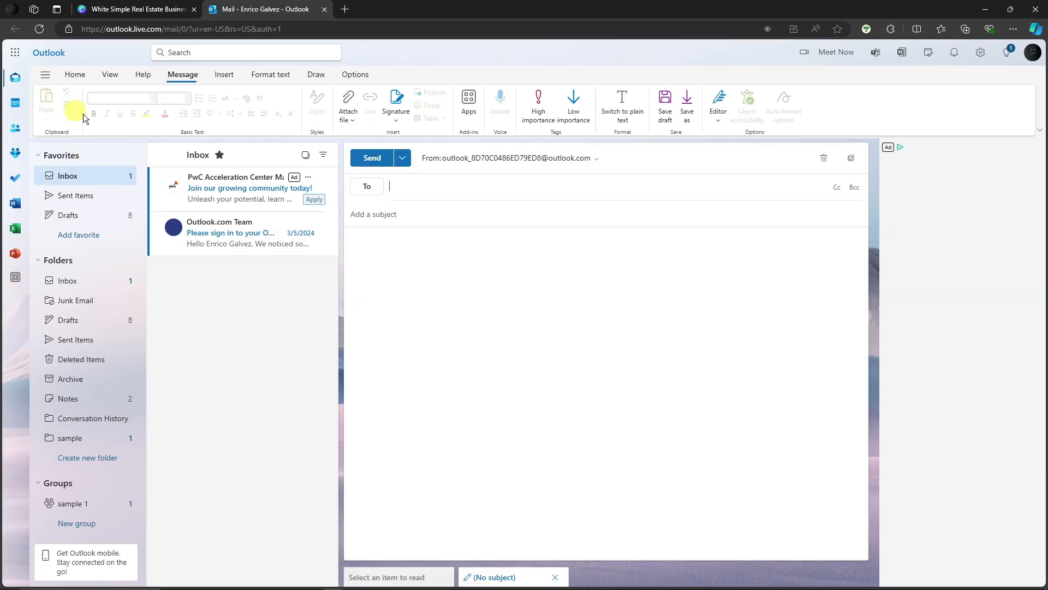
{"action": "left_click", "coordinate": [397, 108]}
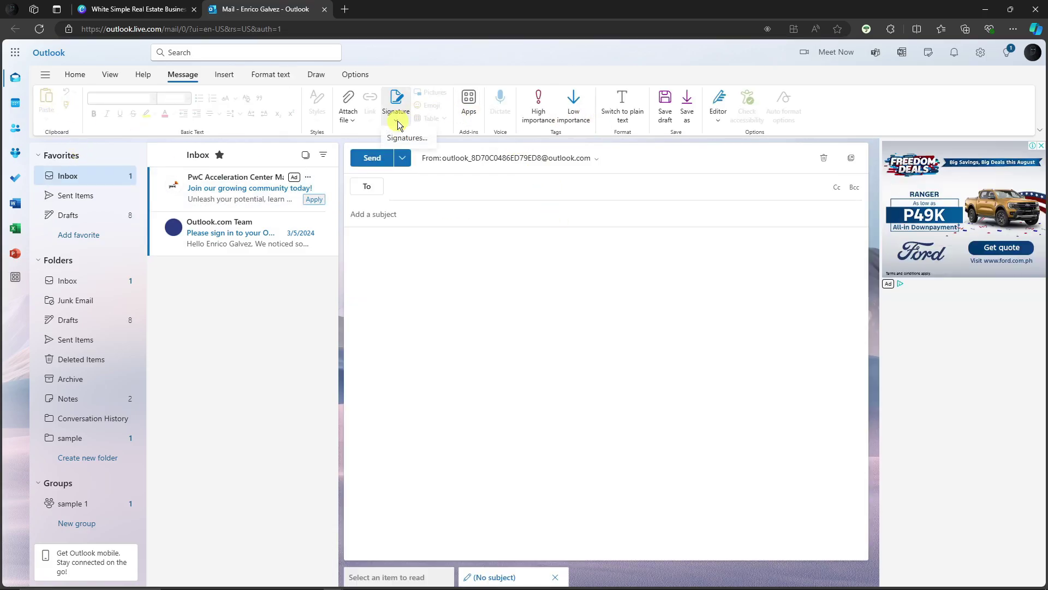
{"action": "left_click", "coordinate": [406, 140]}
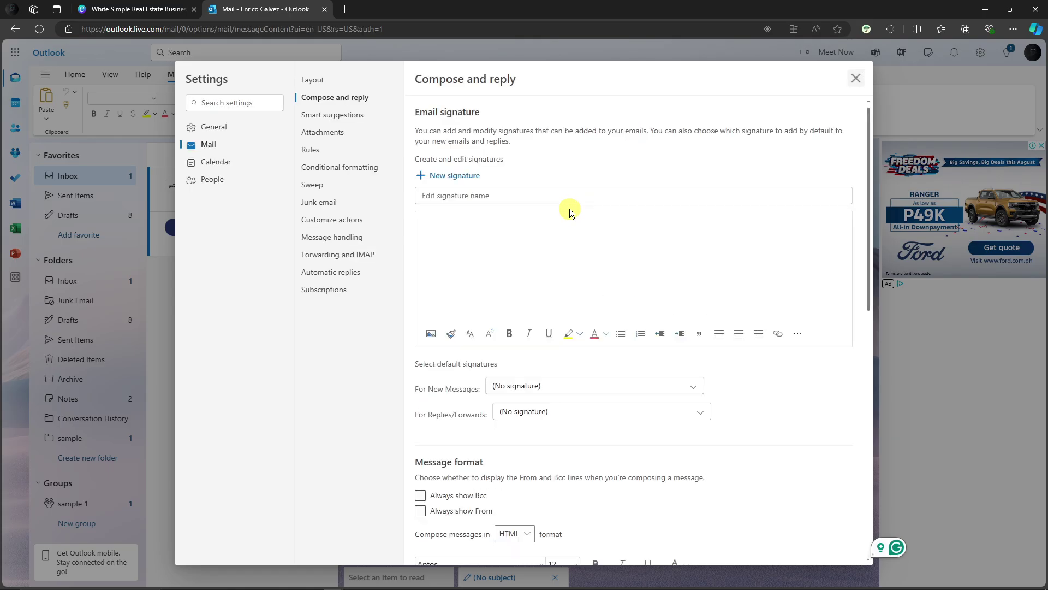
Step: Insert the downloaded signature PNG from the Downloads folder into the email signature body
{"action": "scroll", "coordinate": [533, 241], "scroll_direction": "down", "scroll_amount": 1}
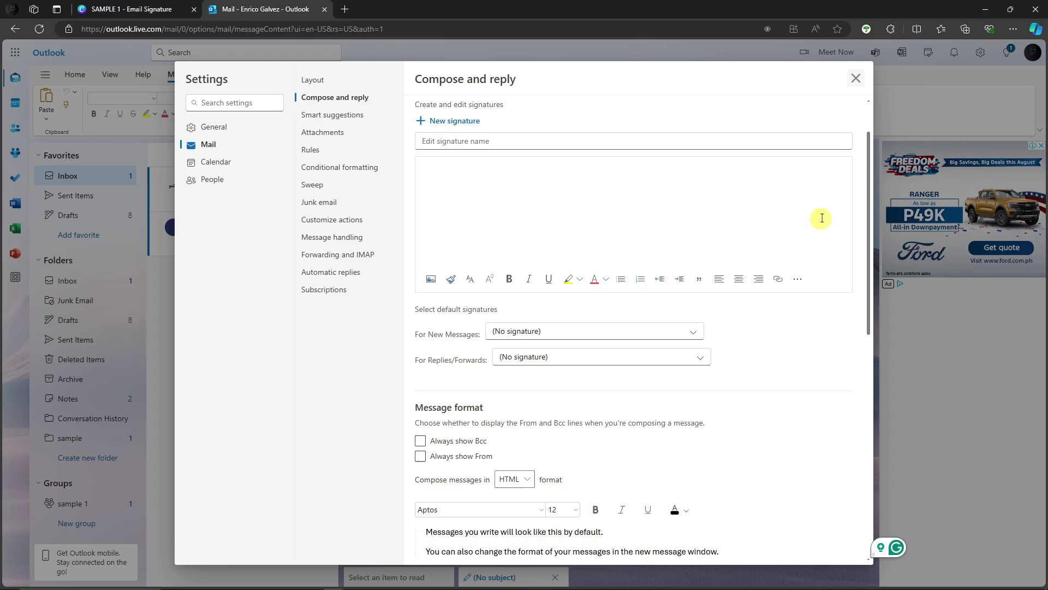
{"action": "left_click_drag", "start_coordinate": [868, 183], "coordinate": [863, 155]}
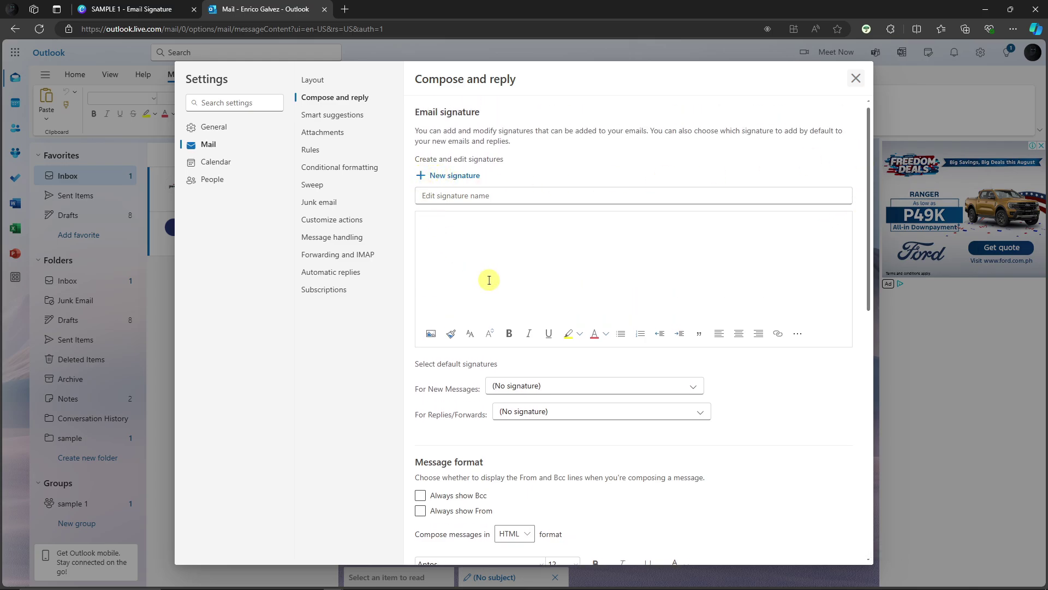
{"action": "left_click", "coordinate": [431, 333]}
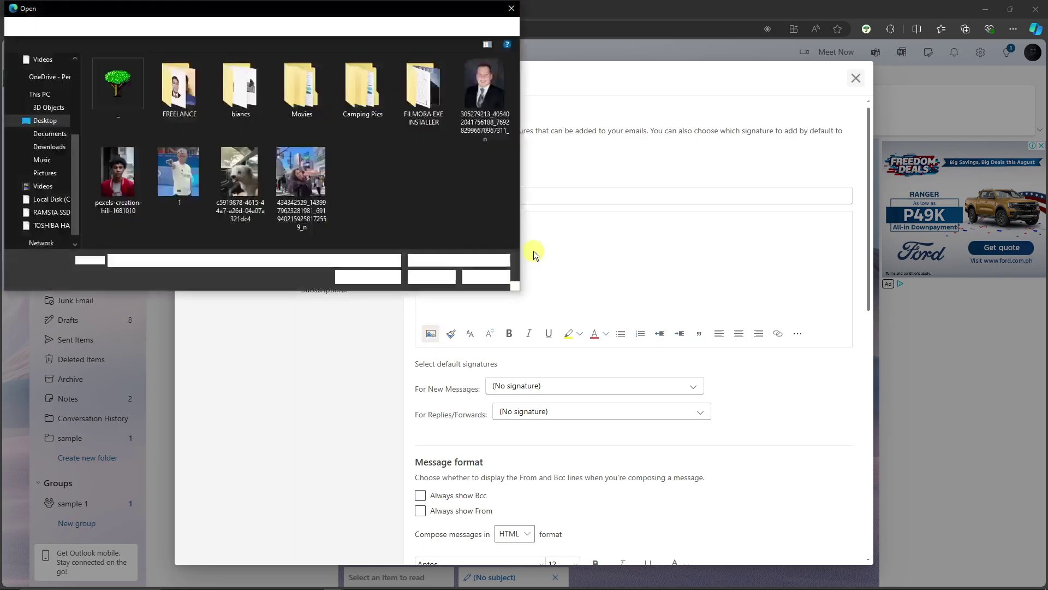
{"action": "left_click_drag", "start_coordinate": [73, 140], "coordinate": [71, 87]}
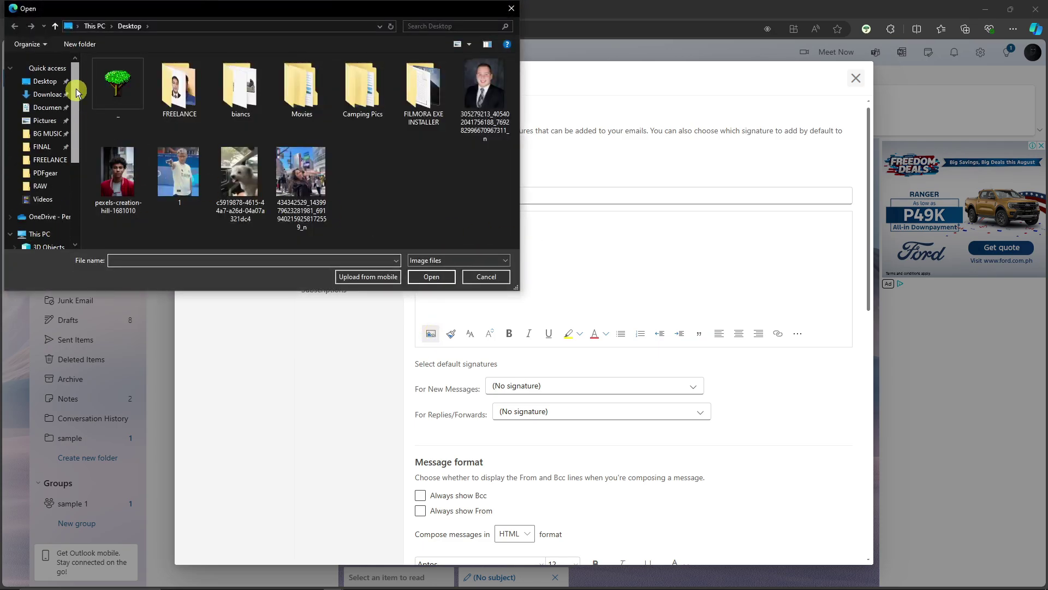
{"action": "left_click", "coordinate": [37, 96]}
{"action": "double_click", "coordinate": [117, 104]}
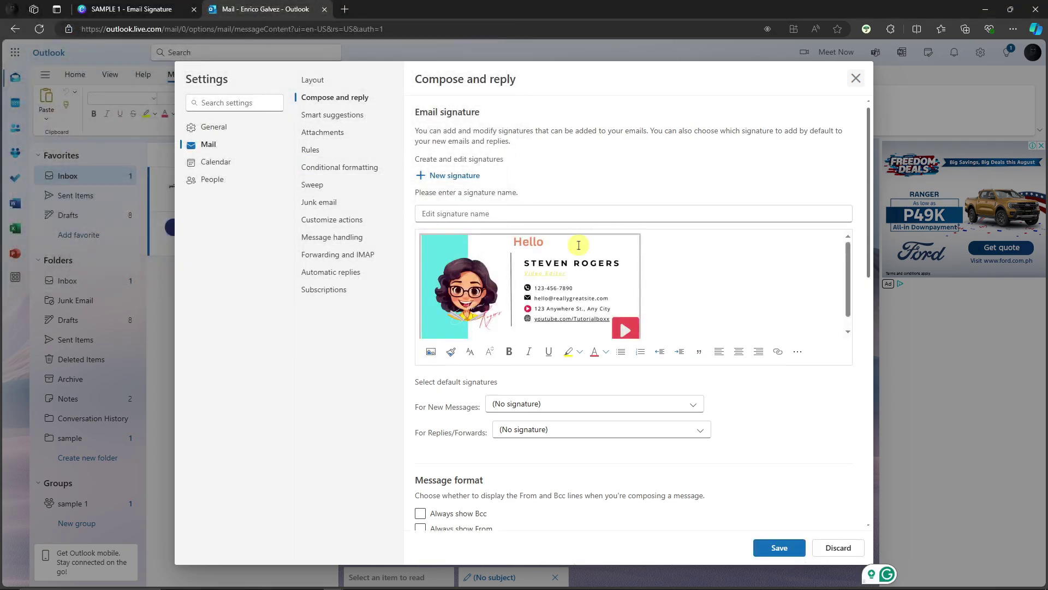
{"action": "left_click", "coordinate": [532, 284]}
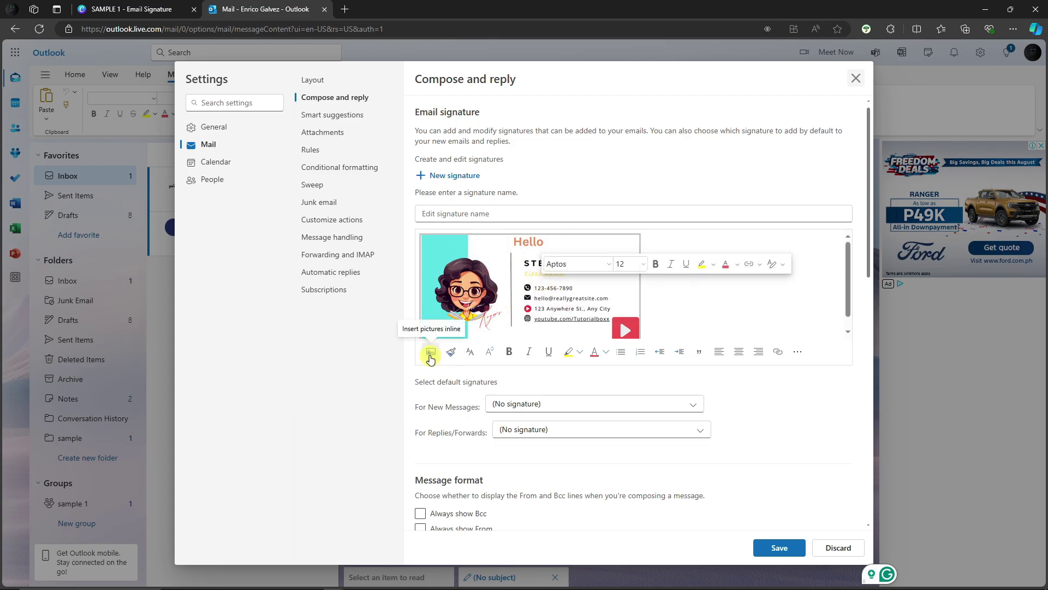
{"action": "left_click", "coordinate": [710, 308]}
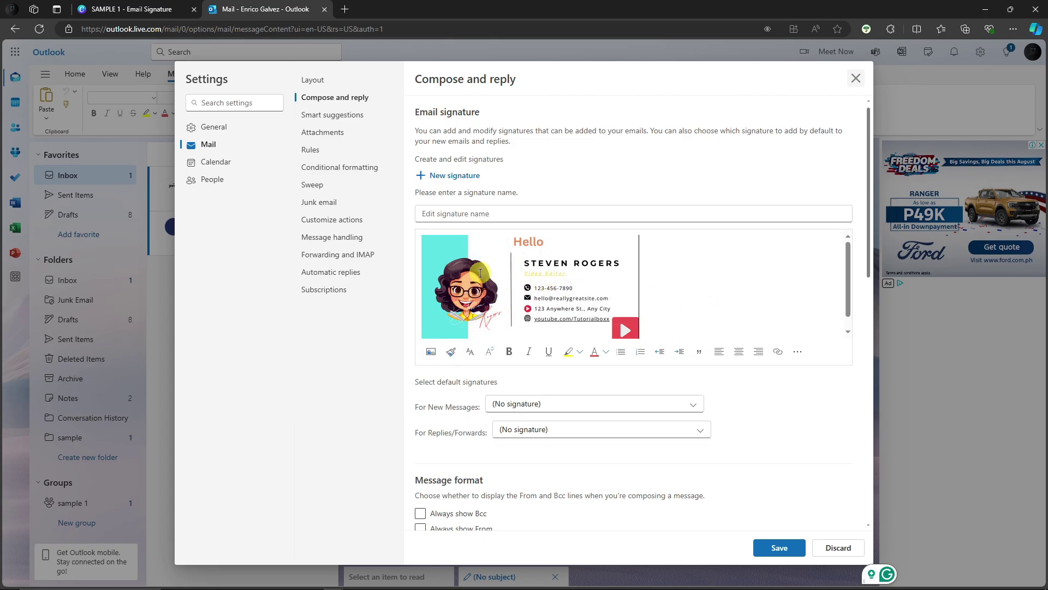
Step: Name the signature "AWESOME SIGNATURE" and save it
{"action": "left_click", "coordinate": [472, 213]}
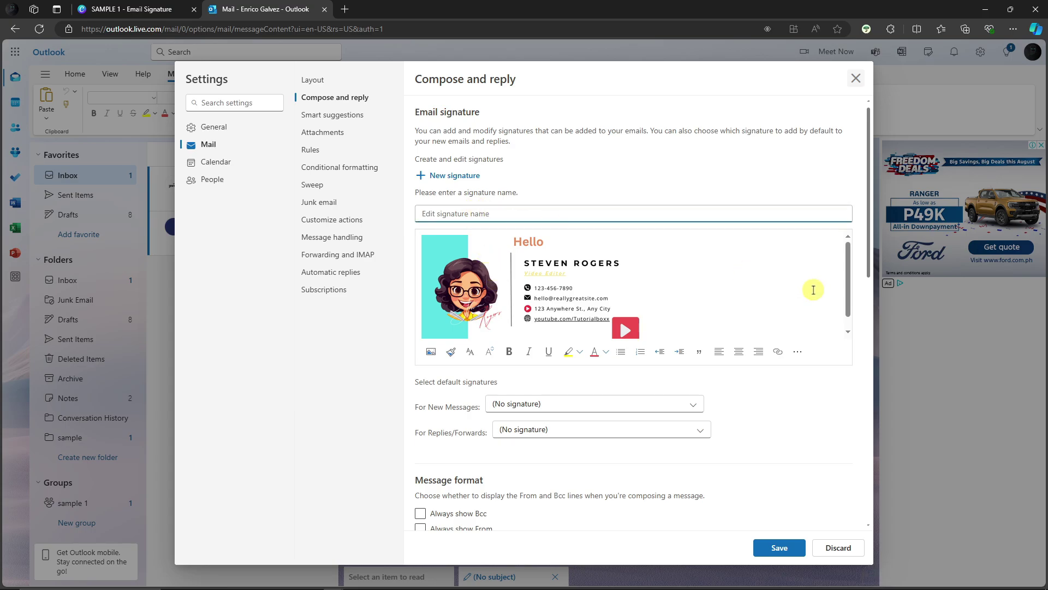
{"action": "type", "text": "AWESOME SIGNATURE"}
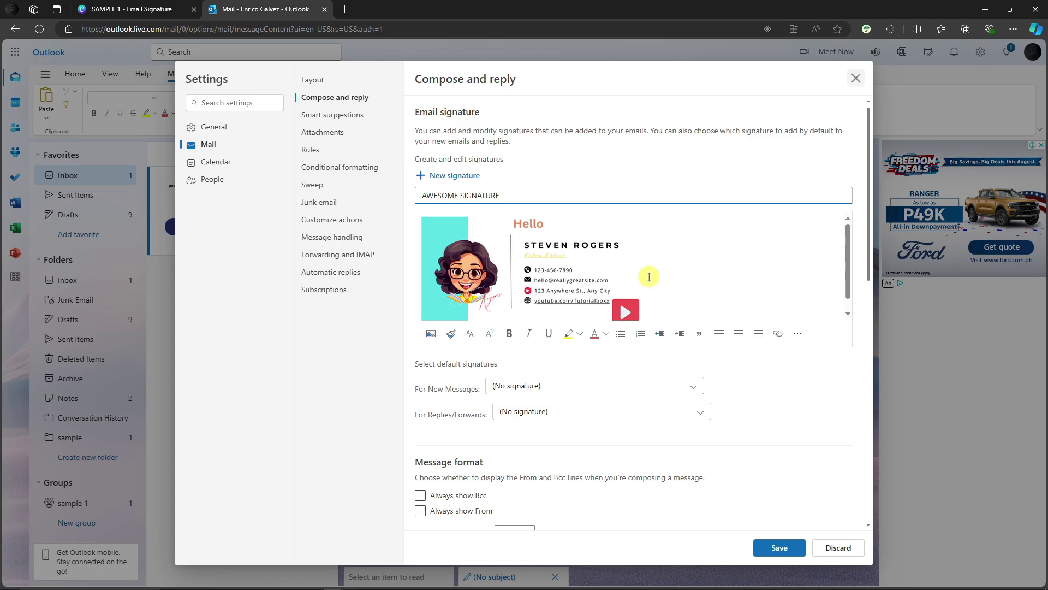
{"action": "scroll", "coordinate": [754, 358], "scroll_direction": "down", "scroll_amount": 1}
{"action": "left_click", "coordinate": [692, 334]}
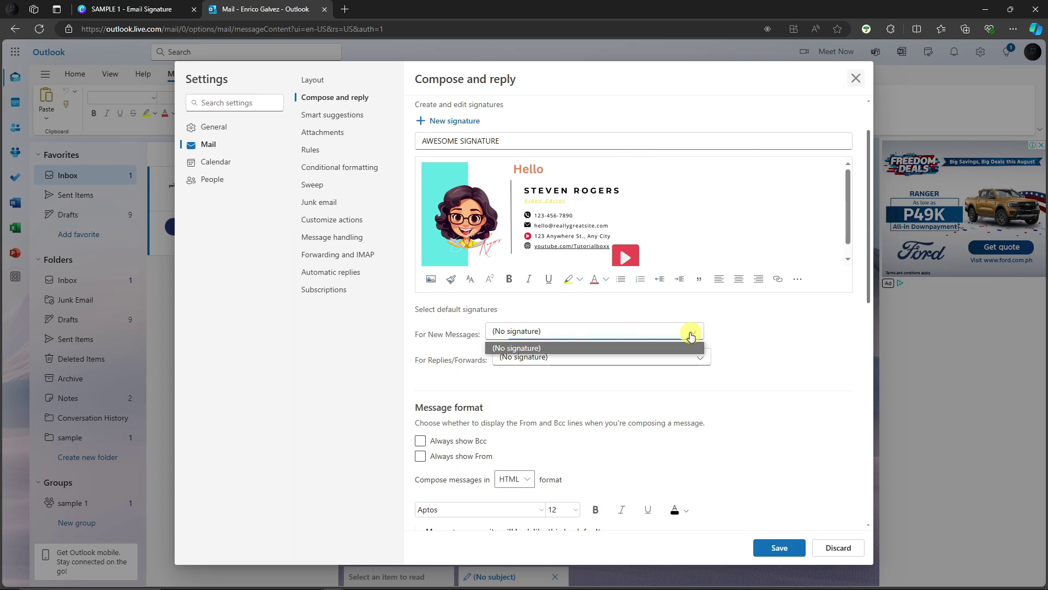
{"action": "left_click", "coordinate": [691, 334]}
{"action": "scroll", "coordinate": [658, 368], "scroll_direction": "down", "scroll_amount": 1}
{"action": "scroll", "coordinate": [656, 370], "scroll_direction": "down", "scroll_amount": 1}
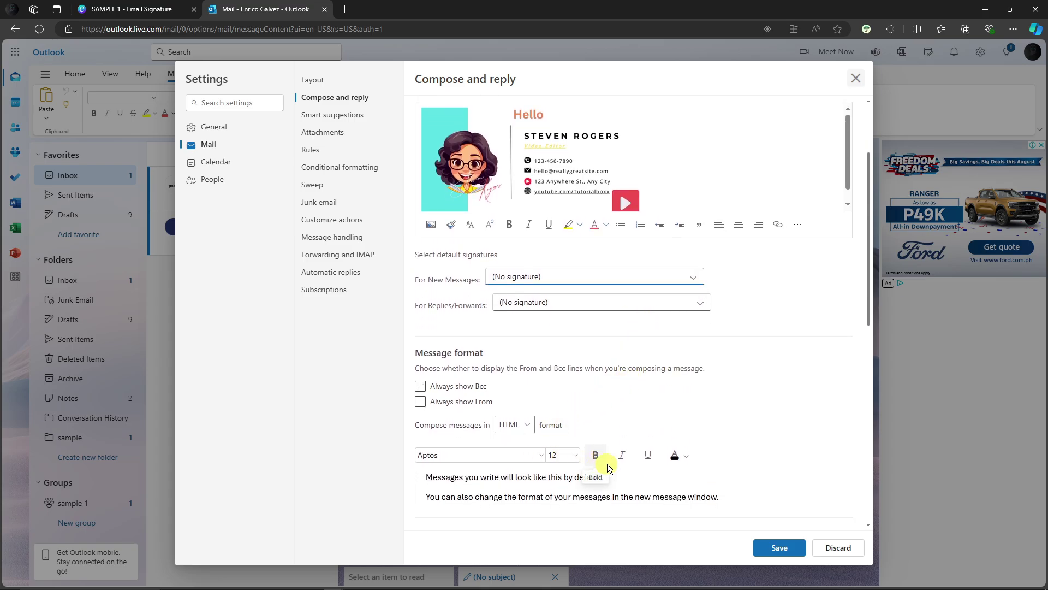
{"action": "scroll", "coordinate": [686, 463], "scroll_direction": "up", "scroll_amount": 2}
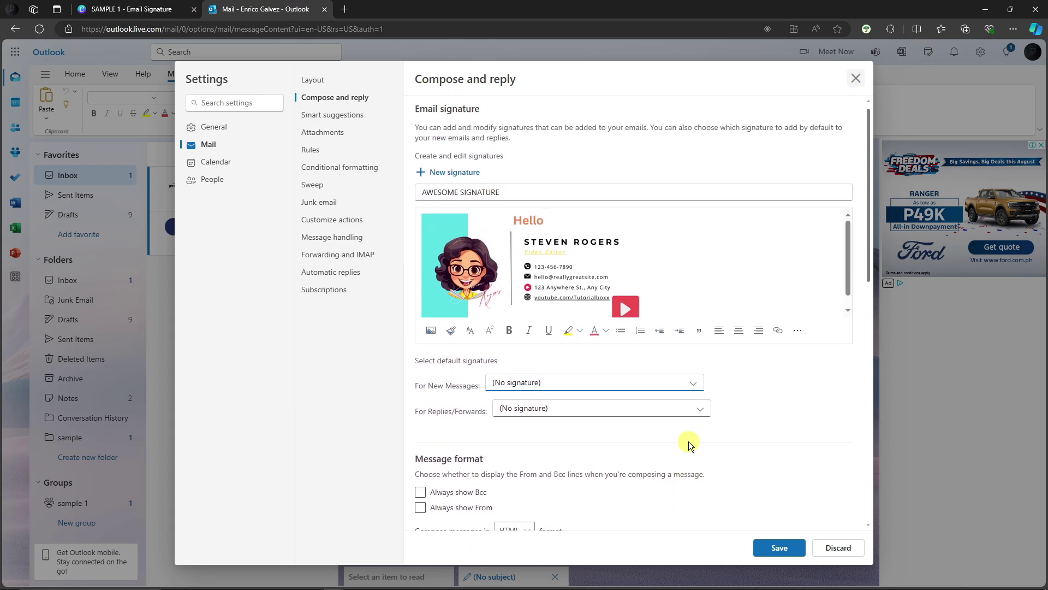
{"action": "scroll", "coordinate": [691, 441], "scroll_direction": "down", "scroll_amount": 3}
{"action": "left_click", "coordinate": [786, 548]}
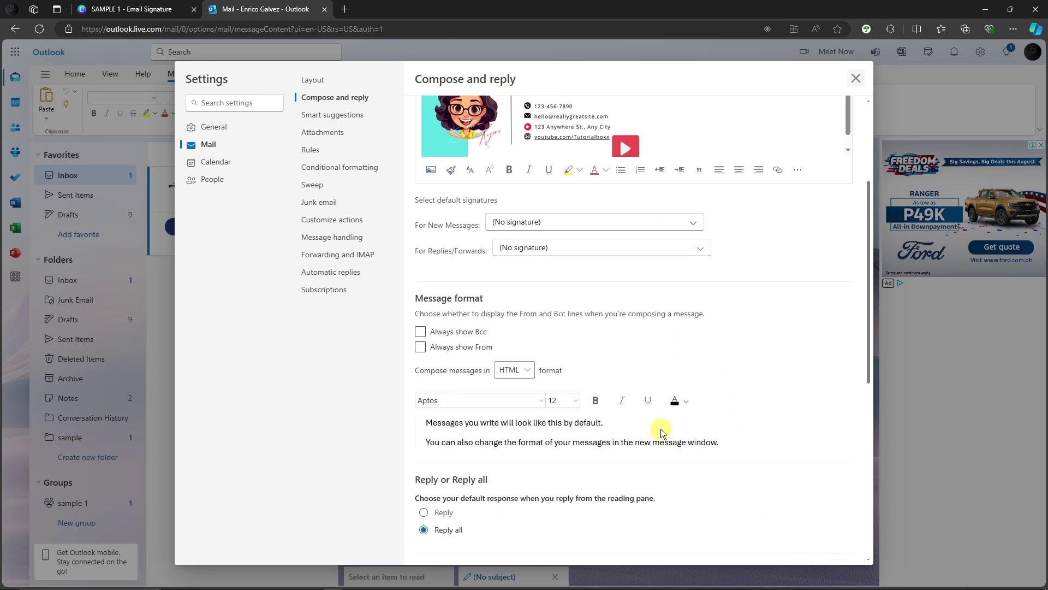
{"action": "scroll", "coordinate": [555, 375], "scroll_direction": "up", "scroll_amount": 3}
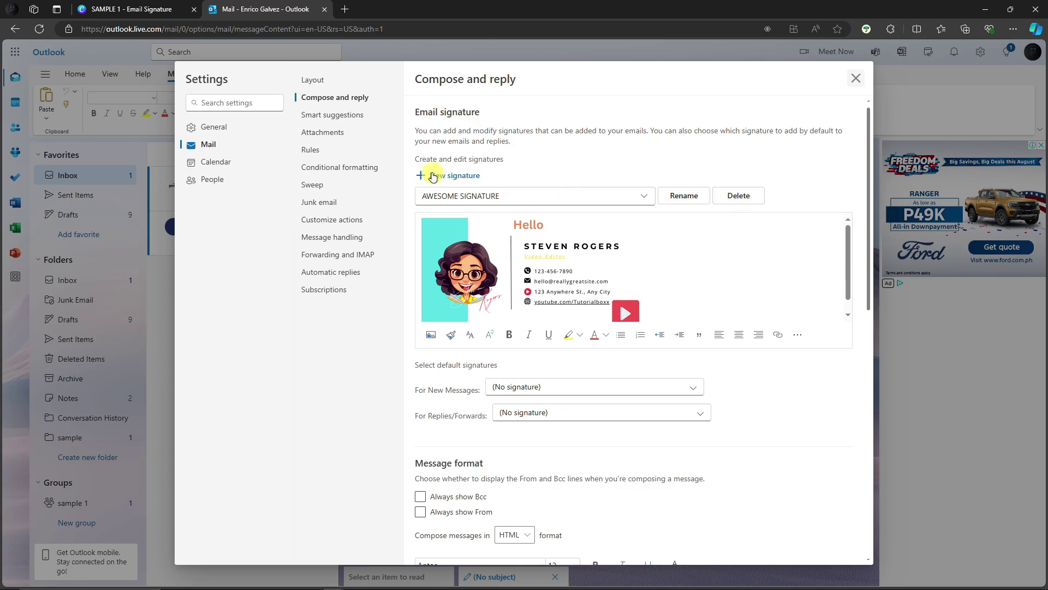
{"action": "scroll", "coordinate": [437, 174], "scroll_direction": "down", "scroll_amount": 1}
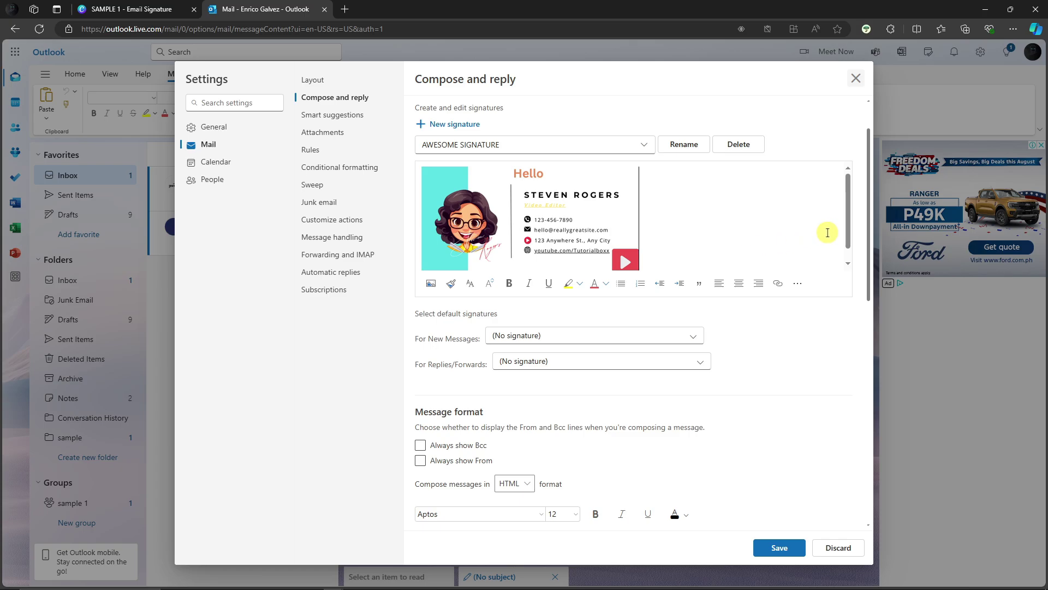
{"action": "left_click", "coordinate": [553, 202]}
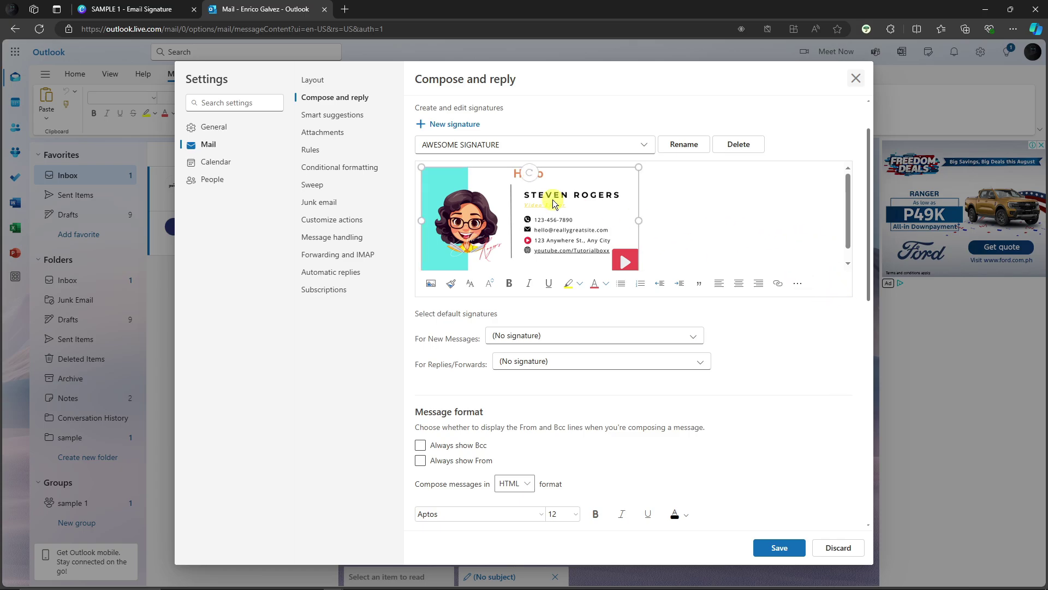
{"action": "left_click", "coordinate": [780, 283]}
{"action": "left_click", "coordinate": [452, 299]}
{"action": "left_click", "coordinate": [457, 331]}
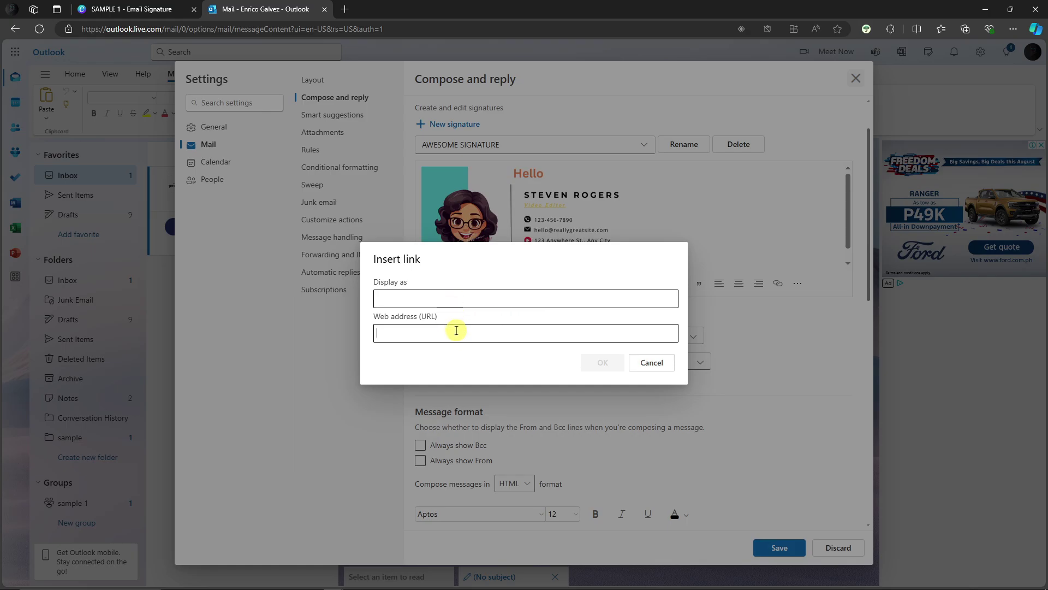
{"action": "type", "text": "youtube.com/"}
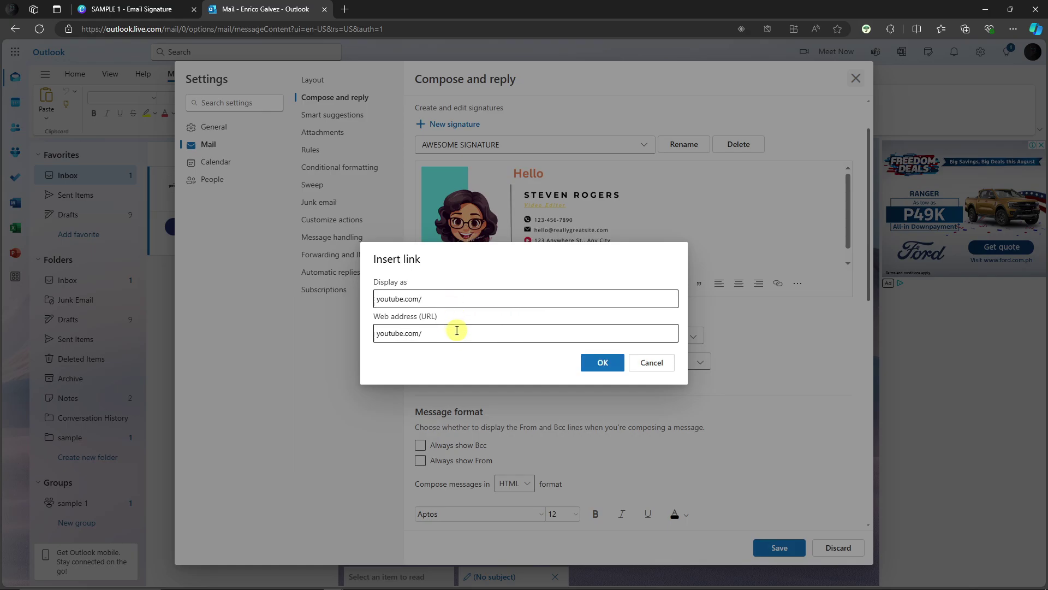
{"action": "key", "text": "BackSpace"}
{"action": "key", "text": "BackSpace"}
{"action": "key", "text": "BackSpace"}
{"action": "left_click", "coordinate": [650, 364]}
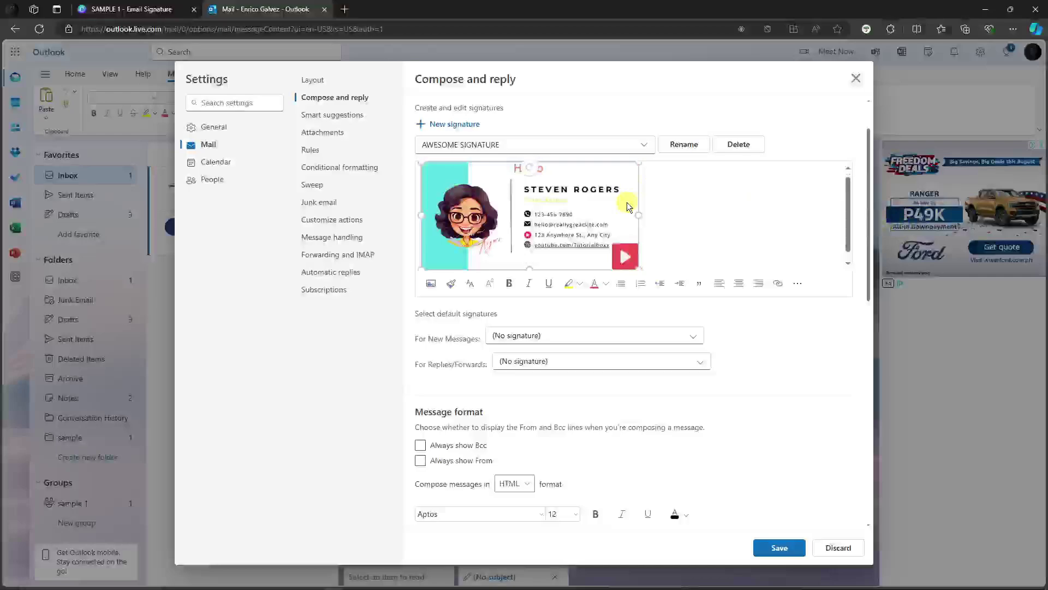
Step: Shrink the signature image proportionally to about half its size
{"action": "mouse_move", "coordinate": [634, 267]}
{"action": "left_mouse_down"}
{"action": "mouse_move", "coordinate": [476, 180]}
{"action": "mouse_move", "coordinate": [518, 195]}
{"action": "mouse_move", "coordinate": [499, 195]}
{"action": "mouse_move", "coordinate": [486, 240]}
{"action": "mouse_move", "coordinate": [513, 224]}
{"action": "mouse_move", "coordinate": [473, 169]}
{"action": "left_mouse_up"}
{"action": "key", "text": "ctrl+z"}
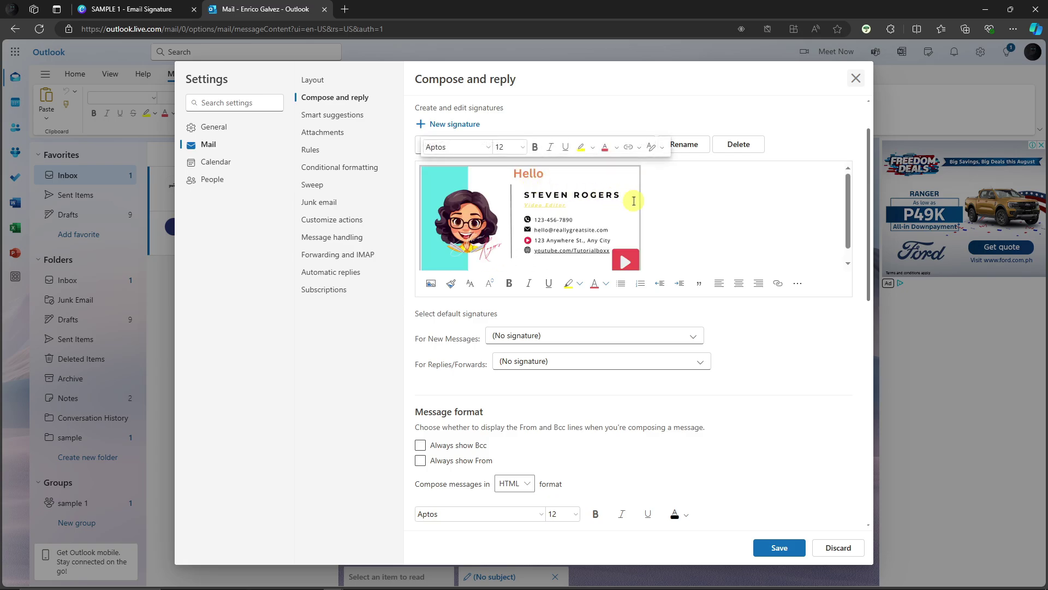
{"action": "key", "text": "ctrl+z"}
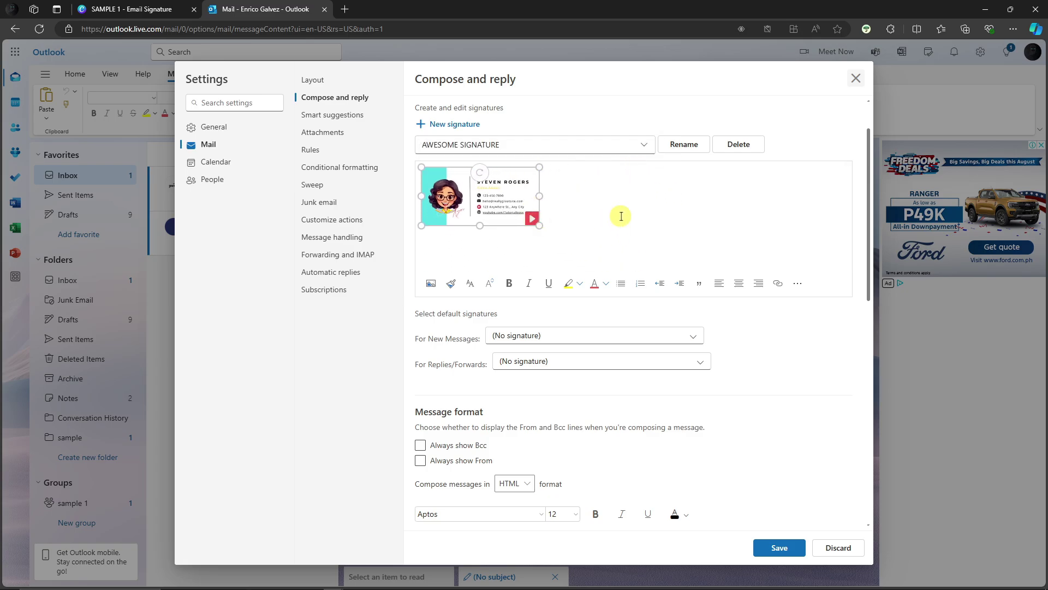
Step: Set AWESOME SIGNATURE as the default signature for both new messages and replies/forwards
{"action": "left_click", "coordinate": [692, 336]}
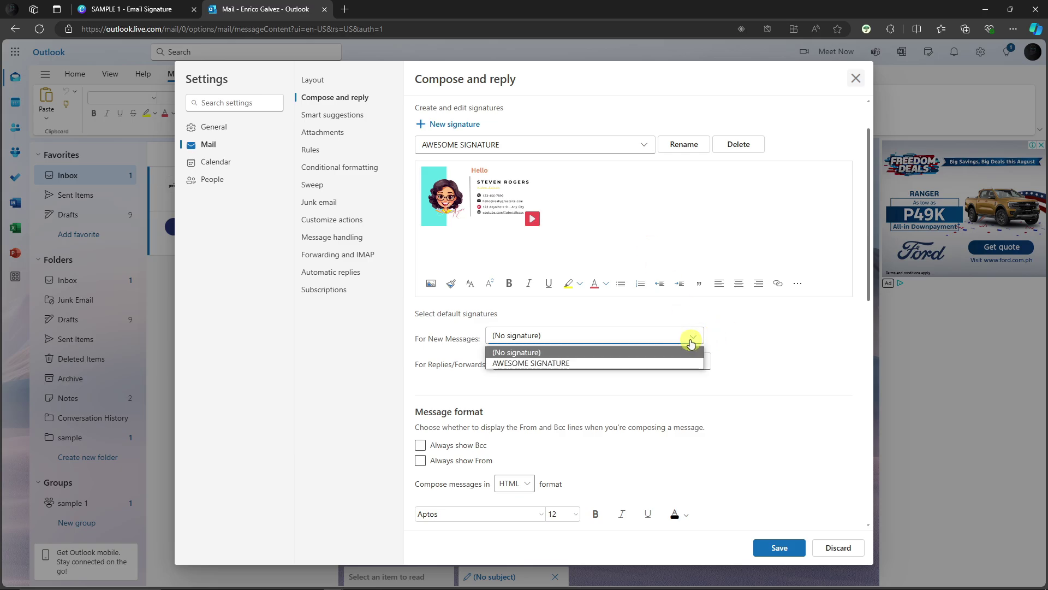
{"action": "left_click", "coordinate": [586, 363]}
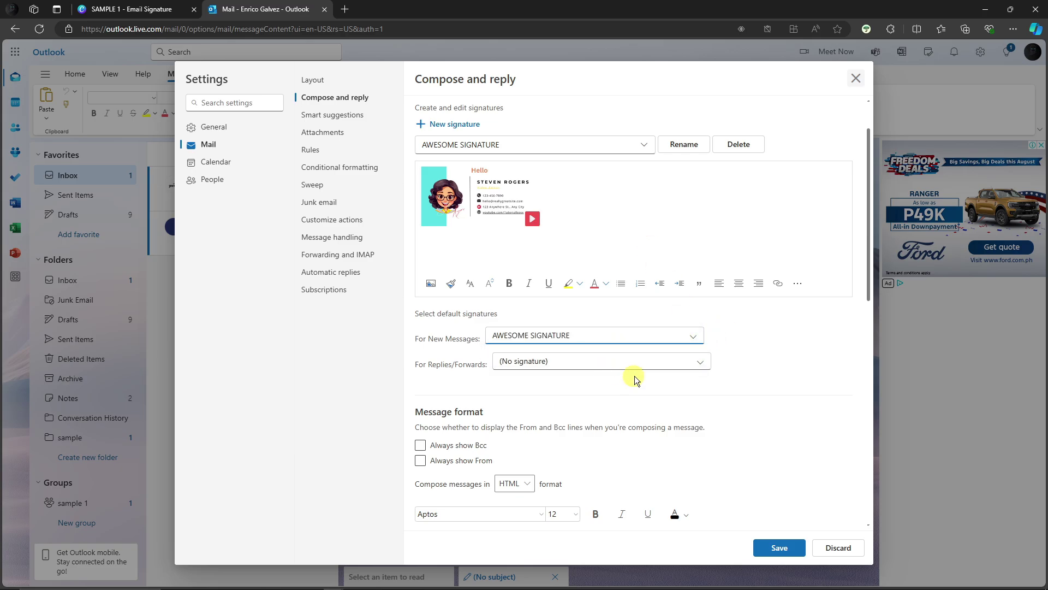
{"action": "left_click", "coordinate": [593, 337]}
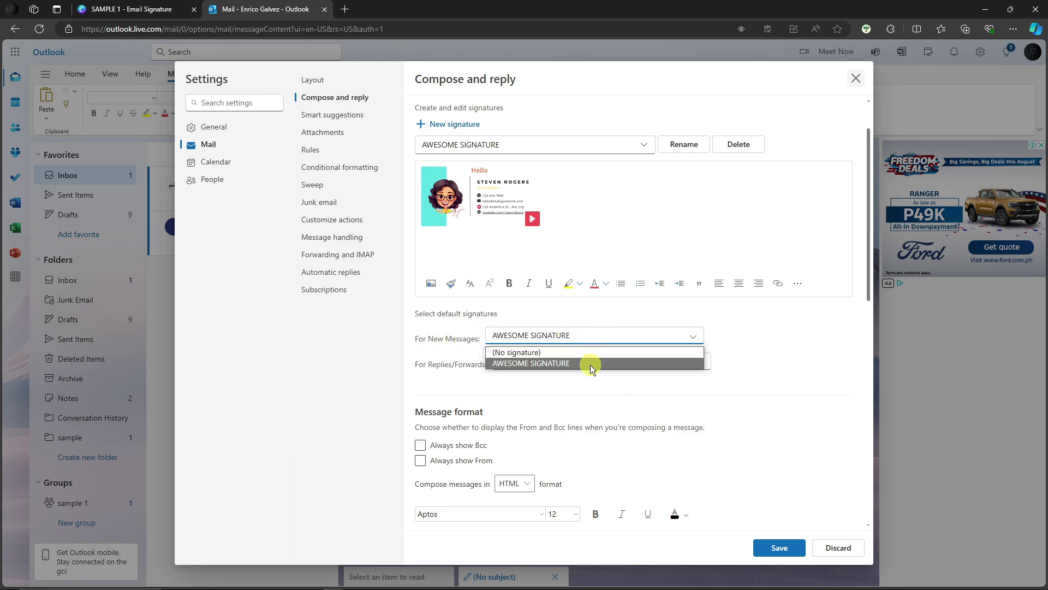
{"action": "left_click", "coordinate": [590, 363]}
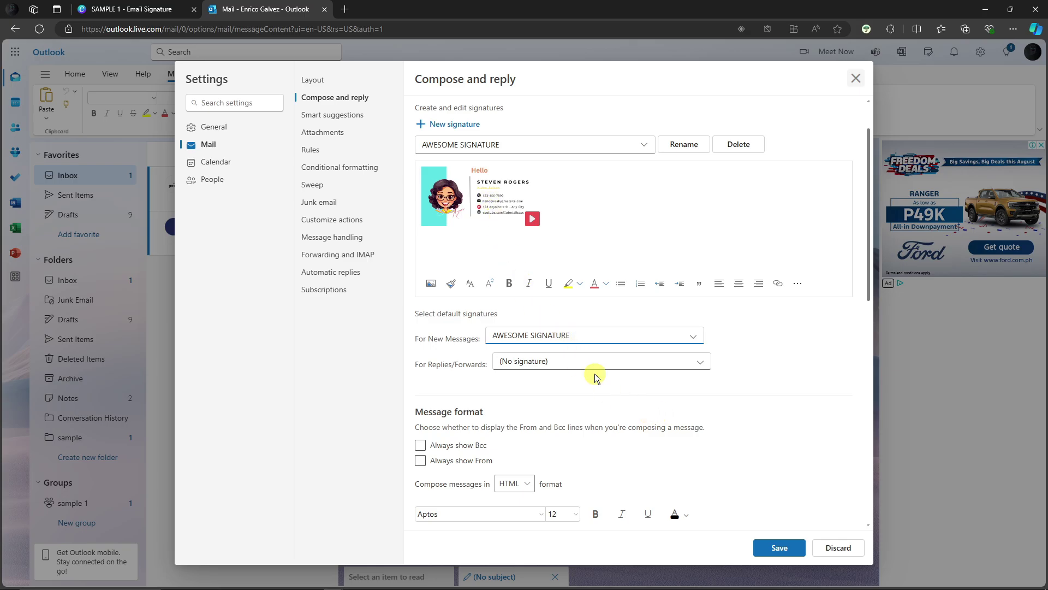
{"action": "left_click", "coordinate": [582, 362]}
{"action": "left_click", "coordinate": [541, 389]}
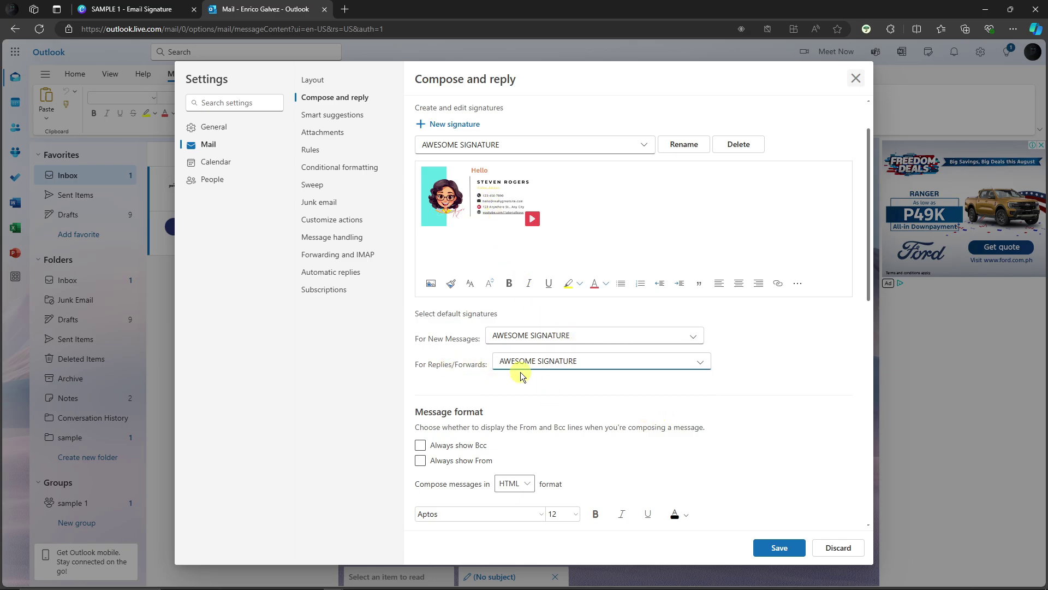
Step: Review the remaining compose and reply options, including message format, default reply, link preview and undo send
{"action": "scroll", "coordinate": [519, 372], "scroll_direction": "down", "scroll_amount": 2}
{"action": "left_click", "coordinate": [421, 337]}
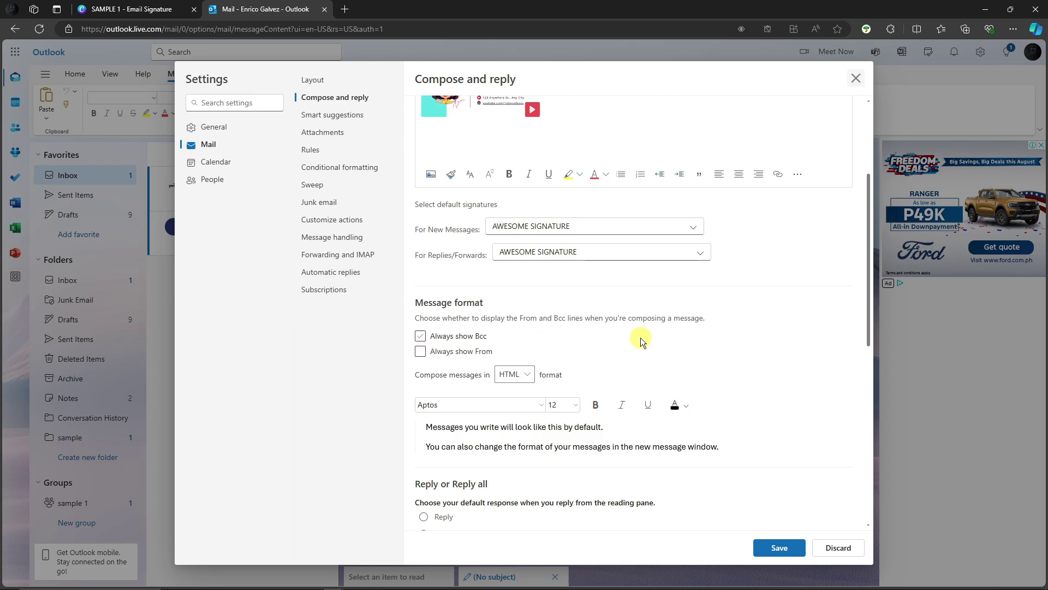
{"action": "scroll", "coordinate": [656, 341], "scroll_direction": "down", "scroll_amount": 5}
{"action": "scroll", "coordinate": [650, 334], "scroll_direction": "down", "scroll_amount": 1}
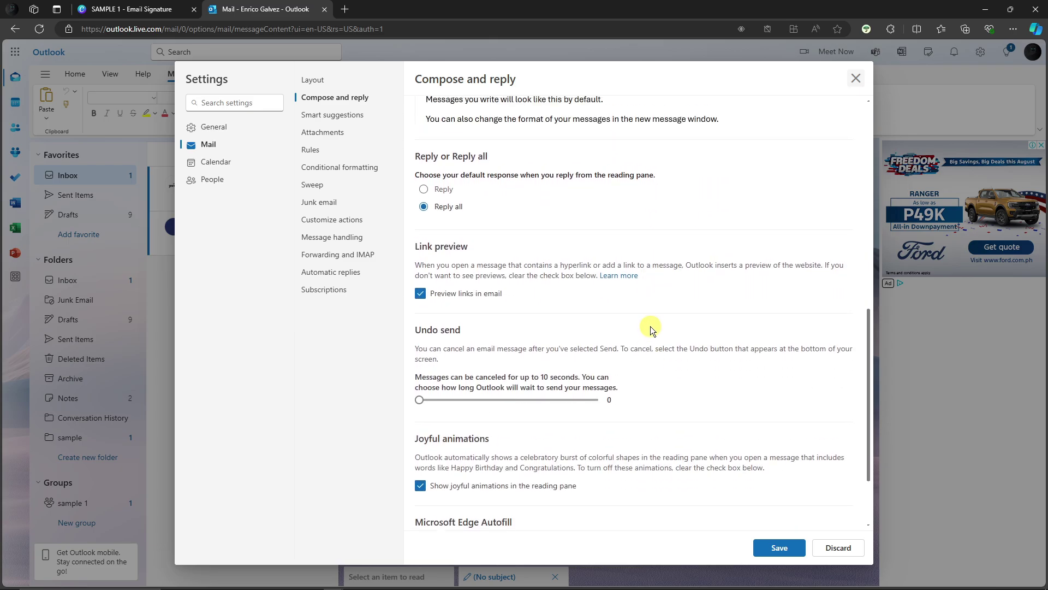
{"action": "left_click_drag", "start_coordinate": [868, 342], "coordinate": [809, 259]}
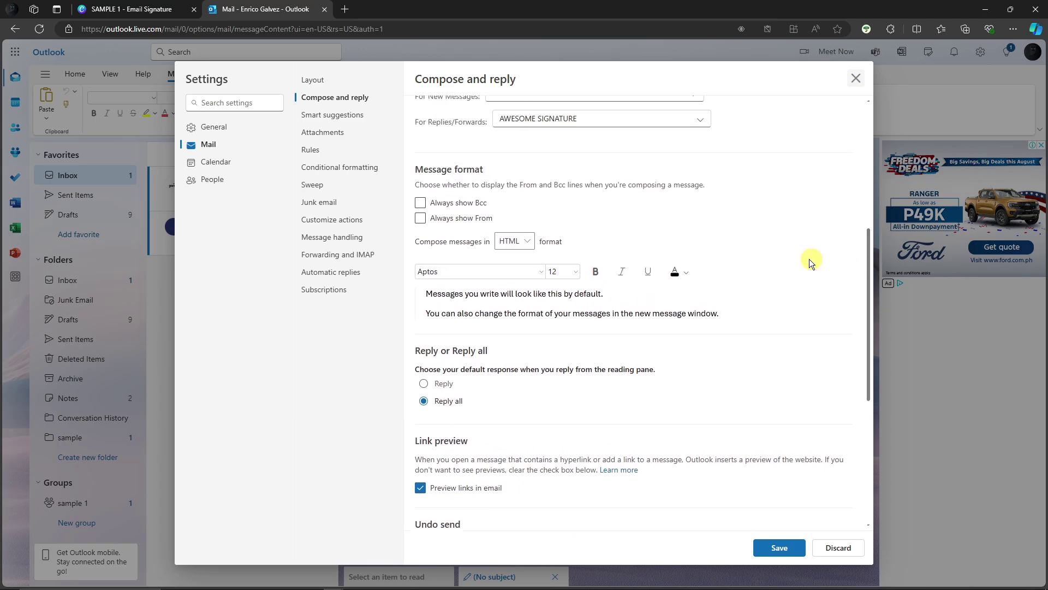
{"action": "left_click", "coordinate": [527, 244]}
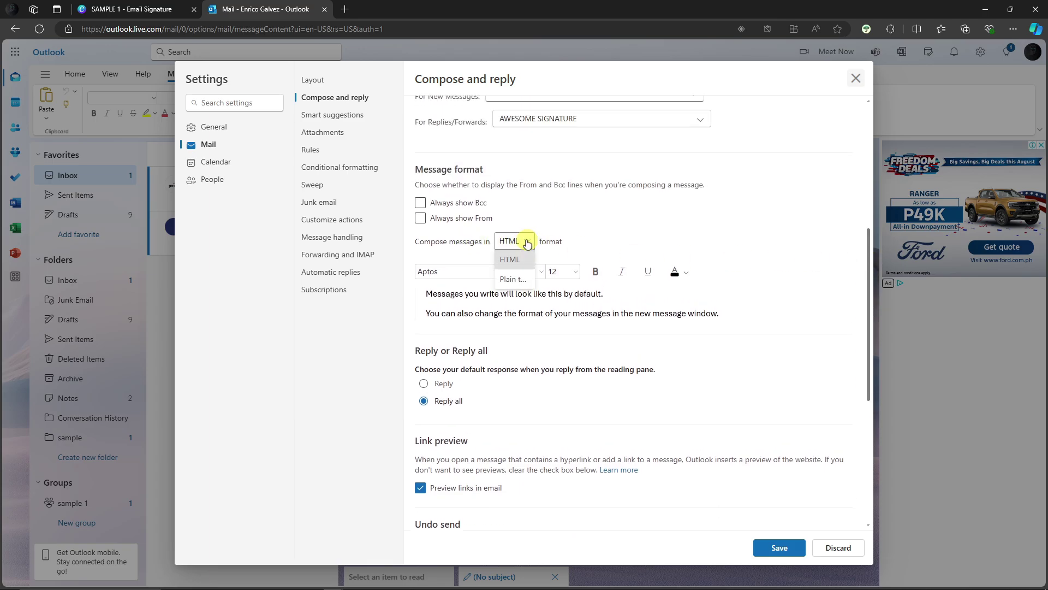
{"action": "left_click", "coordinate": [527, 244]}
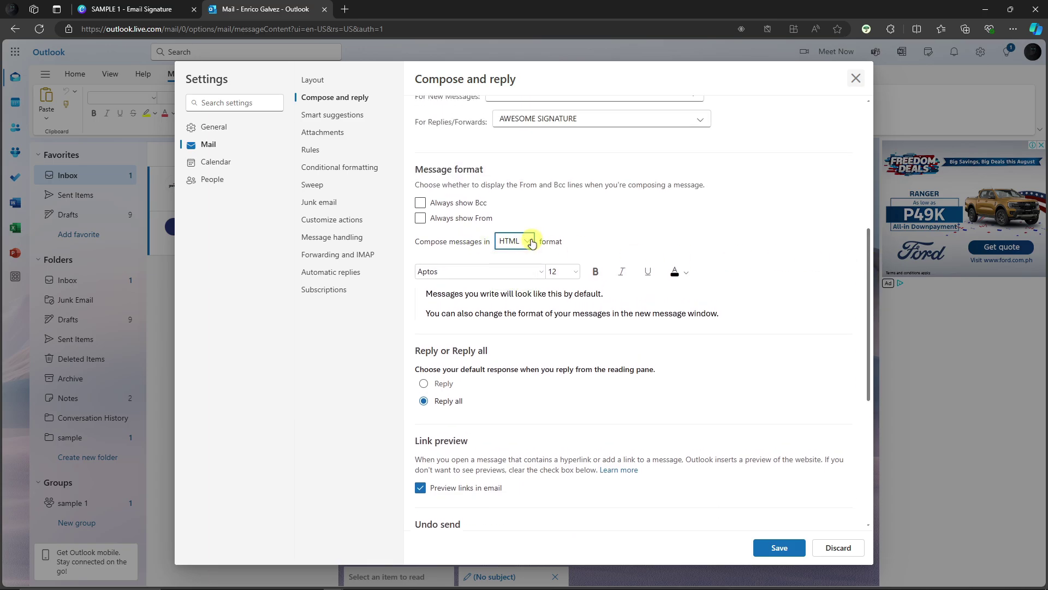
{"action": "scroll", "coordinate": [625, 355], "scroll_direction": "up", "scroll_amount": 1}
{"action": "left_click_drag", "start_coordinate": [870, 303], "coordinate": [869, 376]}
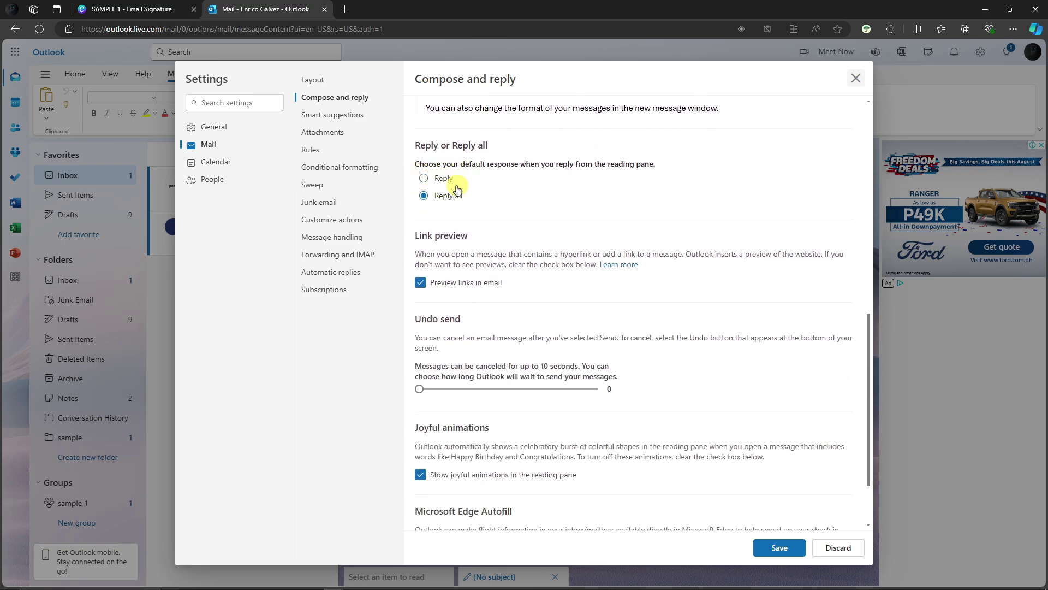
{"action": "scroll", "coordinate": [587, 292], "scroll_direction": "down", "scroll_amount": 1}
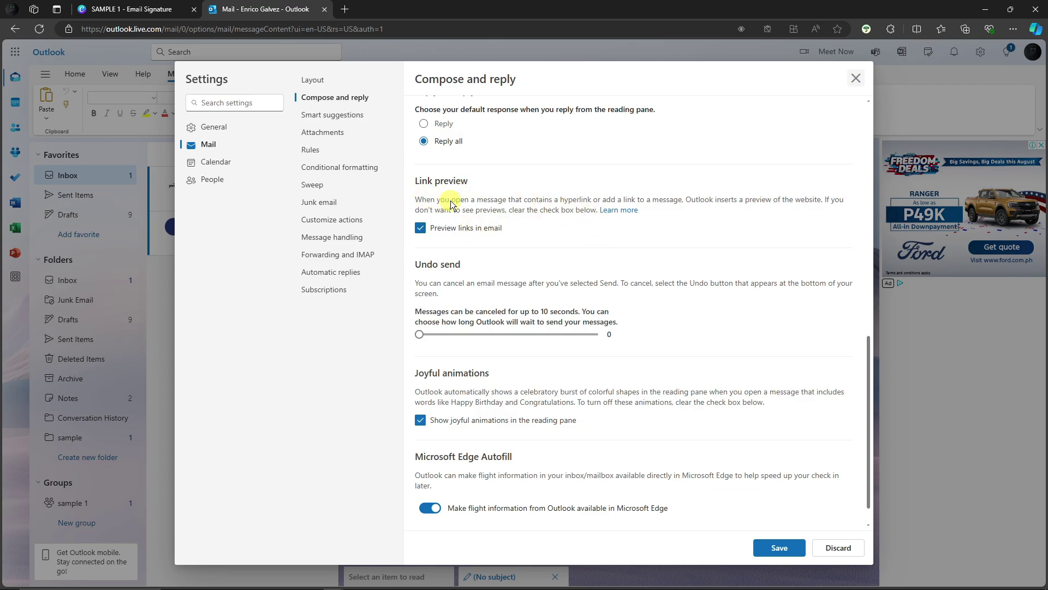
{"action": "scroll", "coordinate": [617, 295], "scroll_direction": "up", "scroll_amount": 6}
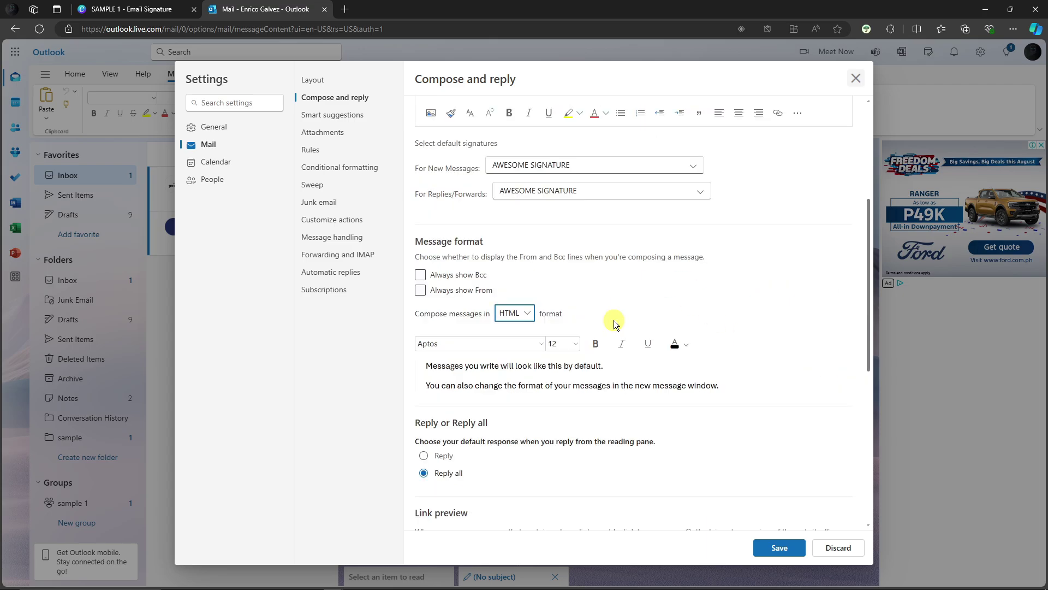
Step: Save the signature defaults and close the settings to return to the draft message
{"action": "left_click", "coordinate": [780, 545]}
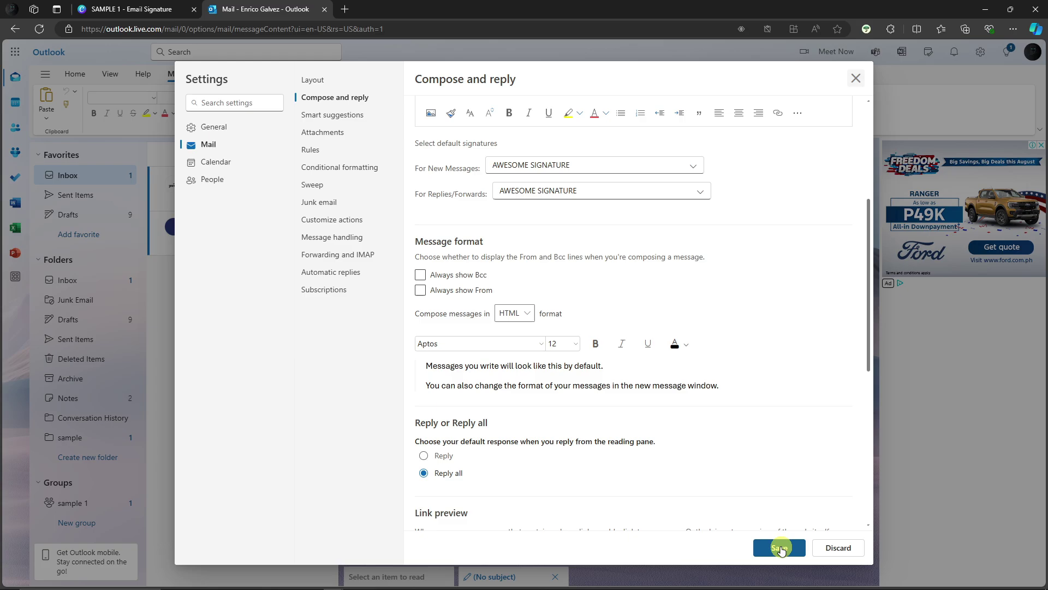
{"action": "left_click", "coordinate": [855, 78]}
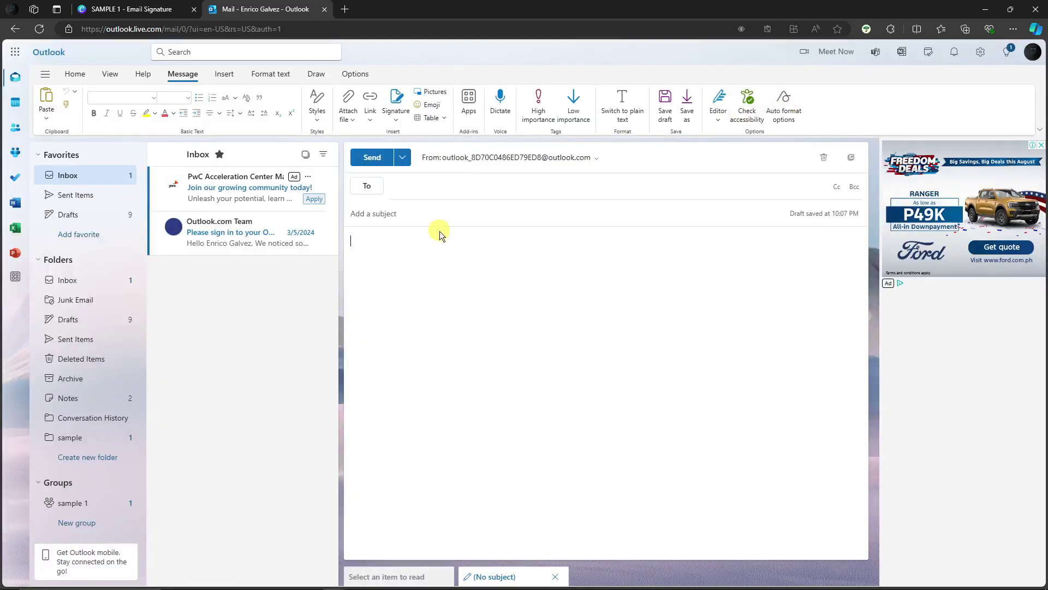
Step: Insert AWESOME SIGNATURE into the draft message and write "EASY AS THAT" above it
{"action": "left_click", "coordinate": [394, 116]}
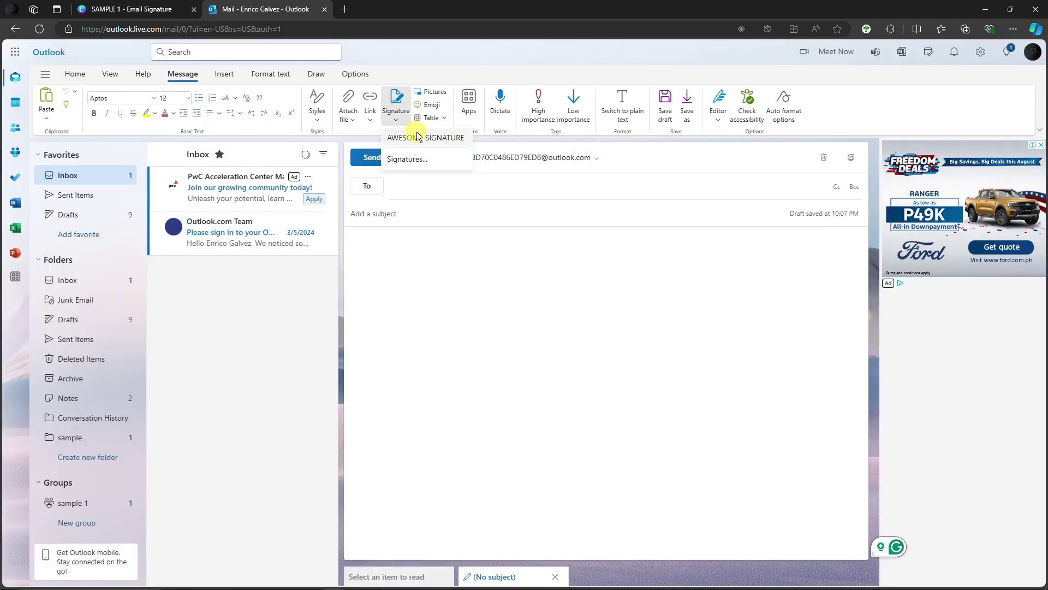
{"action": "left_click", "coordinate": [409, 141]}
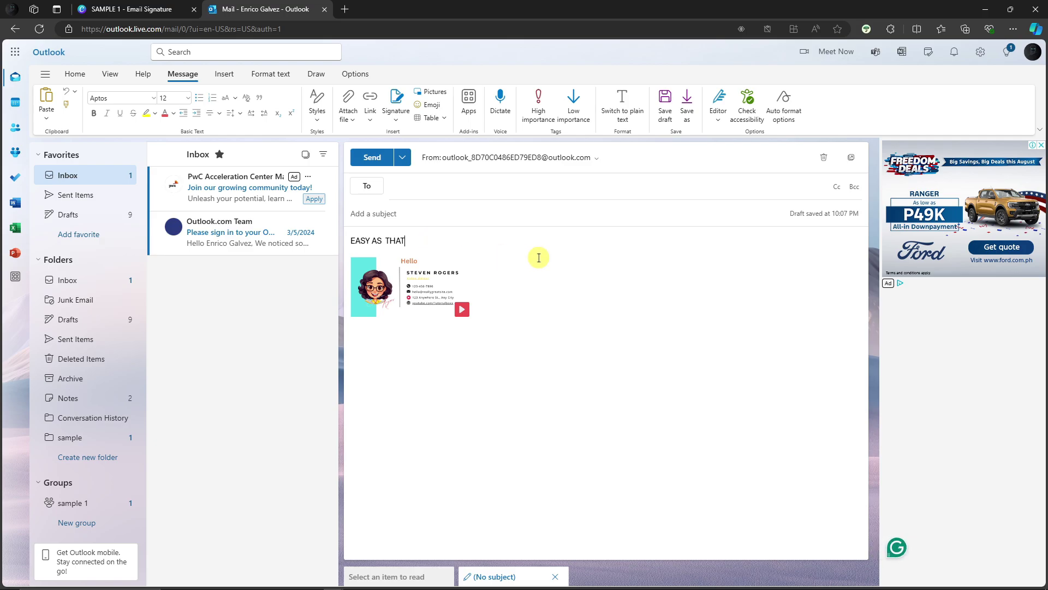
{"action": "left_click", "coordinate": [496, 326]}
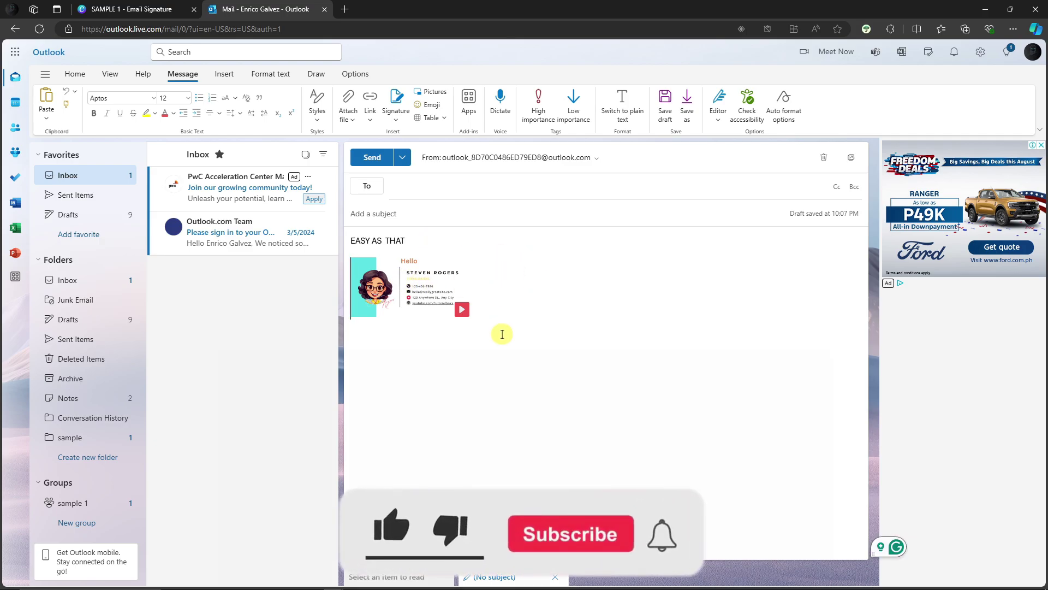